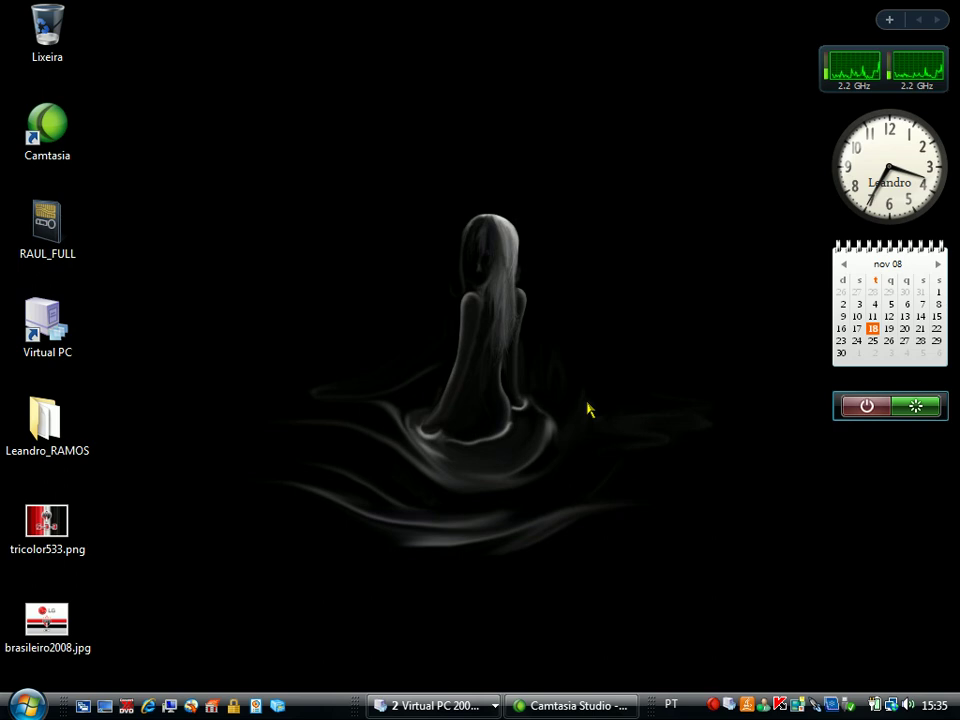
Show the taskbar list of the two open Virtual PC 2007 machine windows
{"action": "left_click", "coordinate": [428, 705]}
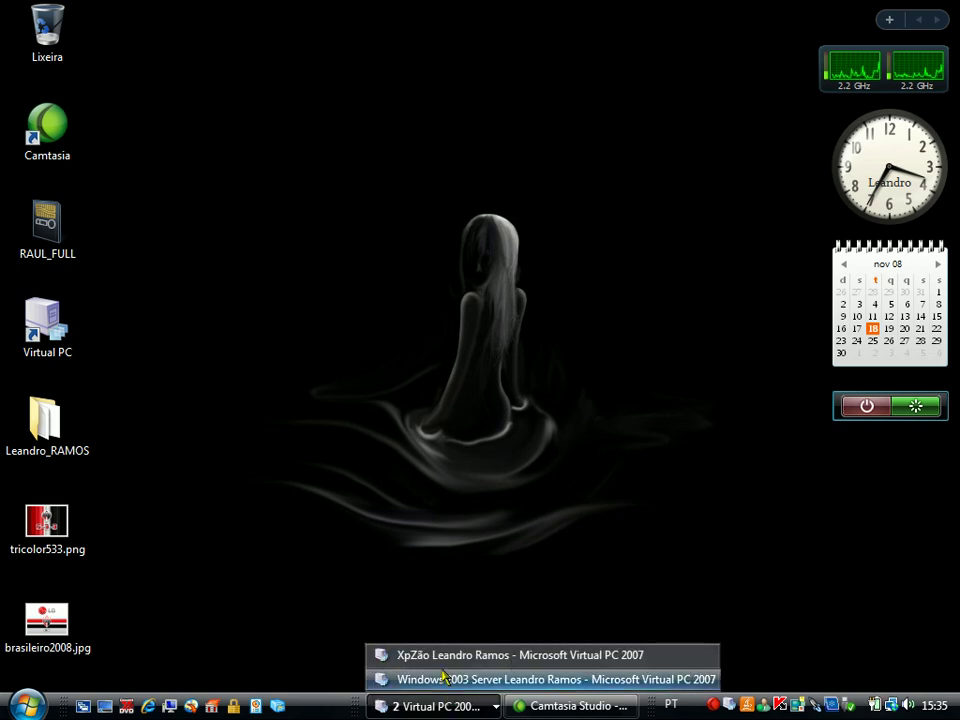
Bring the Windows Server 2003 VM forward and log on as administrator with the password
{"action": "left_click", "coordinate": [443, 679]}
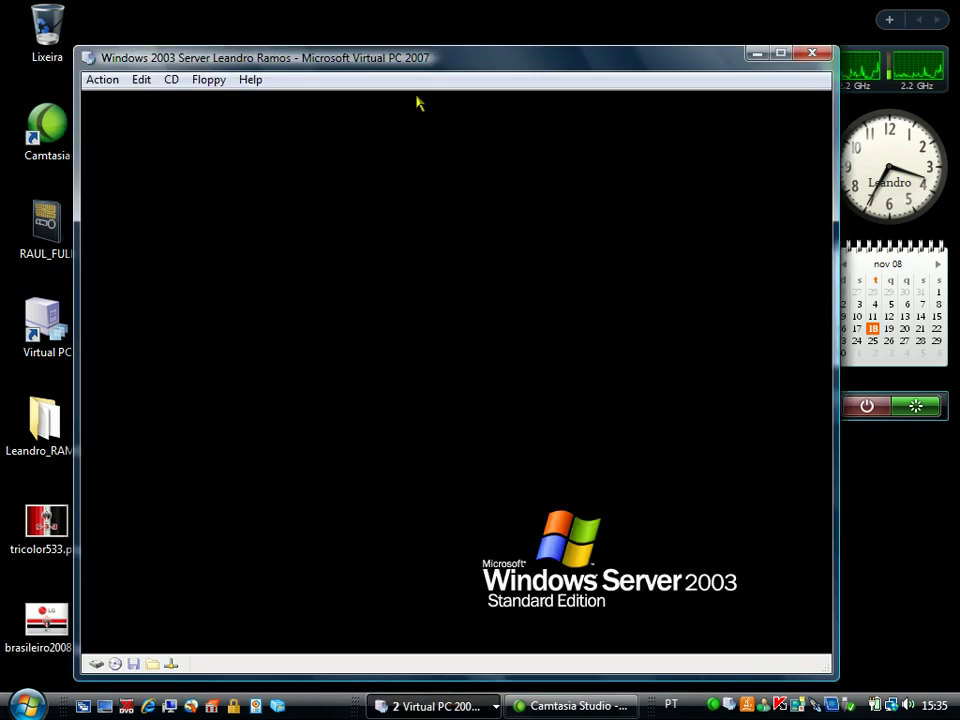
{"action": "left_click_drag", "start_coordinate": [392, 58], "coordinate": [407, 36]}
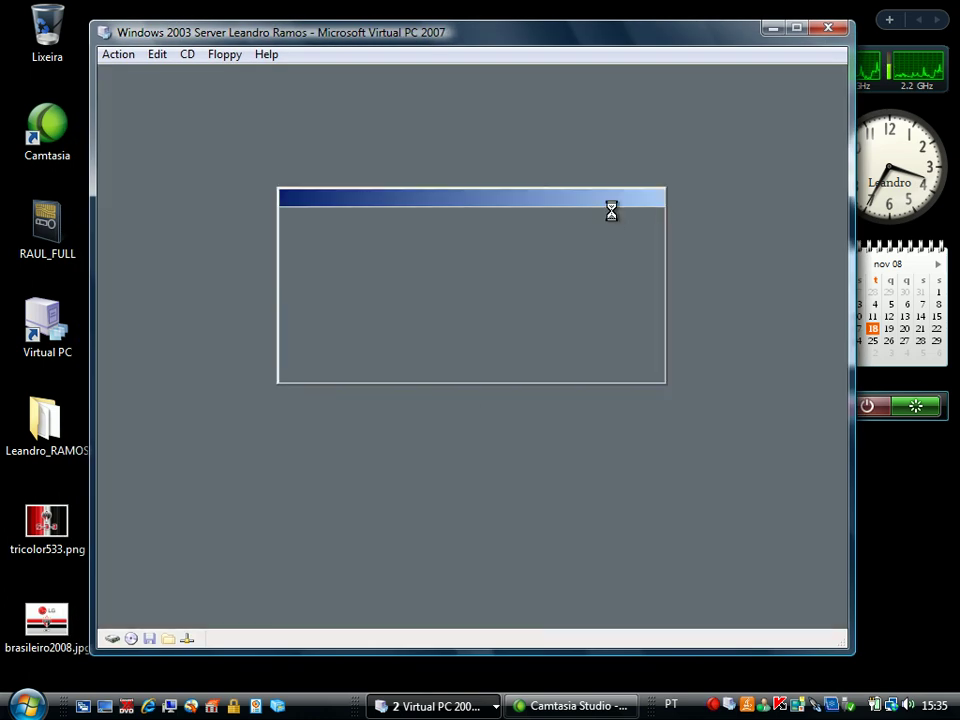
{"action": "key", "text": "ctrl+alt+Delete"}
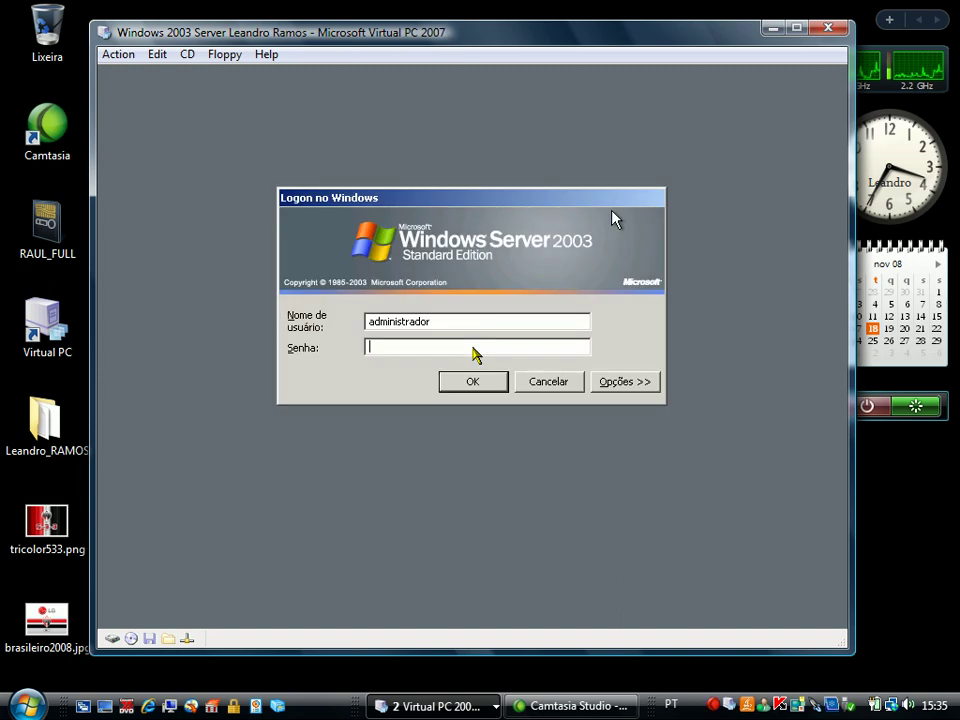
{"action": "type", "text": "••••••••"}
{"action": "key", "text": "Return"}
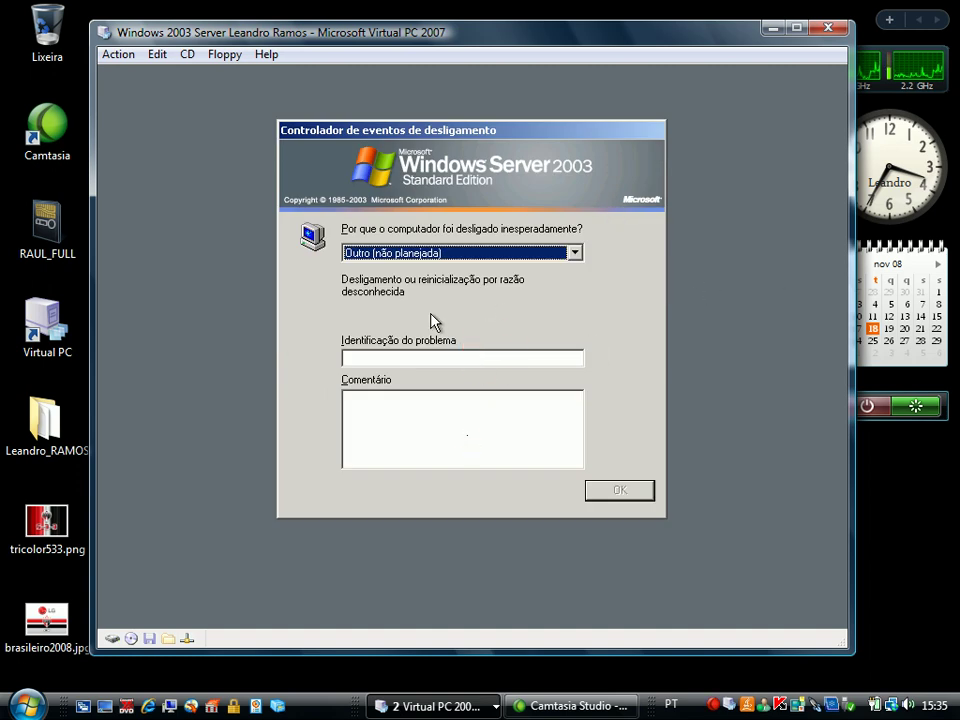
Enter the comment 'teste' in the Shutdown Event Tracker and confirm to reach the desktop
{"action": "left_click", "coordinate": [357, 418]}
{"action": "type", "text": "teste"}
{"action": "left_click", "coordinate": [612, 492]}
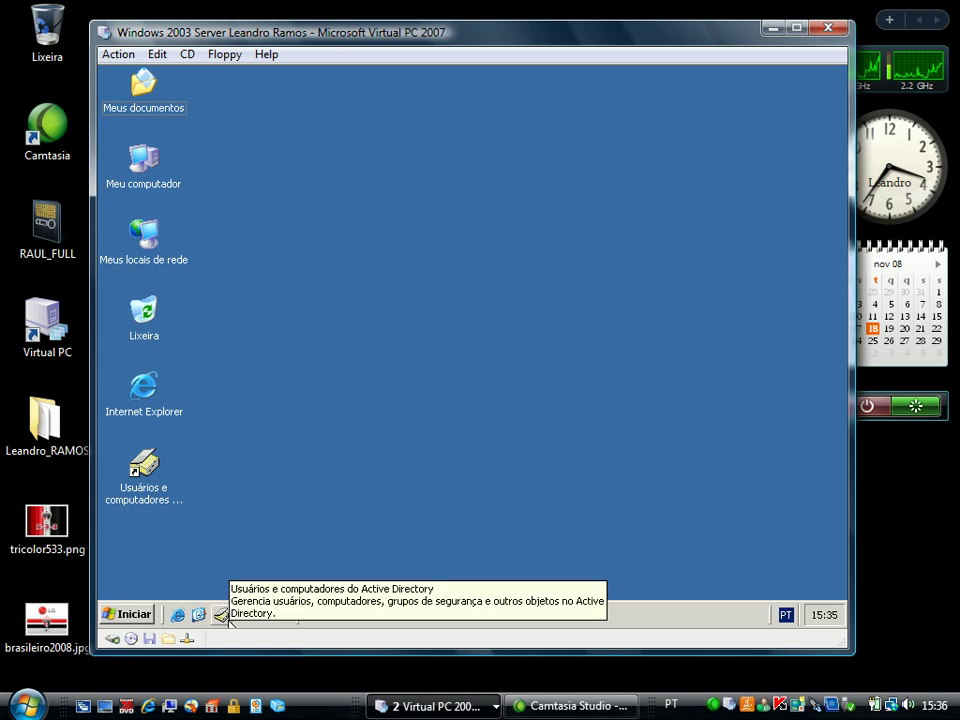
Launch Active Directory Users and Computers and start a new user in Aula 3 Busanfinho
{"action": "left_click", "coordinate": [222, 615]}
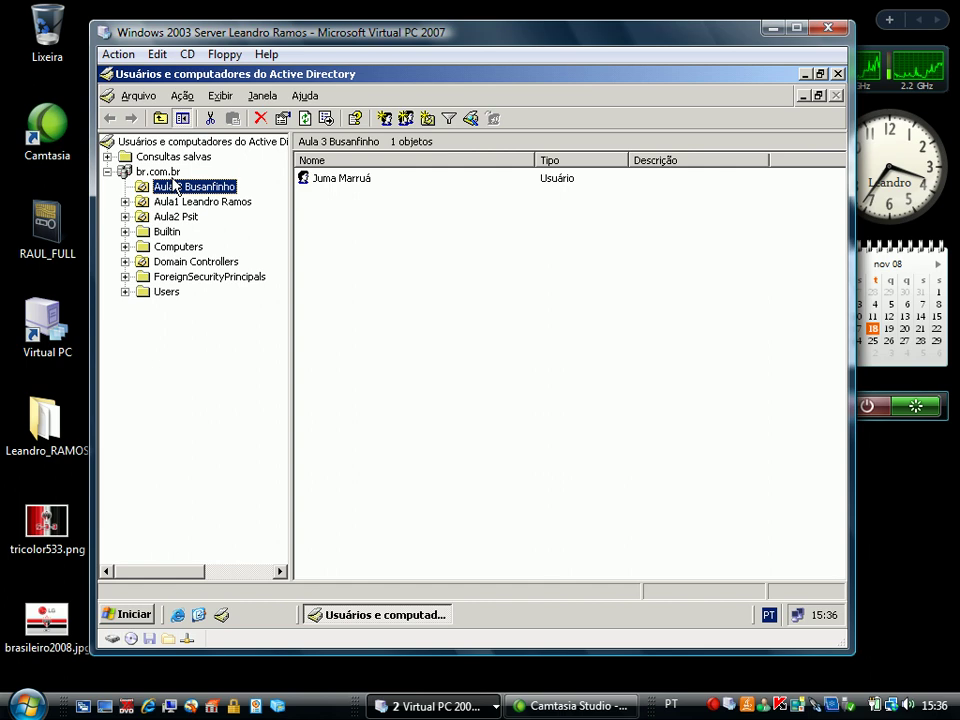
{"action": "left_click", "coordinate": [384, 121]}
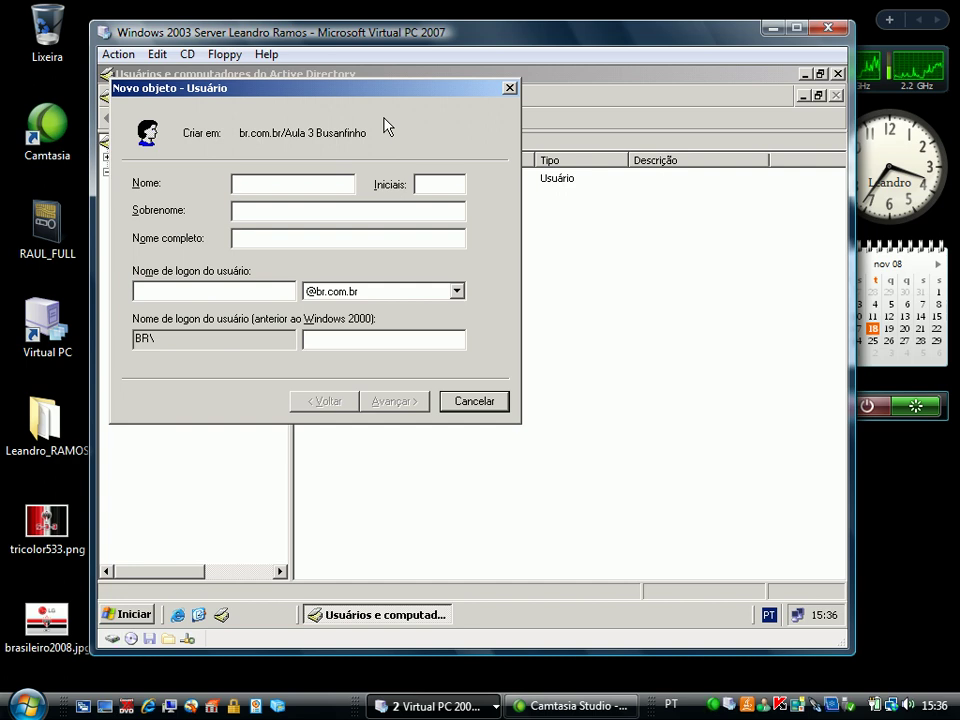
Enter the new user's first name, surname and logon name
{"action": "type", "text": "Paula"}
{"action": "left_click", "coordinate": [234, 211]}
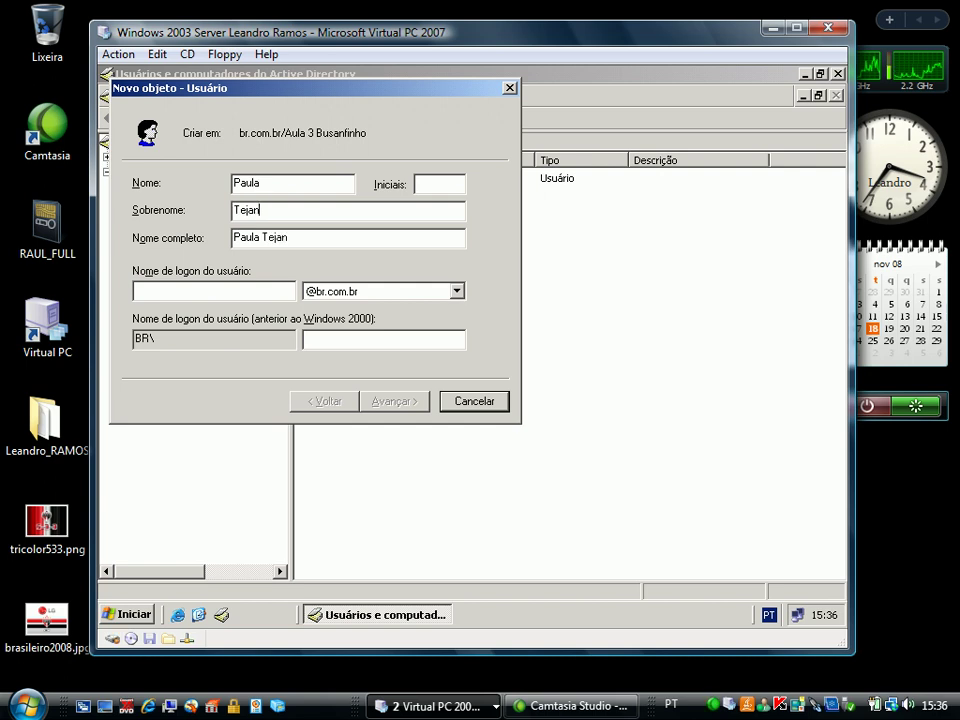
{"action": "key", "text": "BackSpace"}
{"action": "left_click", "coordinate": [145, 292]}
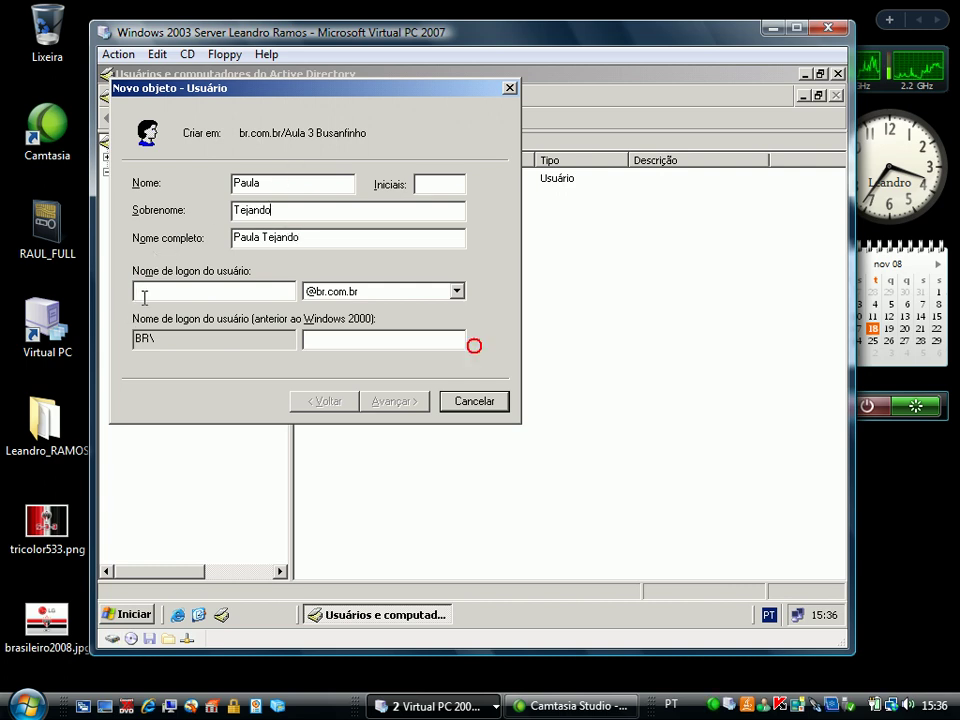
{"action": "type", "text": "pa"}
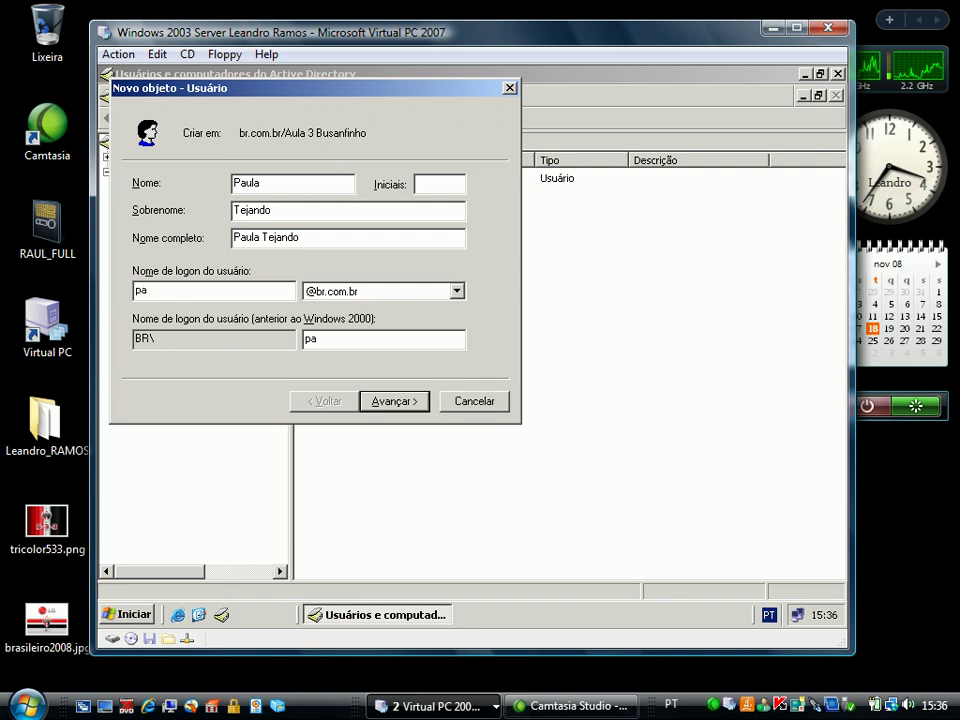
{"action": "type", "text": "ula"}
{"action": "left_click", "coordinate": [426, 404]}
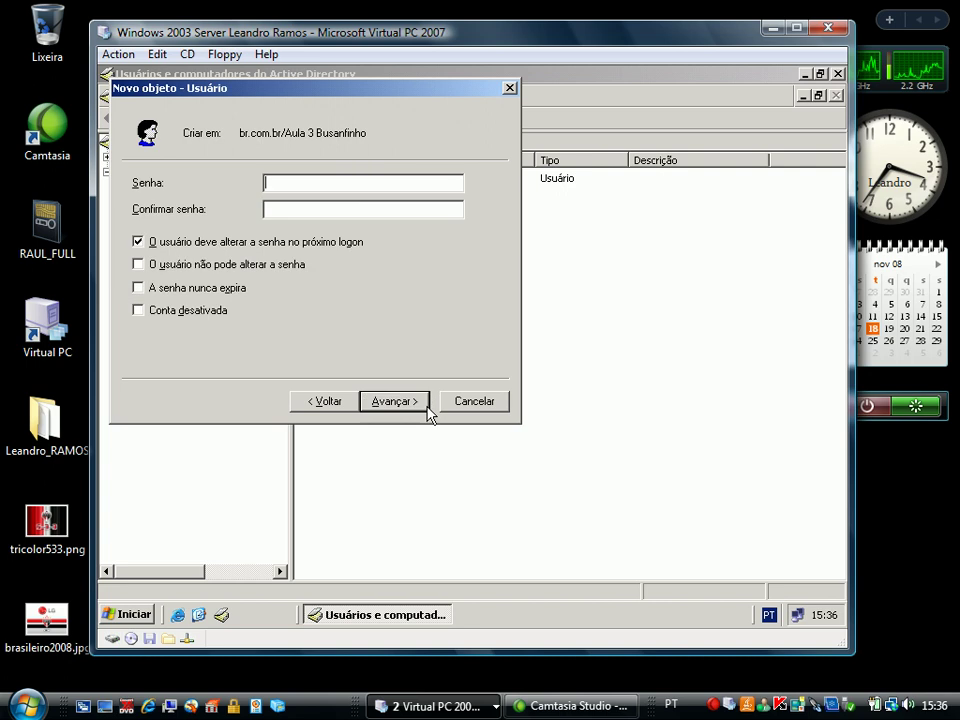
Set 'User cannot change password' and 'Password never expires', then finish creating the account
{"action": "left_click", "coordinate": [183, 264]}
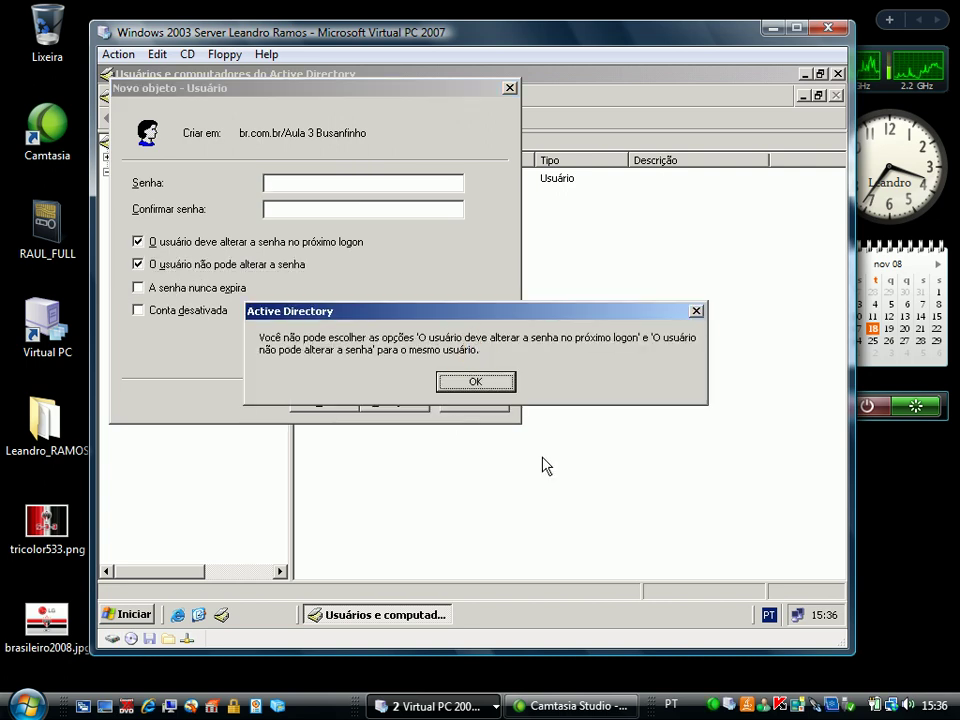
{"action": "left_click", "coordinate": [487, 384]}
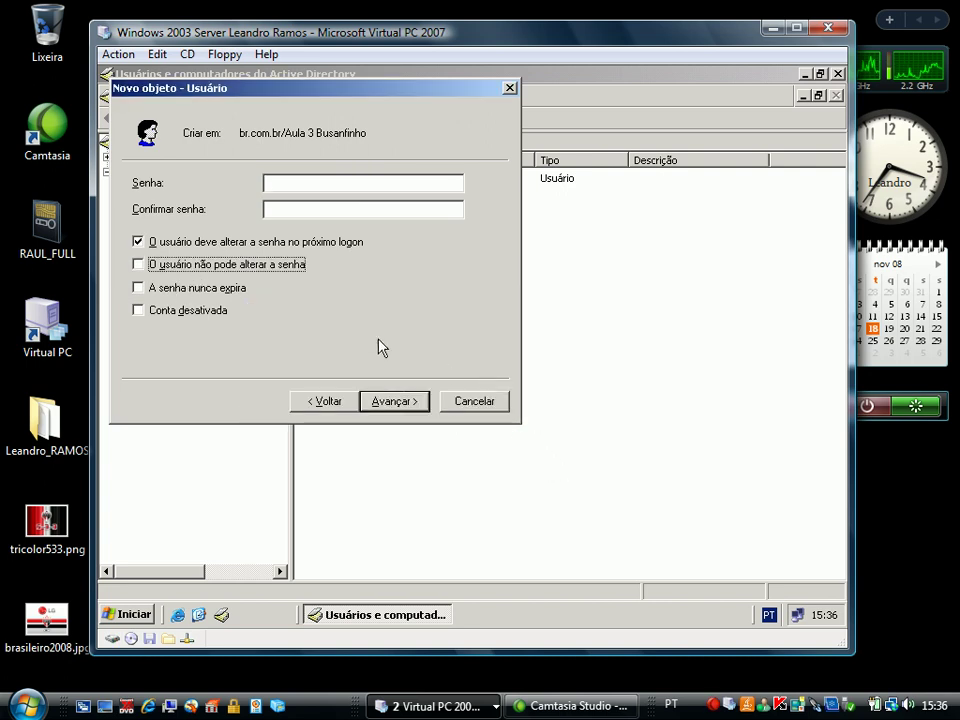
{"action": "left_click", "coordinate": [218, 243]}
{"action": "left_click", "coordinate": [193, 266]}
{"action": "left_click", "coordinate": [184, 287]}
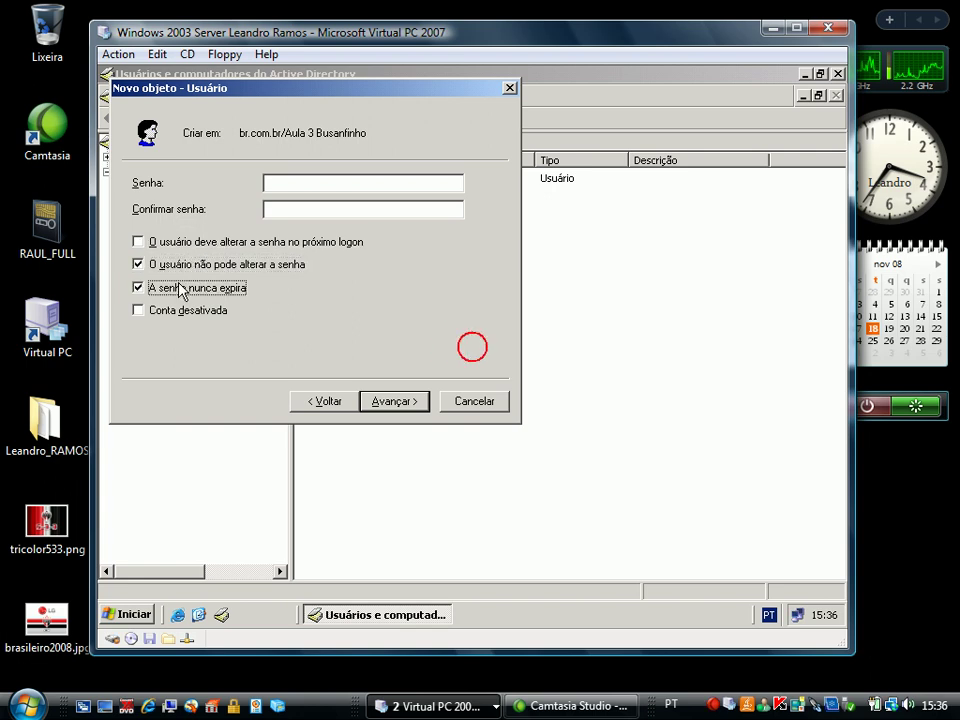
{"action": "left_click", "coordinate": [405, 408]}
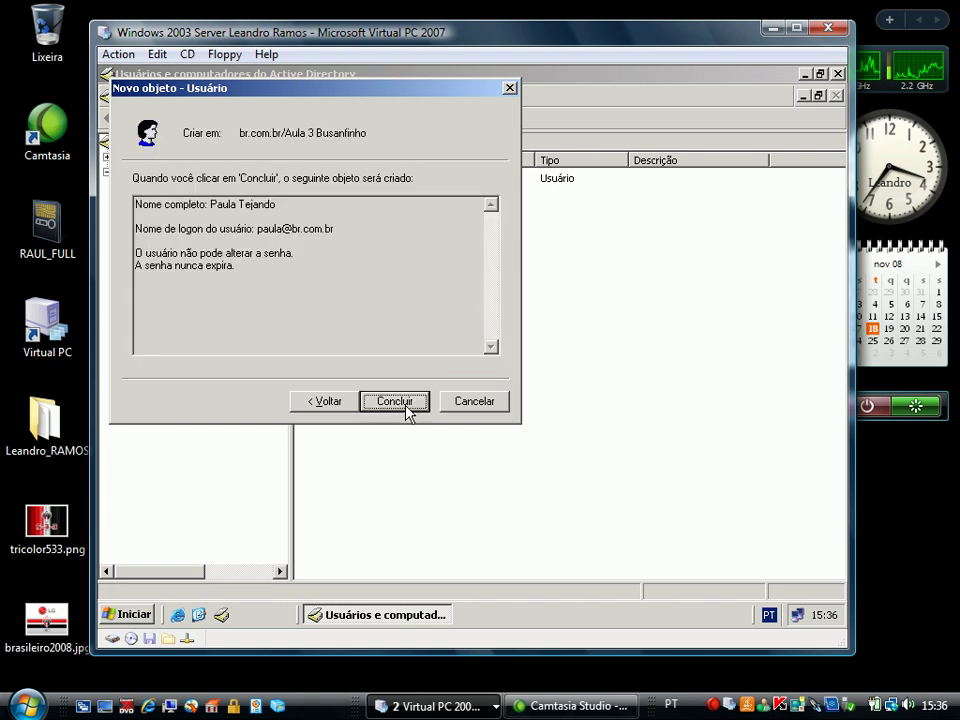
{"action": "left_click", "coordinate": [403, 402]}
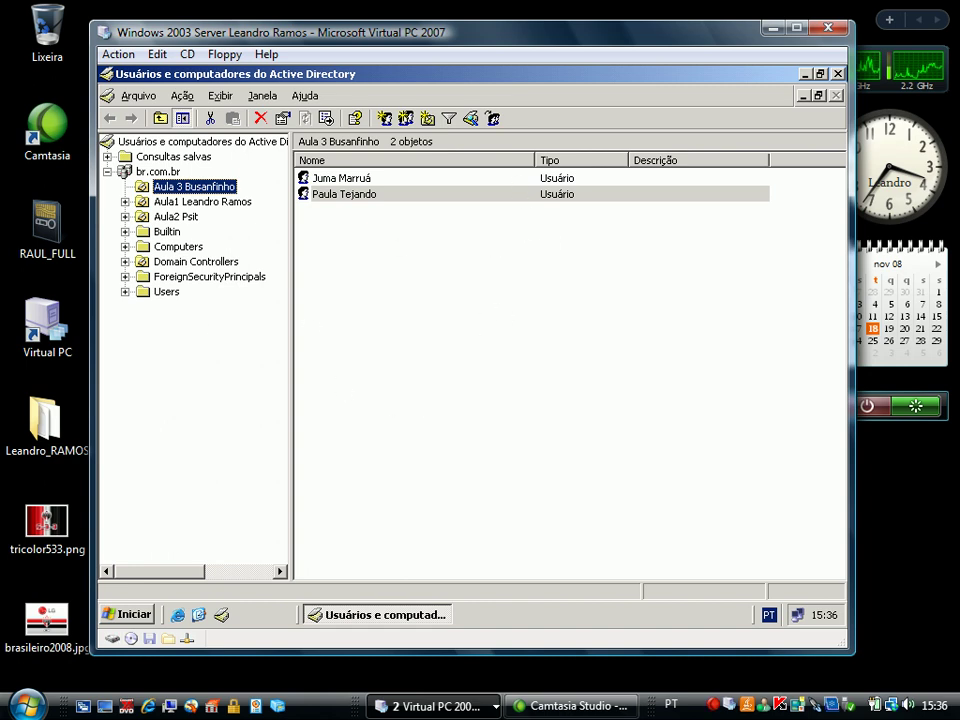
{"action": "left_click", "coordinate": [471, 343]}
Open Windows Explorer from the Start menu and browse to Disco local (C:)
{"action": "key", "text": "super+d"}
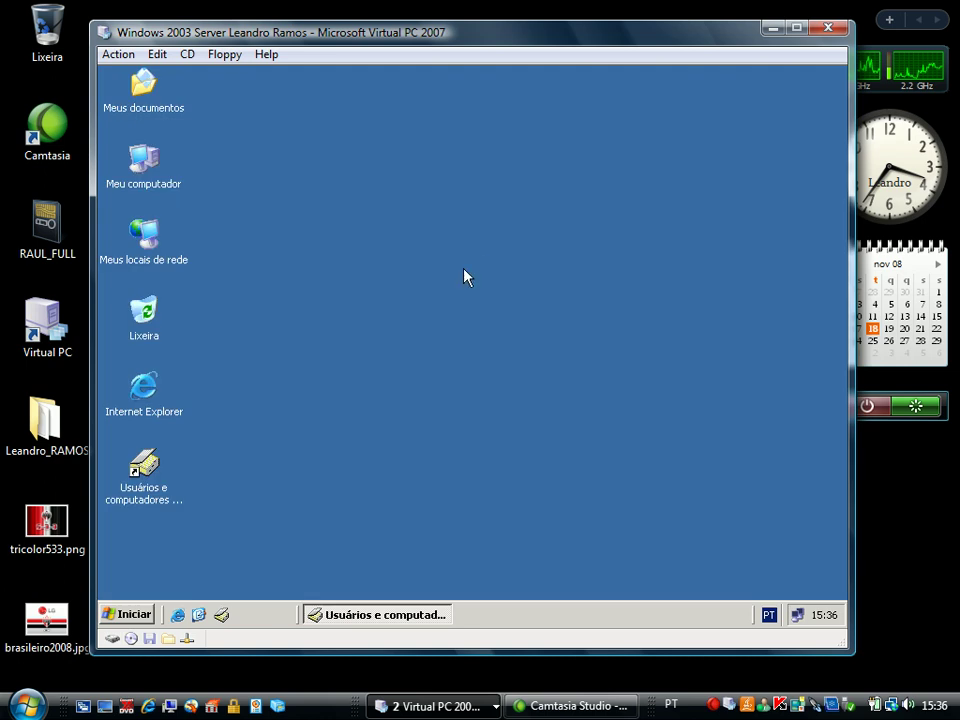
{"action": "right_click", "coordinate": [119, 616]}
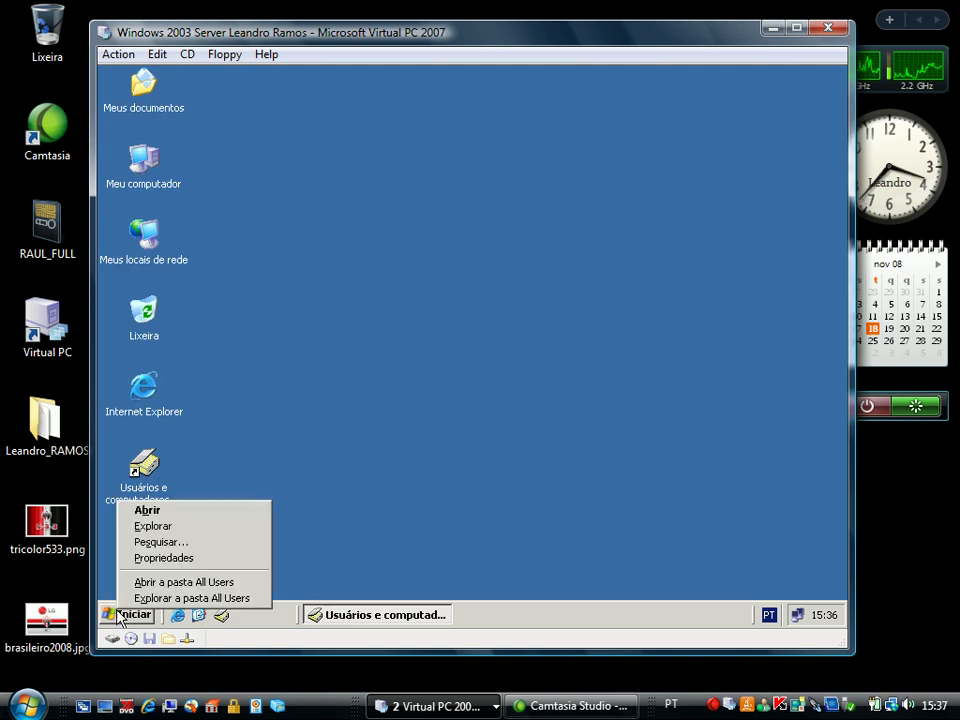
{"action": "left_click", "coordinate": [161, 528]}
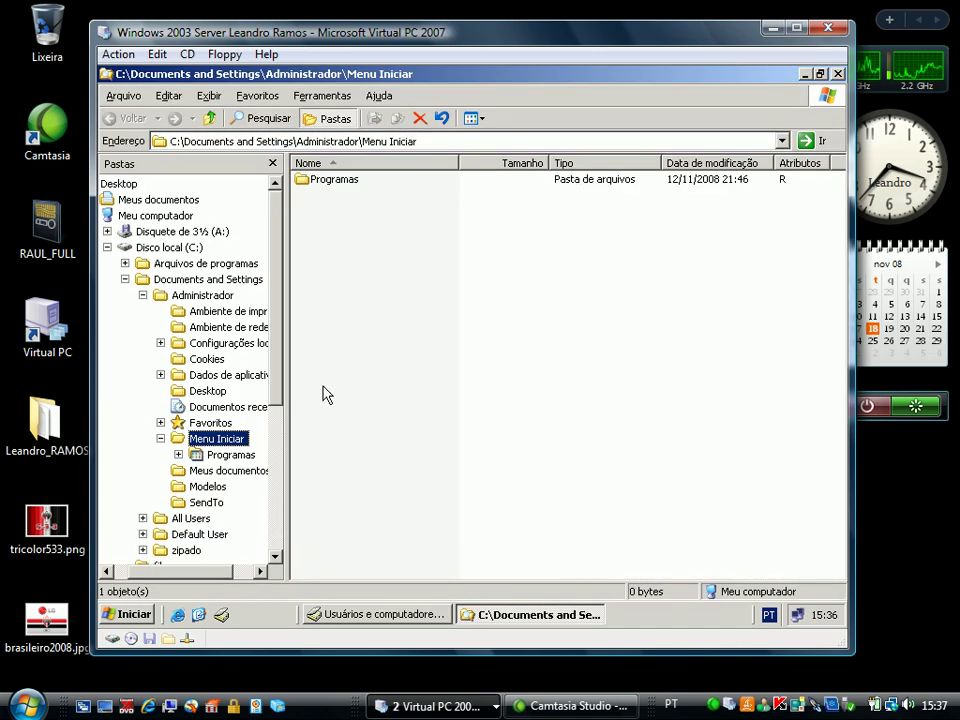
{"action": "left_click", "coordinate": [187, 250]}
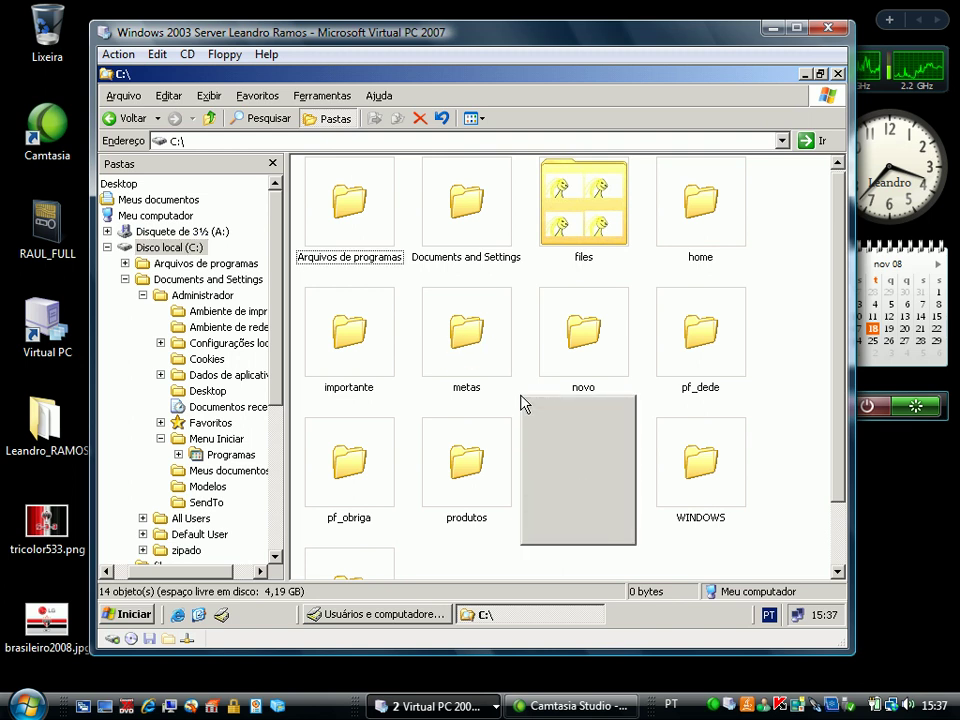
Create a new folder named pf_empresa in C:\
{"action": "right_click", "coordinate": [521, 402]}
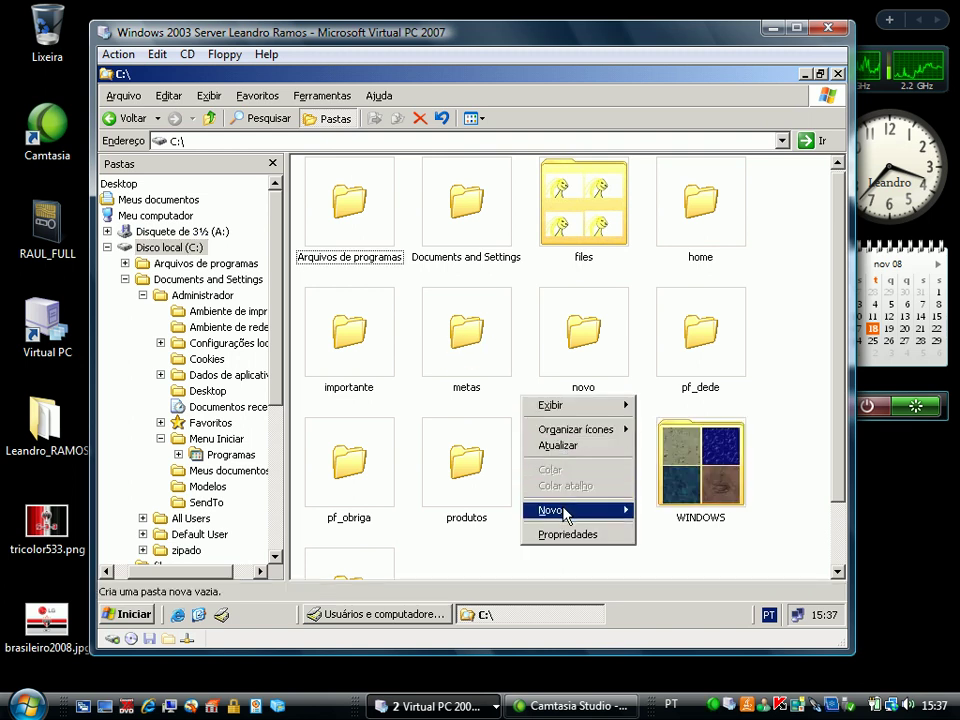
{"action": "mouse_move", "coordinate": [580, 512]}
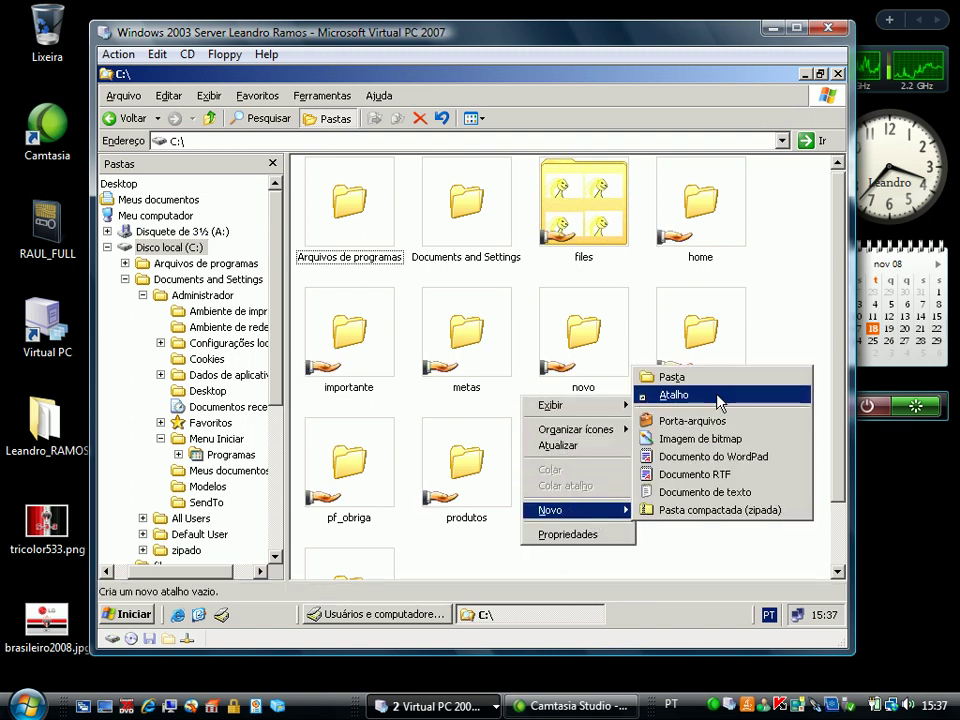
{"action": "left_click", "coordinate": [703, 384]}
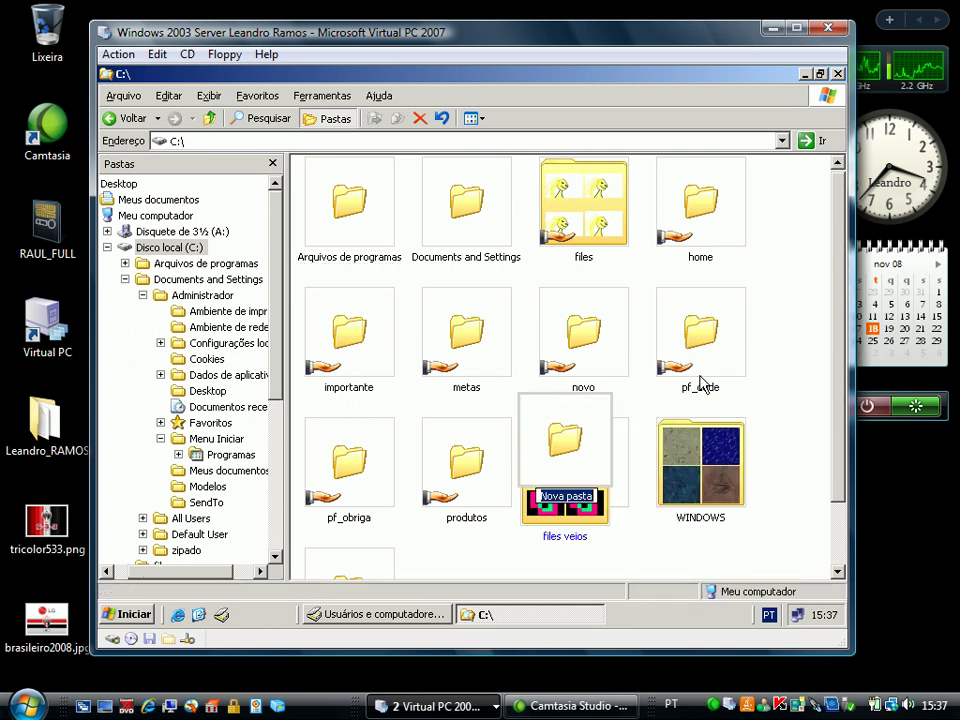
{"action": "type", "text": "pf"}
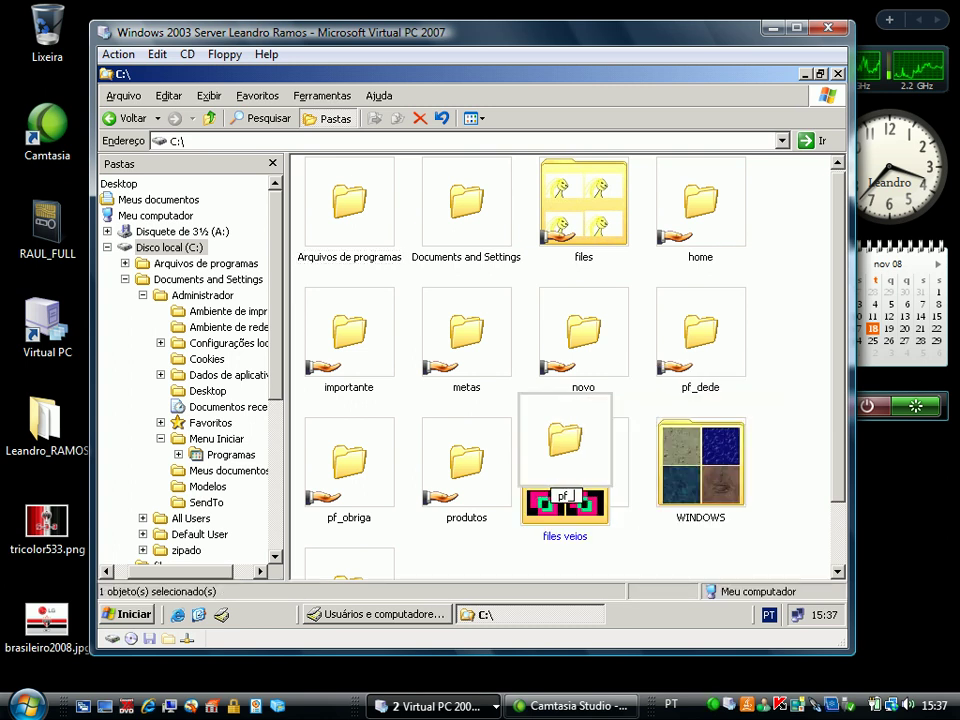
{"action": "type", "text": "_empresa"}
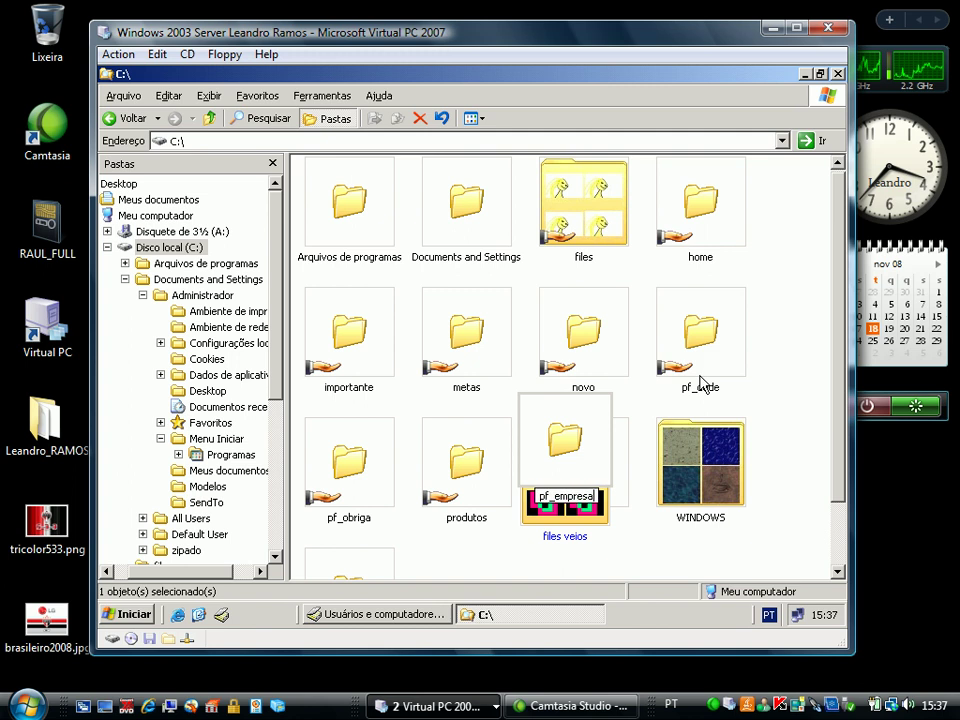
{"action": "key", "text": "Return"}
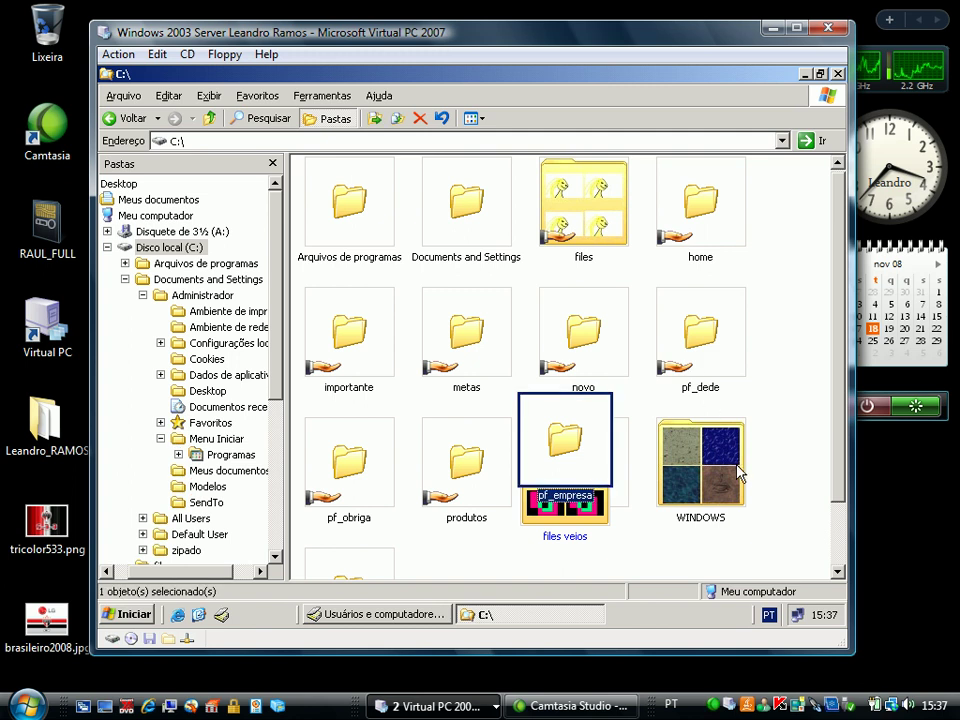
Share pf_empresa and remove Todos from its share permissions
{"action": "right_click", "coordinate": [546, 420]}
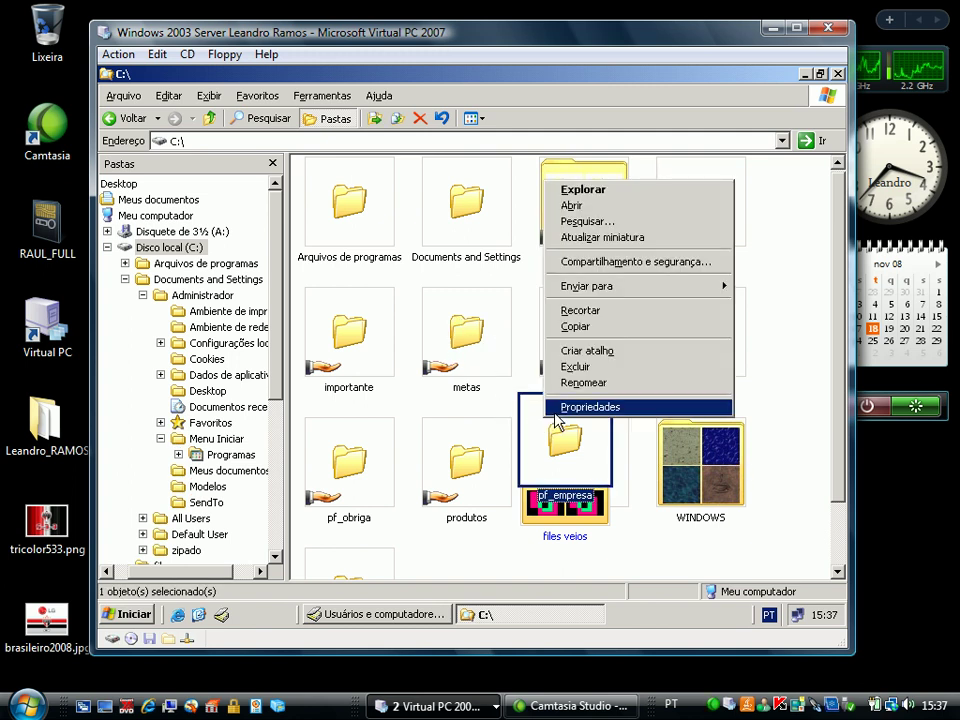
{"action": "left_click", "coordinate": [621, 263]}
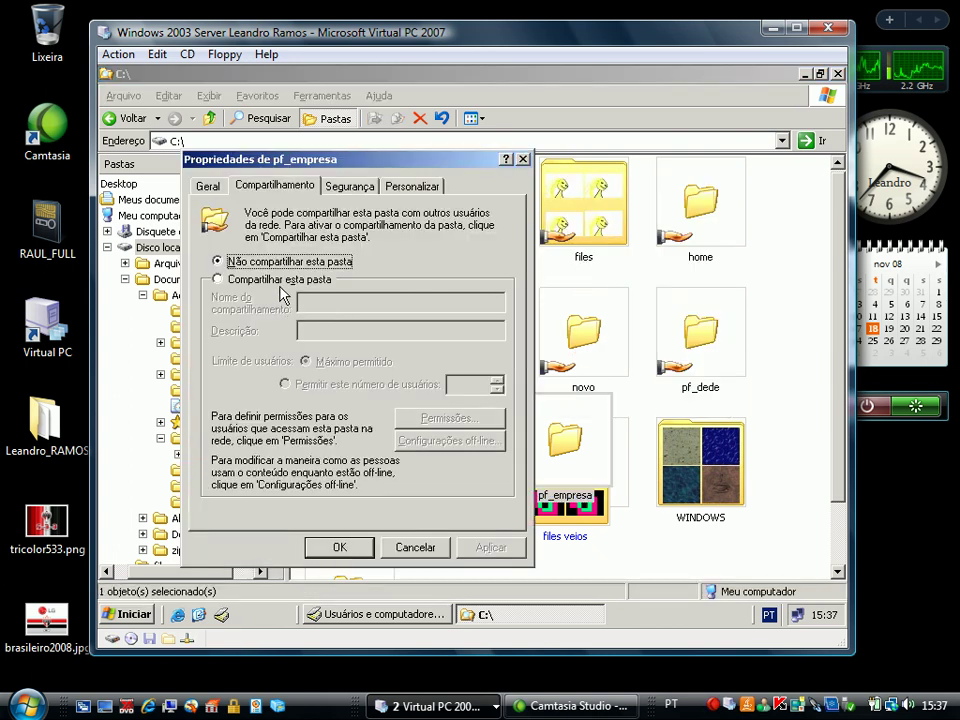
{"action": "left_click", "coordinate": [280, 282]}
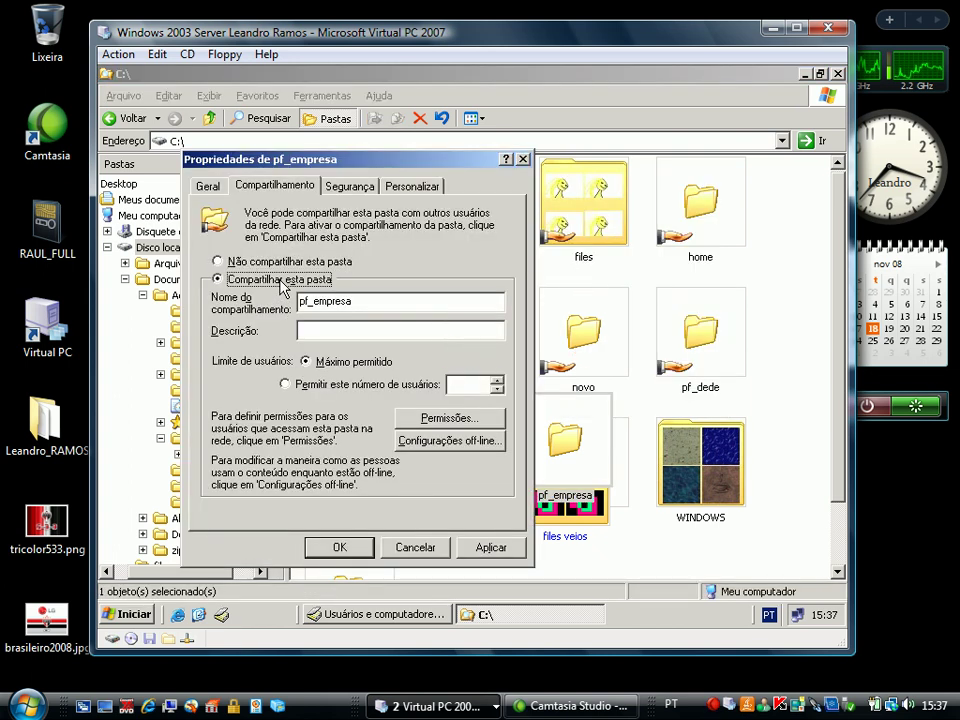
{"action": "left_click", "coordinate": [425, 420]}
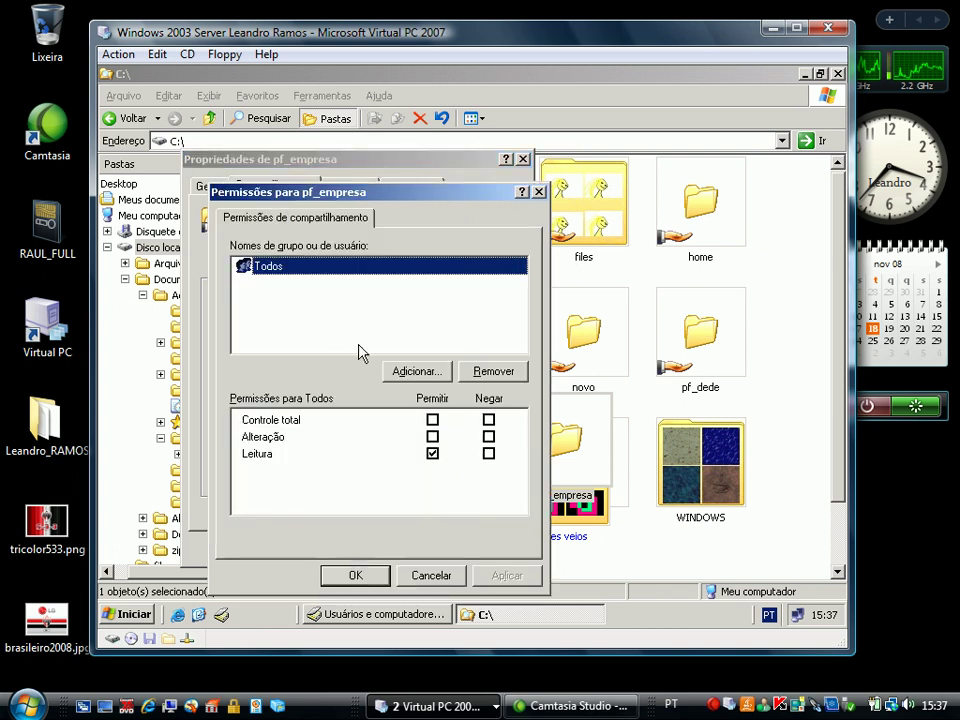
{"action": "left_click", "coordinate": [487, 373]}
Add the new user and the Administradores group to the share permissions
{"action": "left_click", "coordinate": [417, 371]}
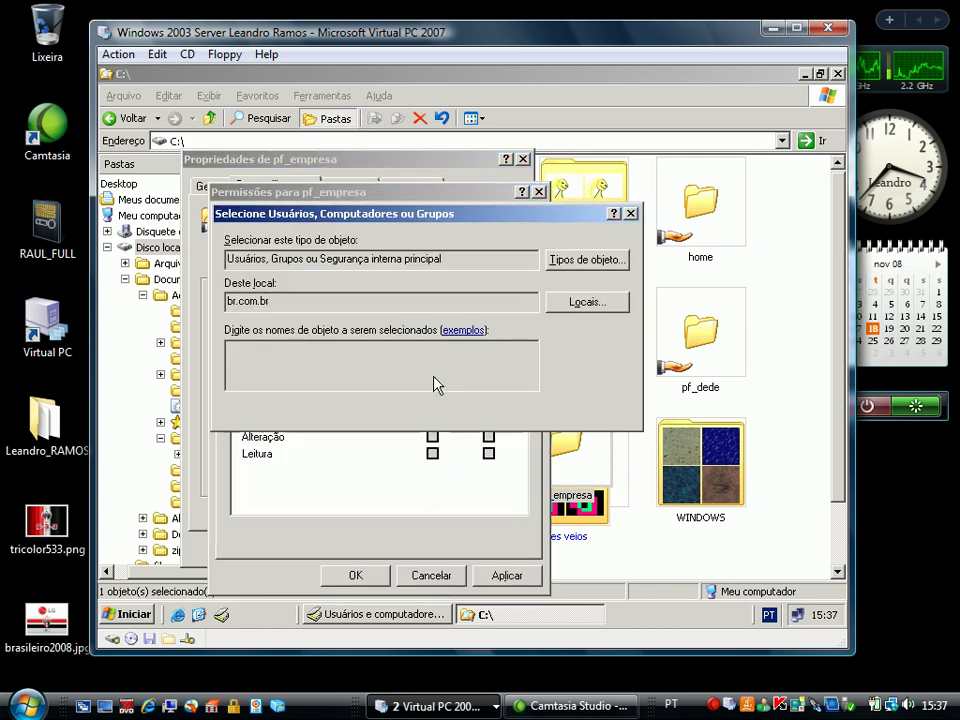
{"action": "type", "text": "paula"}
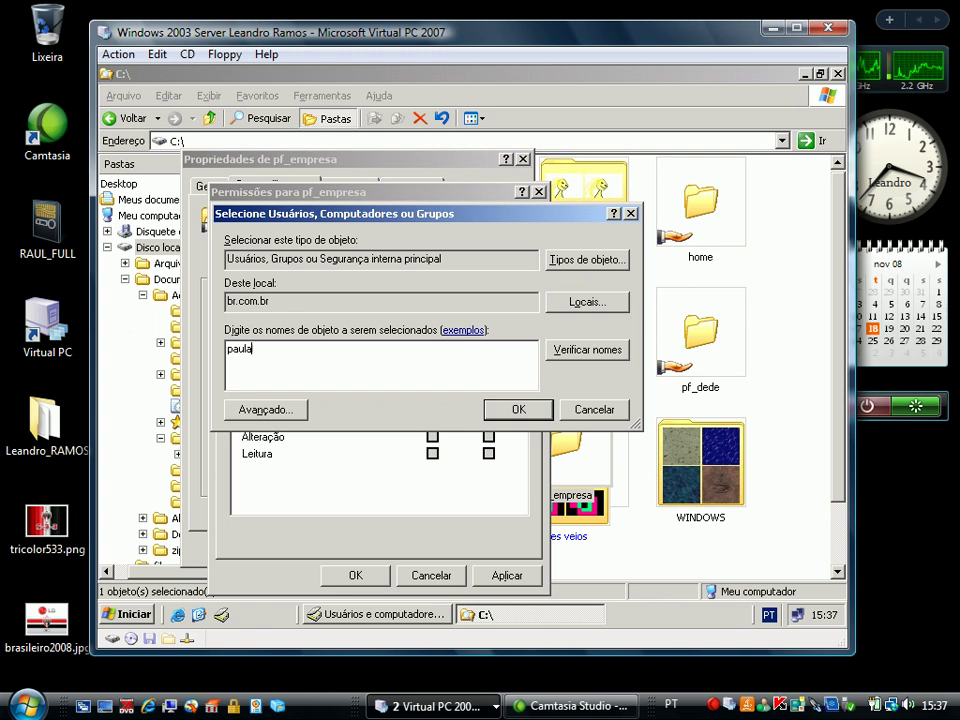
{"action": "left_click", "coordinate": [563, 350]}
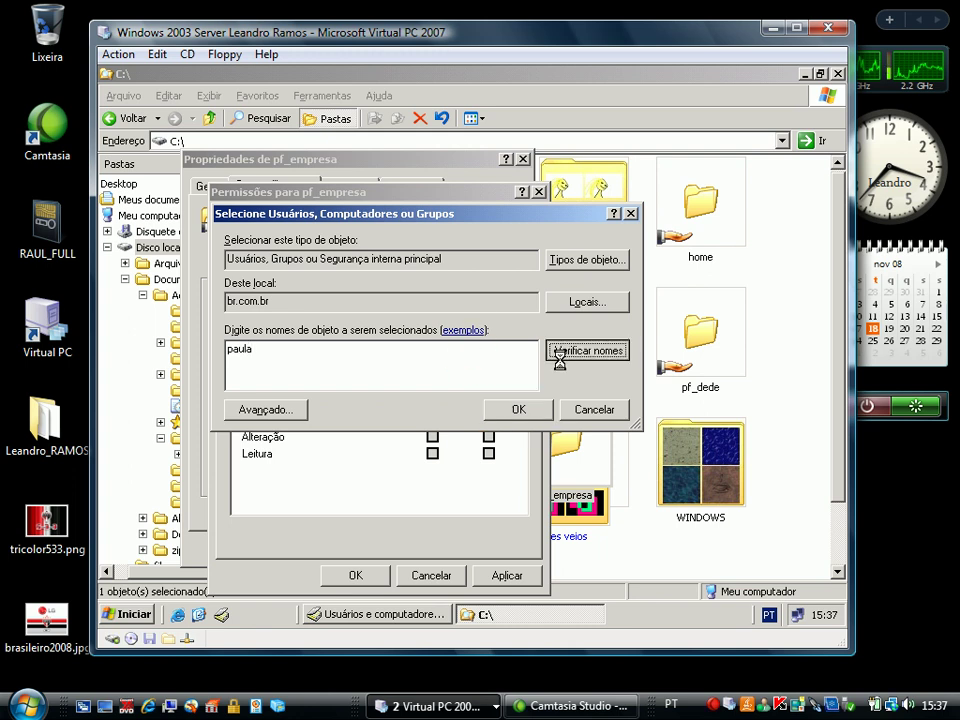
{"action": "type", "text": ";adminis"}
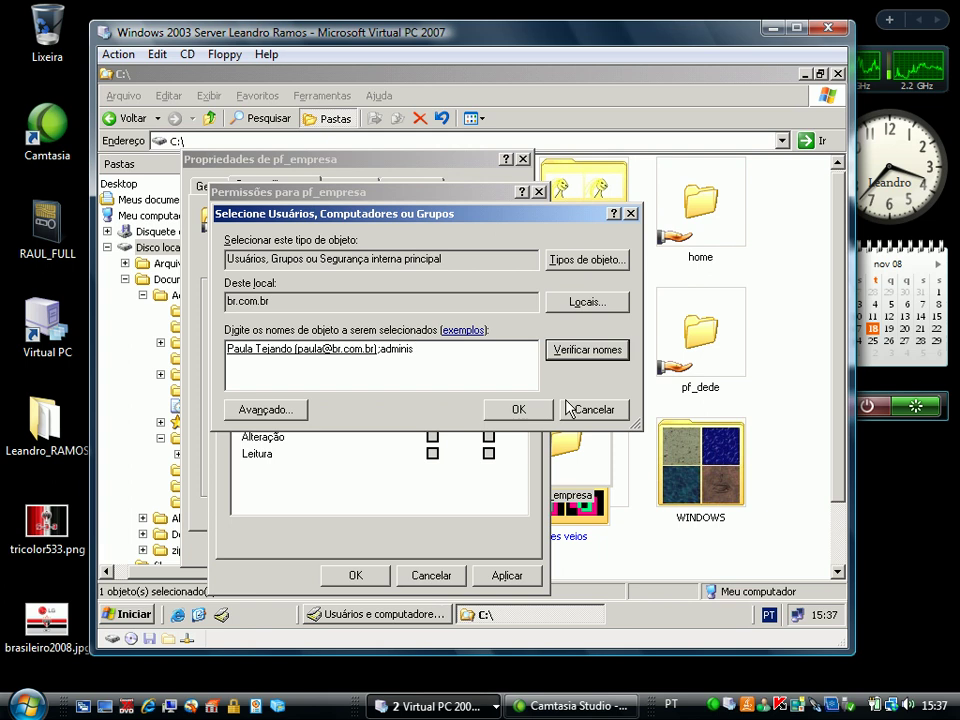
{"action": "left_click", "coordinate": [574, 349]}
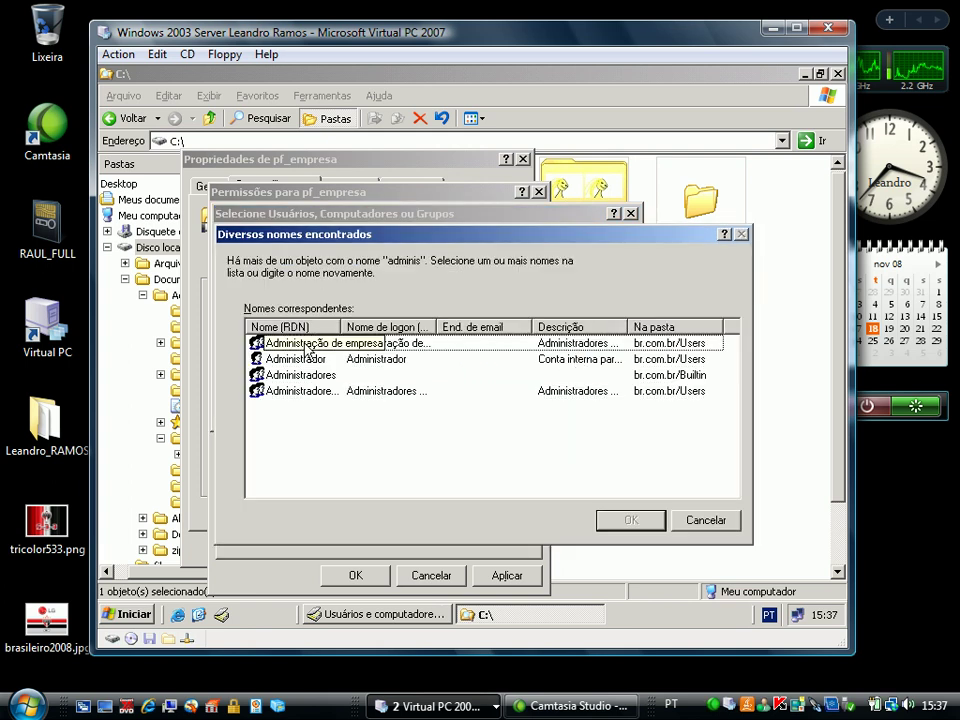
{"action": "double_click", "coordinate": [298, 374]}
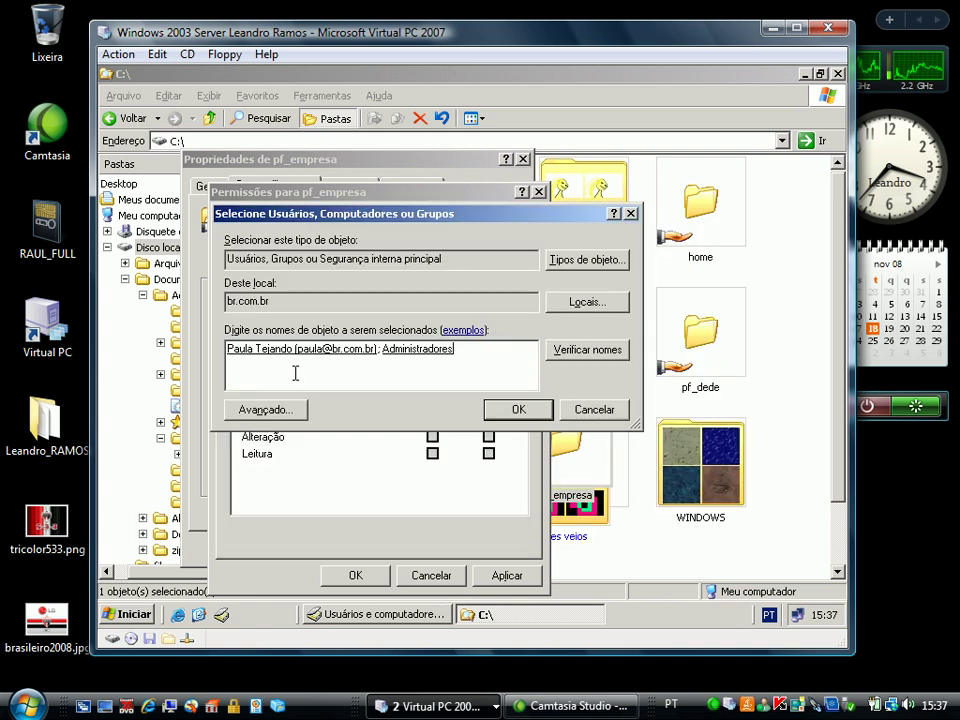
{"action": "left_click", "coordinate": [510, 408]}
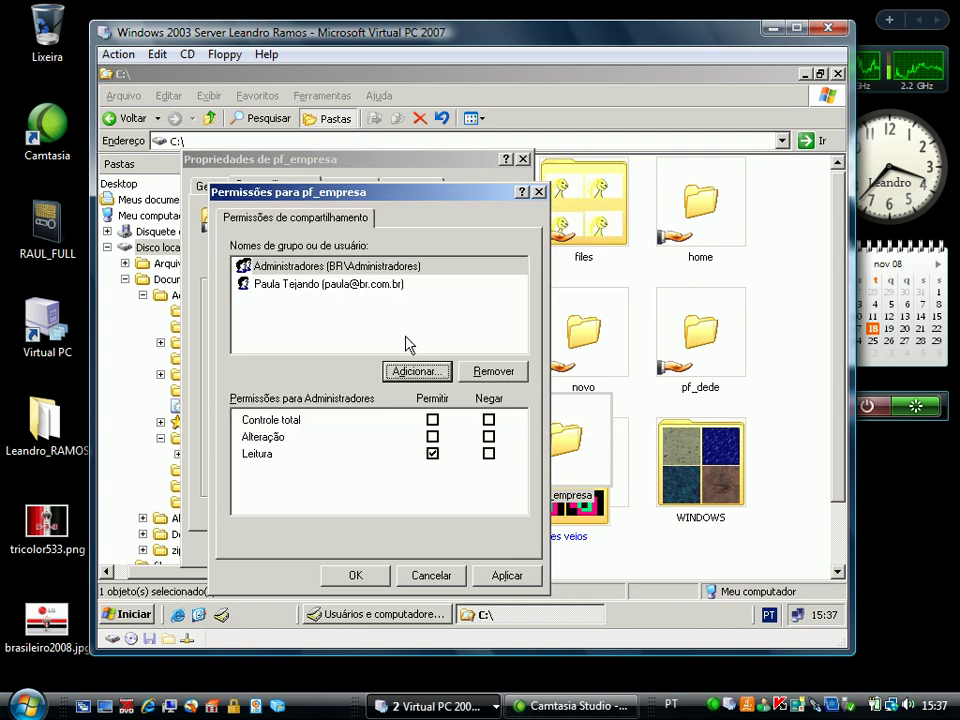
Allow the user Change and Administradores Full Control, then confirm the share permissions
{"action": "left_click", "coordinate": [332, 286]}
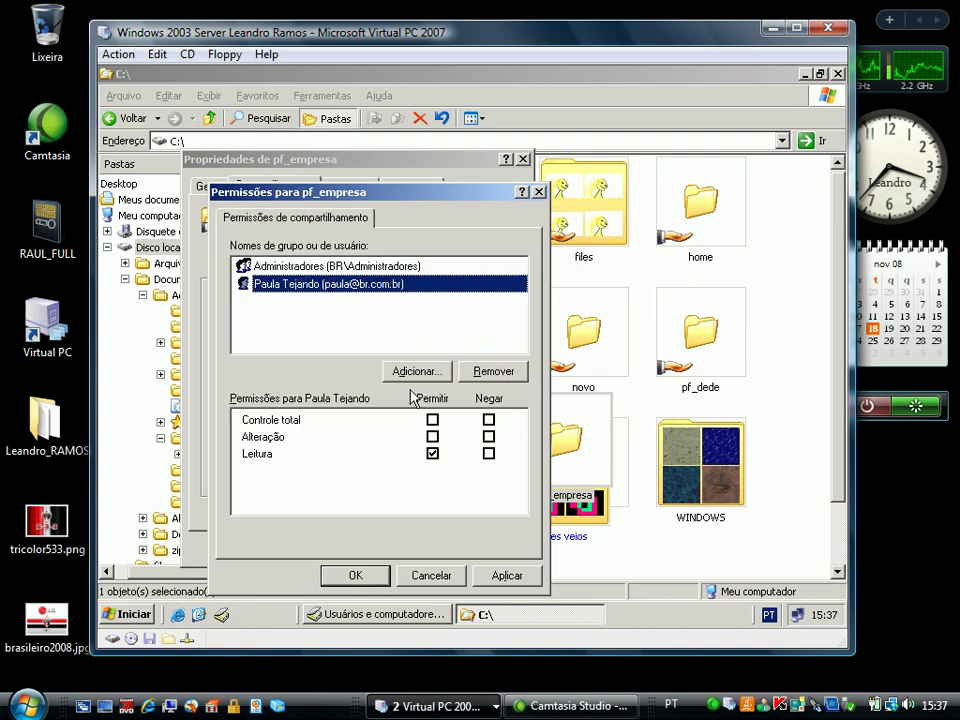
{"action": "left_click", "coordinate": [432, 436]}
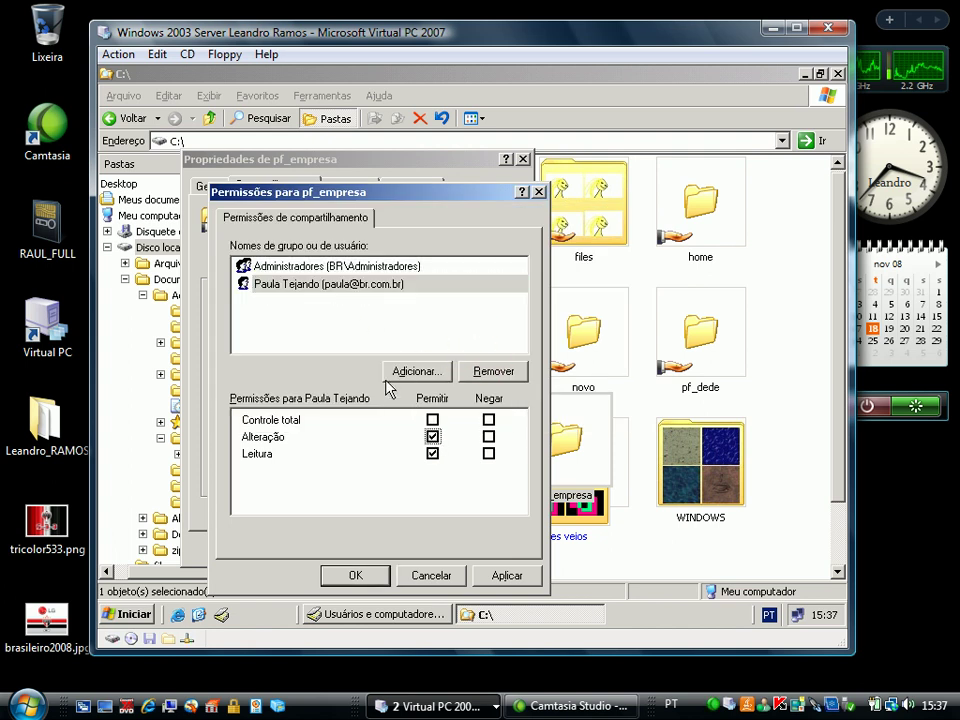
{"action": "left_click", "coordinate": [350, 265]}
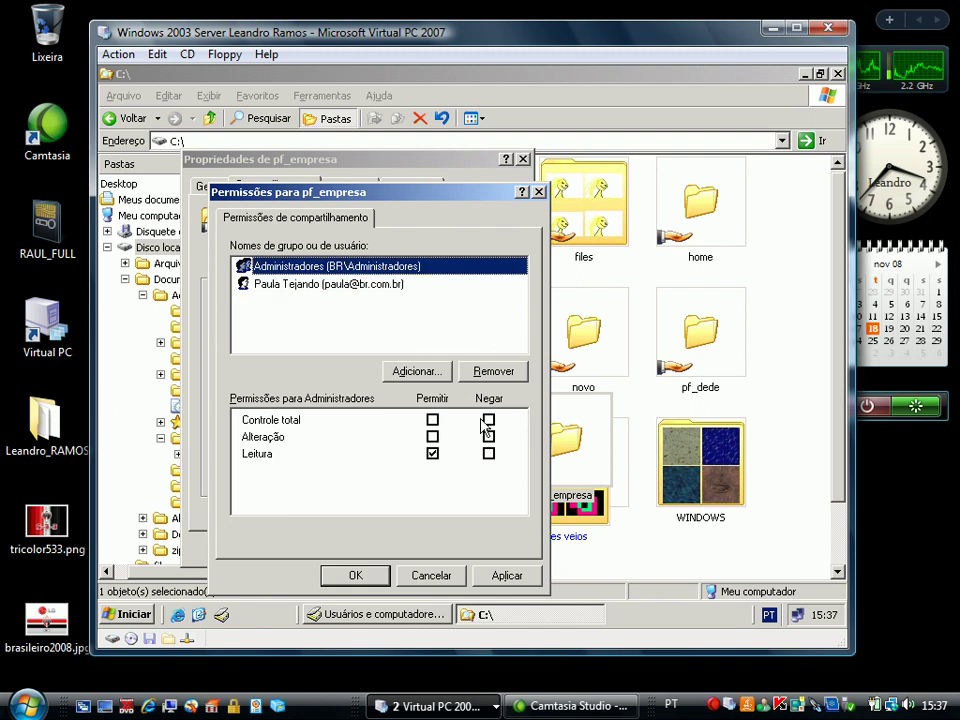
{"action": "left_click", "coordinate": [432, 420]}
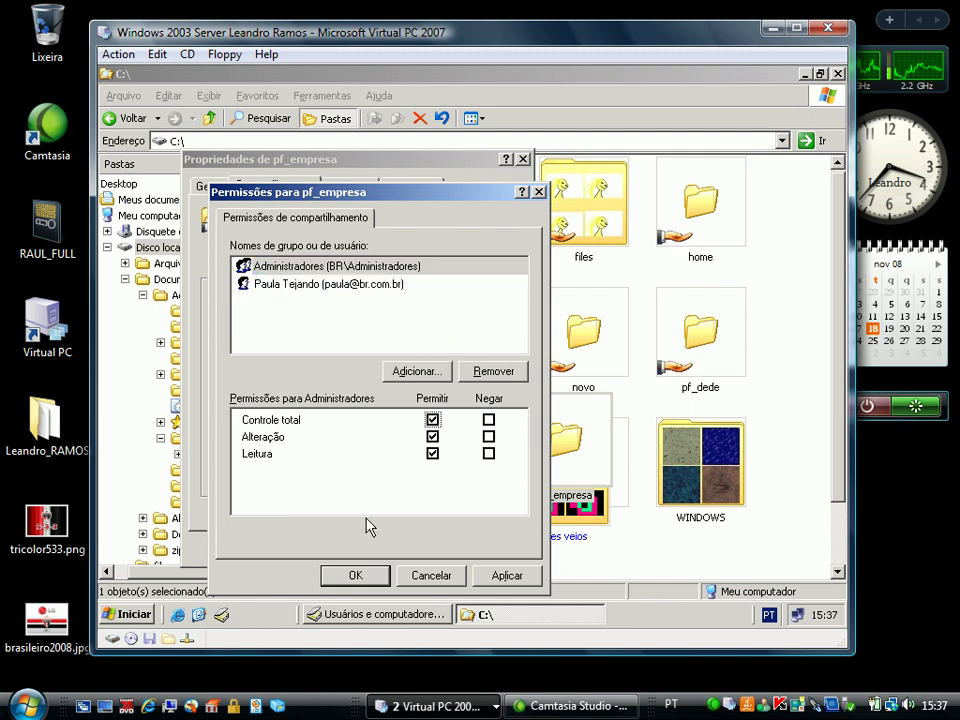
{"action": "left_click", "coordinate": [355, 575]}
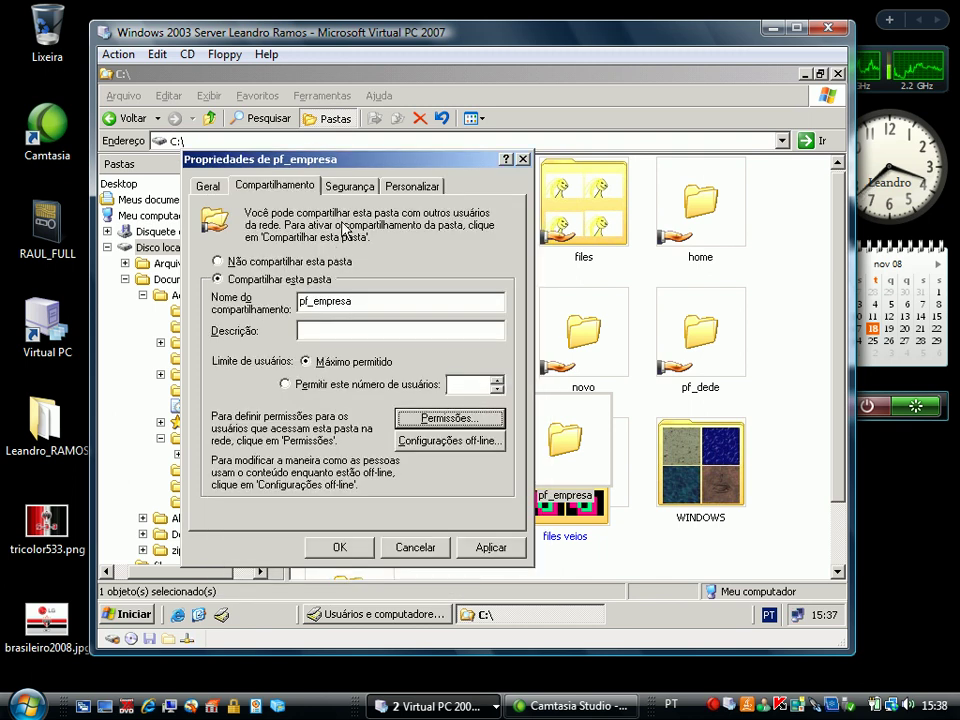
Turn off permission inheritance on pf_empresa, copying the inherited entries
{"action": "left_click", "coordinate": [348, 192]}
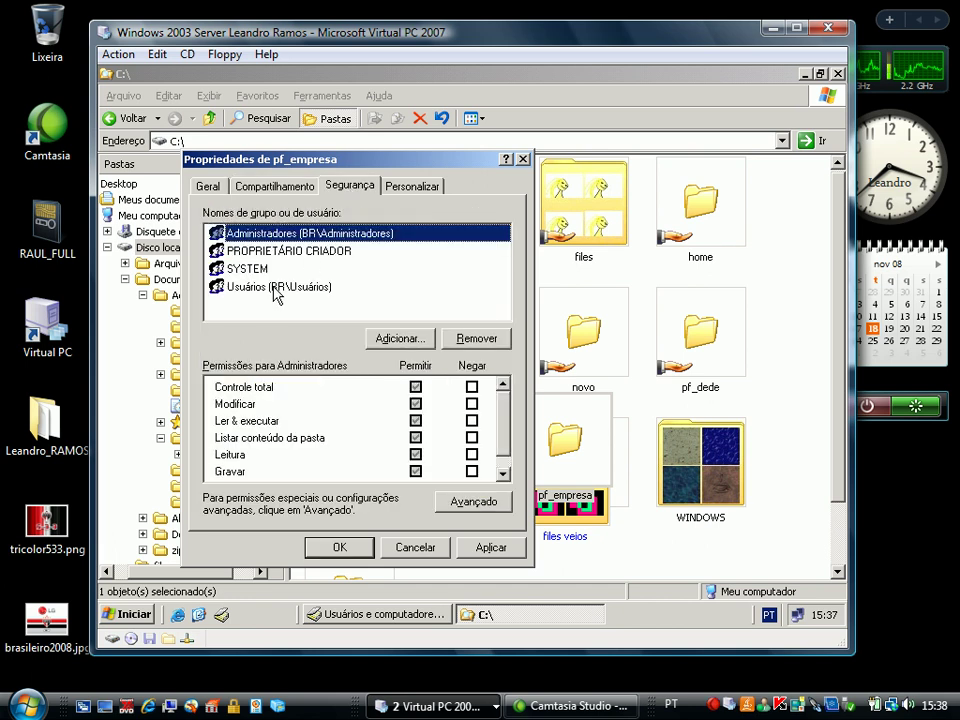
{"action": "left_click", "coordinate": [304, 290]}
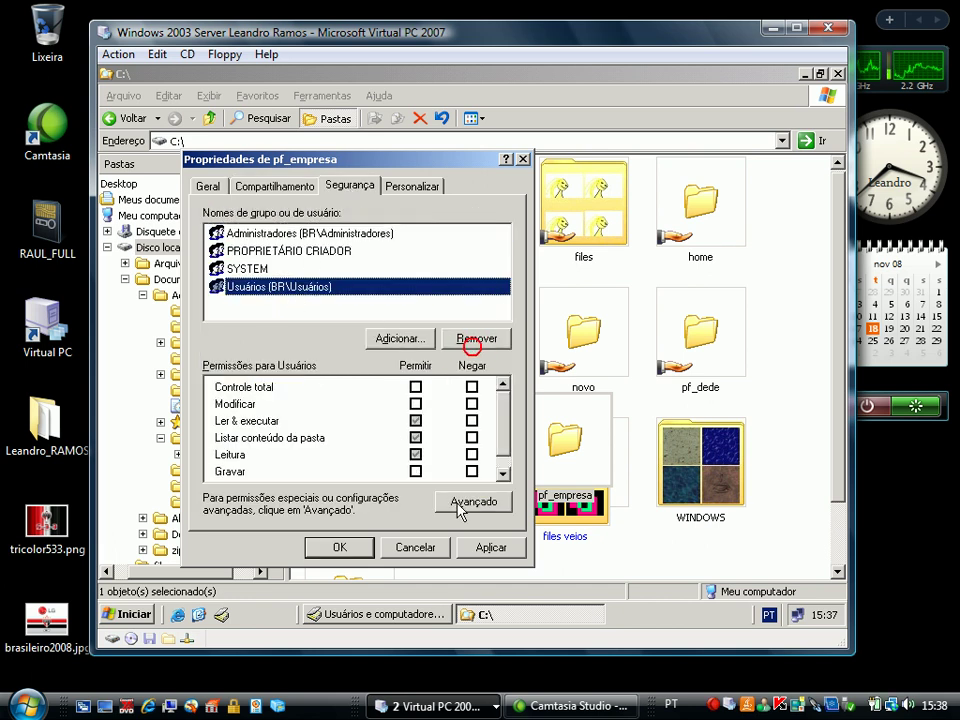
{"action": "left_click", "coordinate": [462, 503]}
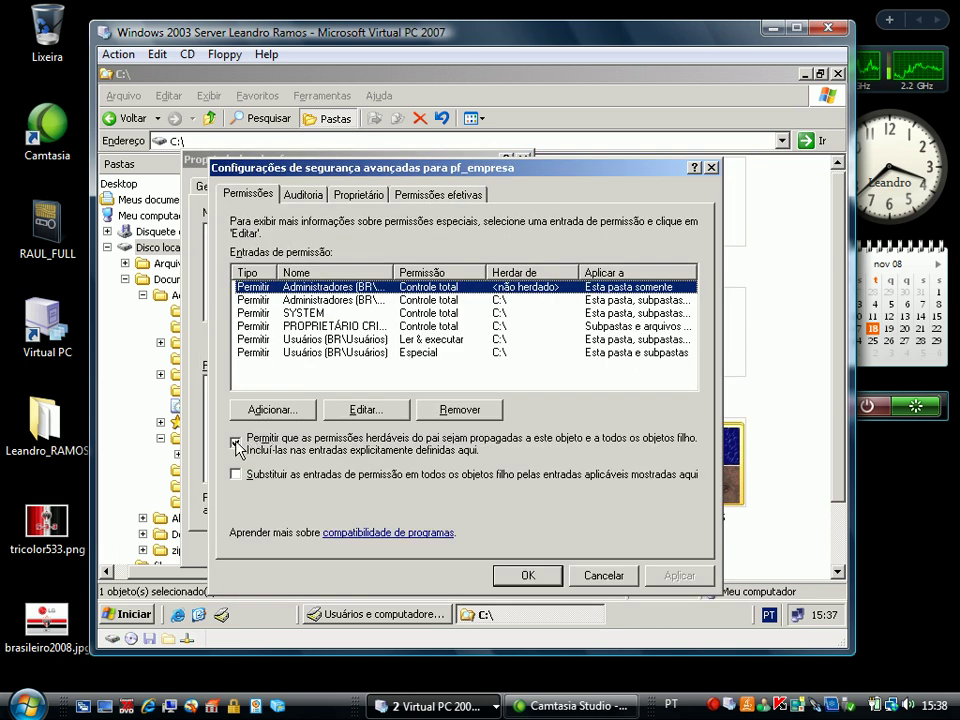
{"action": "left_click", "coordinate": [237, 442]}
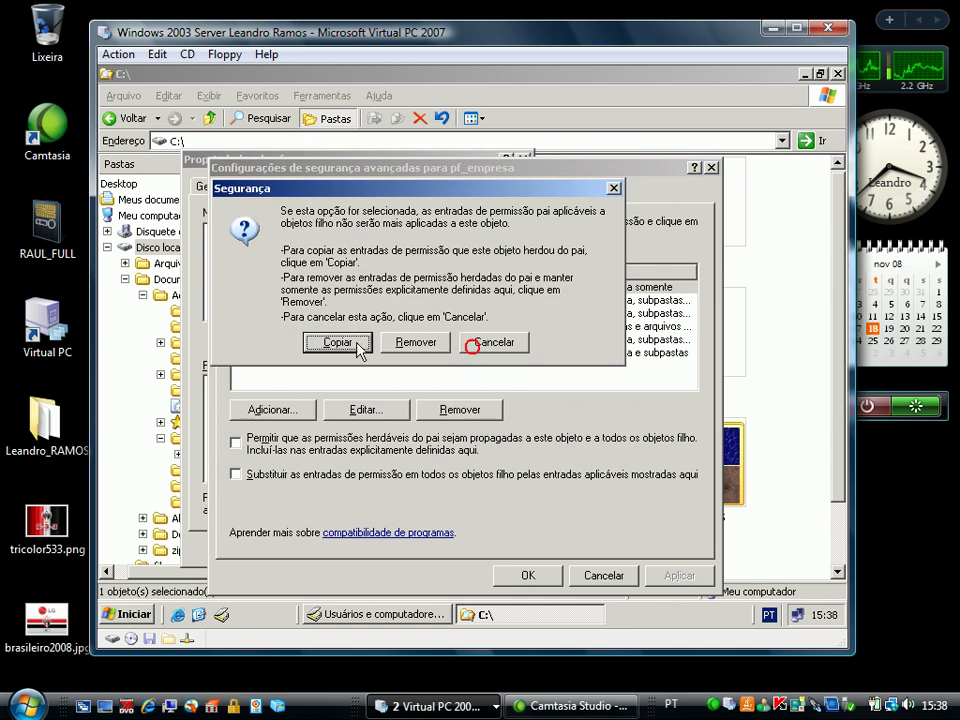
{"action": "left_click", "coordinate": [350, 342]}
{"action": "left_click", "coordinate": [514, 570]}
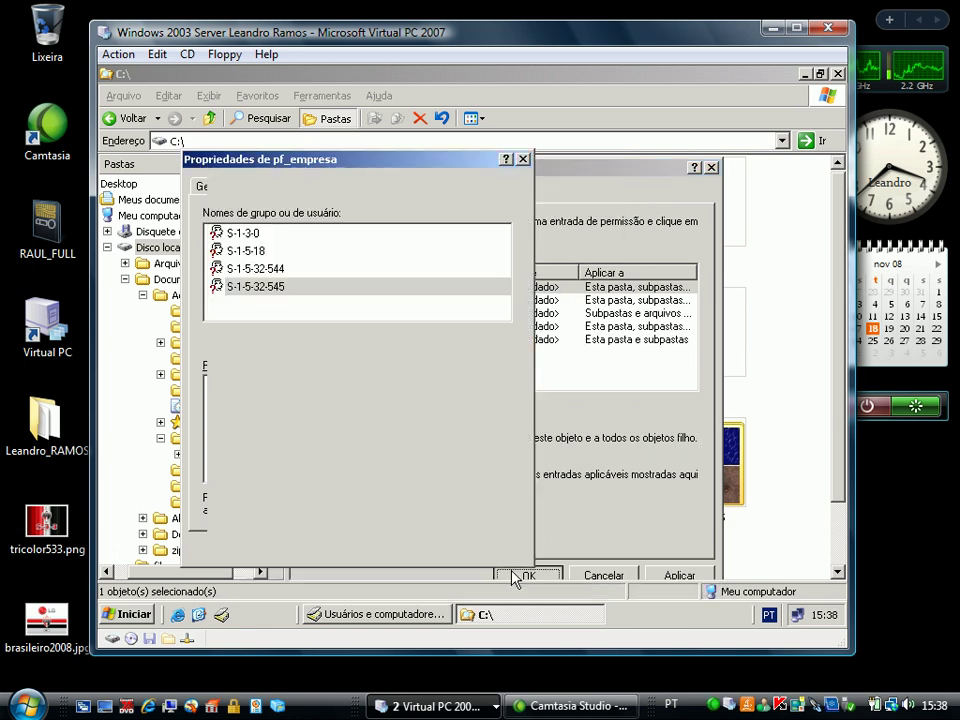
Remove the Usuários group from pf_empresa's security list
{"action": "left_click", "coordinate": [293, 298]}
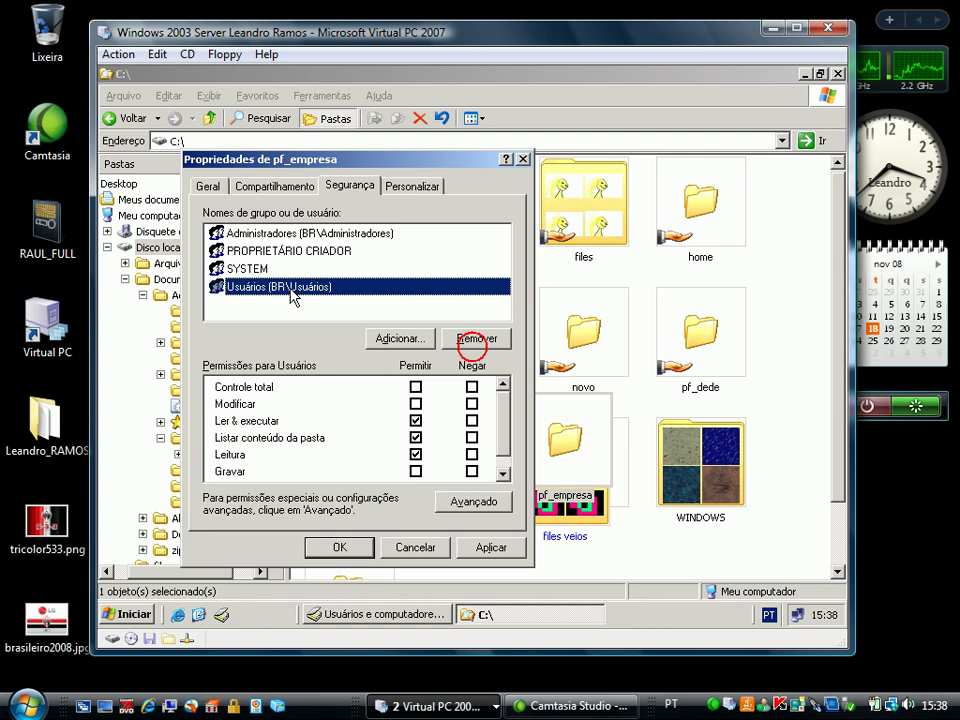
{"action": "left_click", "coordinate": [478, 339]}
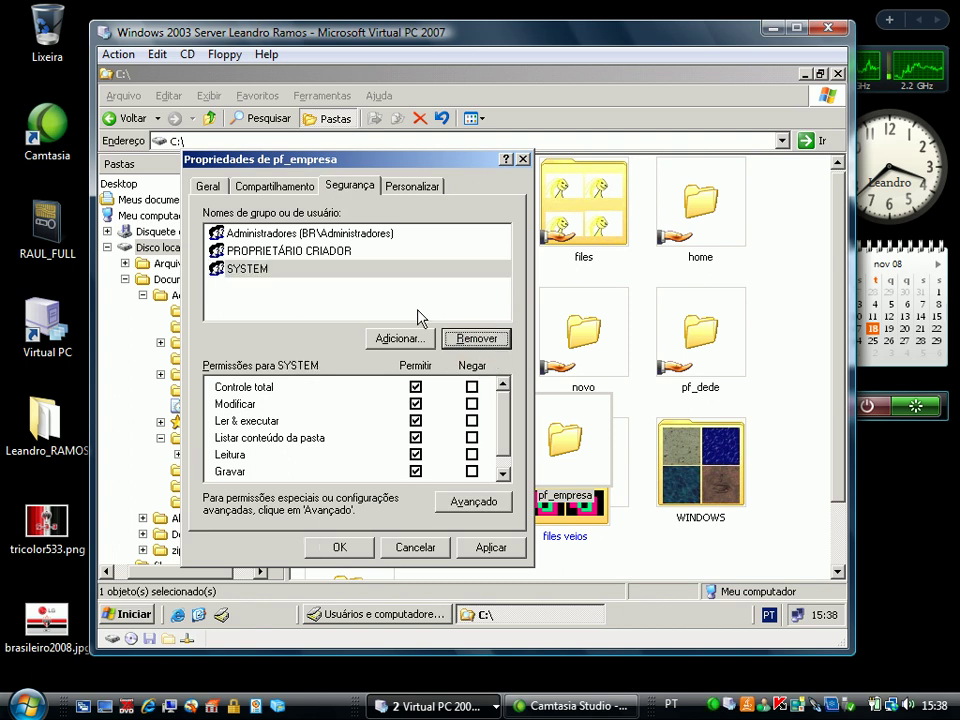
{"action": "left_click", "coordinate": [341, 235]}
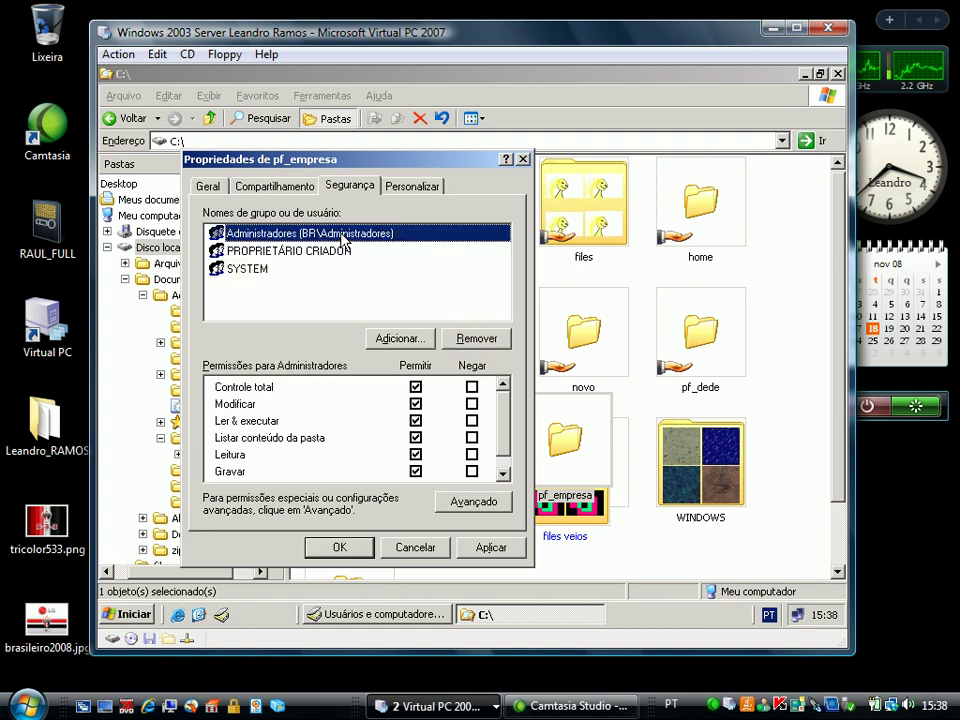
Add the new user to pf_empresa's NTFS permissions with Modificar allowed
{"action": "left_click", "coordinate": [372, 337]}
{"action": "type", "text": "paula"}
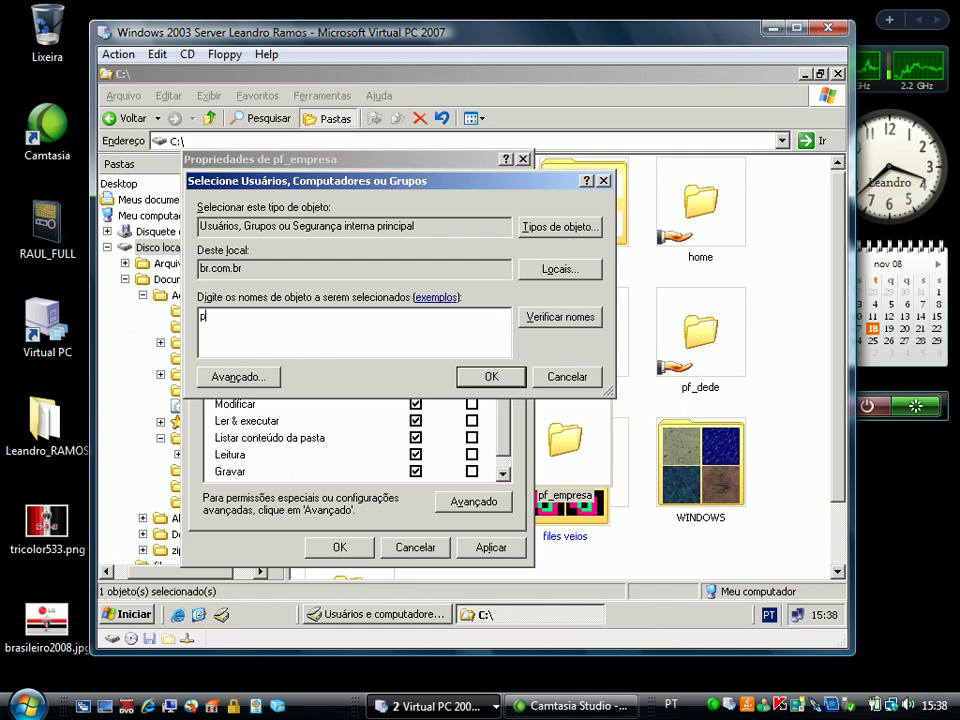
{"action": "left_click", "coordinate": [563, 317]}
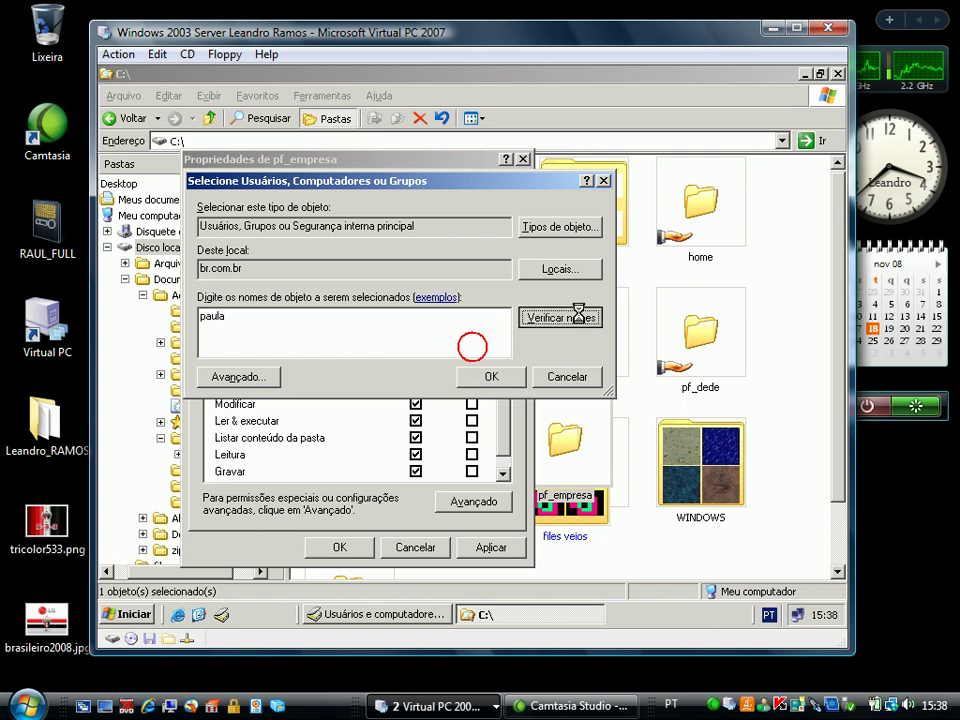
{"action": "left_click", "coordinate": [487, 377]}
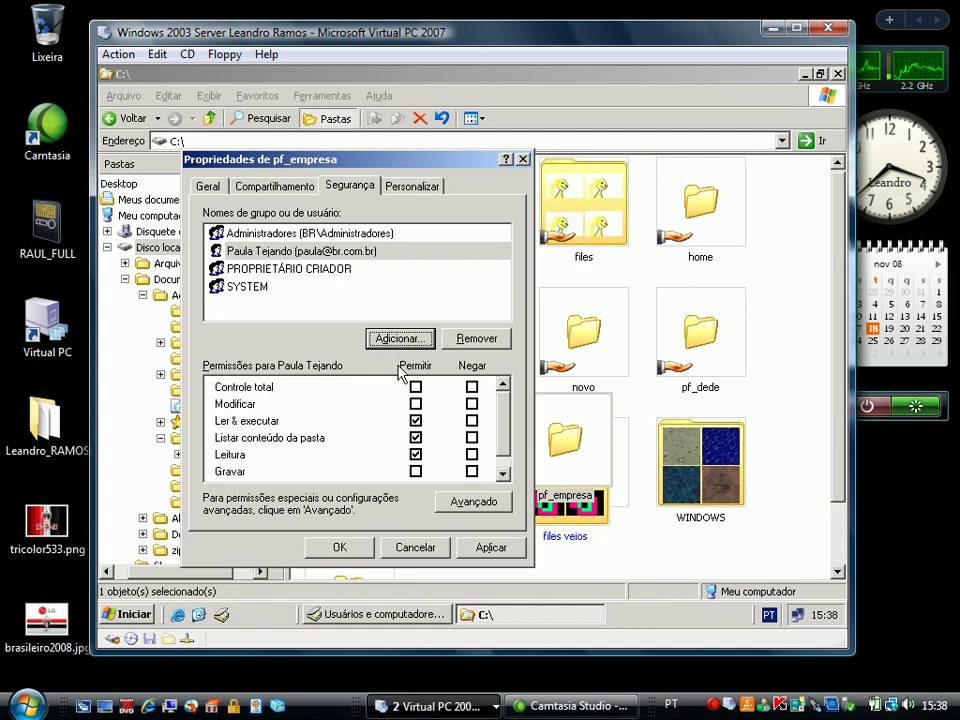
{"action": "left_click", "coordinate": [415, 404]}
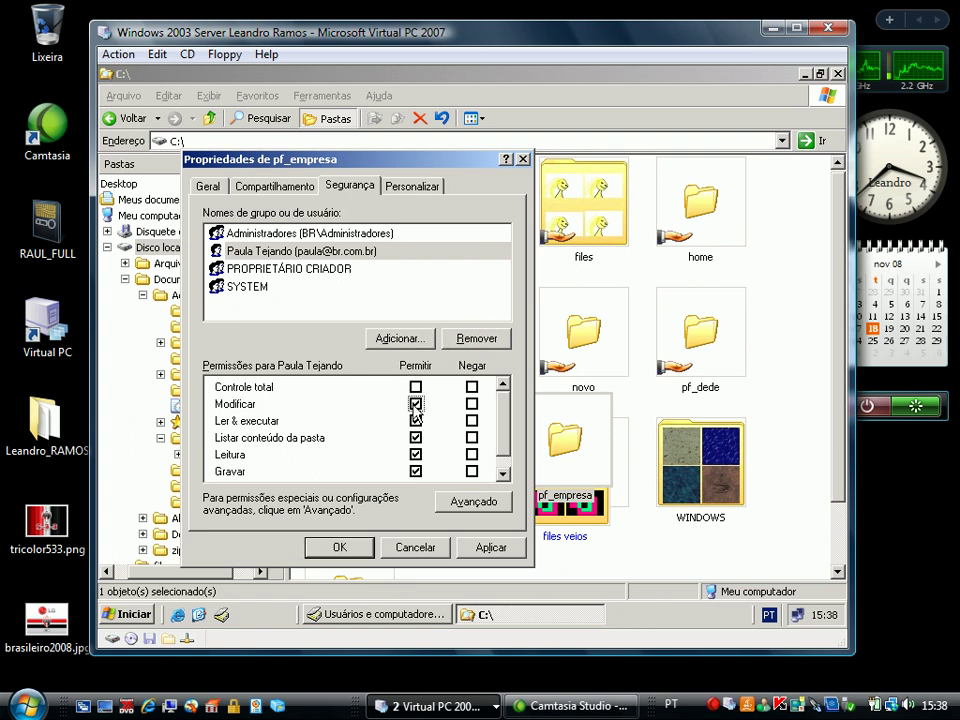
{"action": "left_click", "coordinate": [364, 556]}
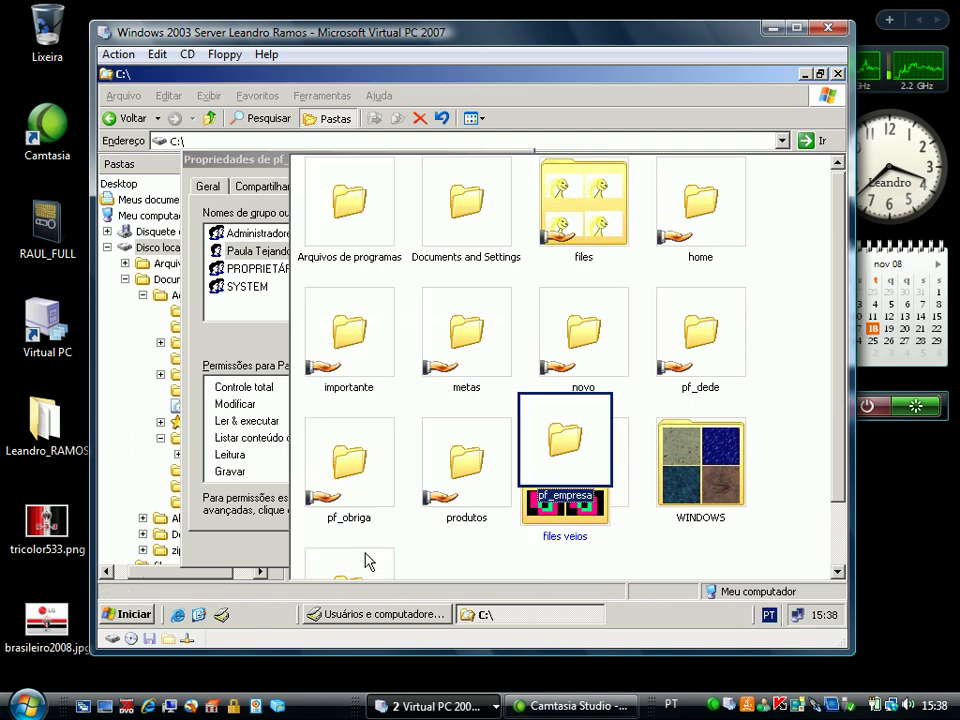
Open pf_empresa to verify it's empty, close its window, and switch back to Users and Computers
{"action": "double_click", "coordinate": [588, 436]}
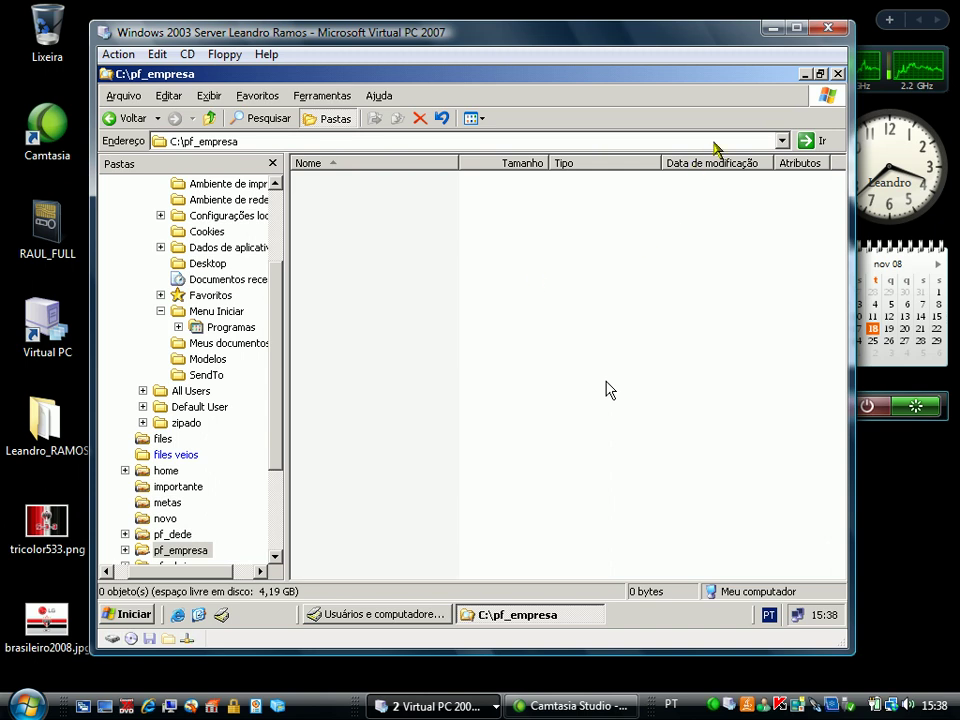
{"action": "left_click", "coordinate": [472, 347]}
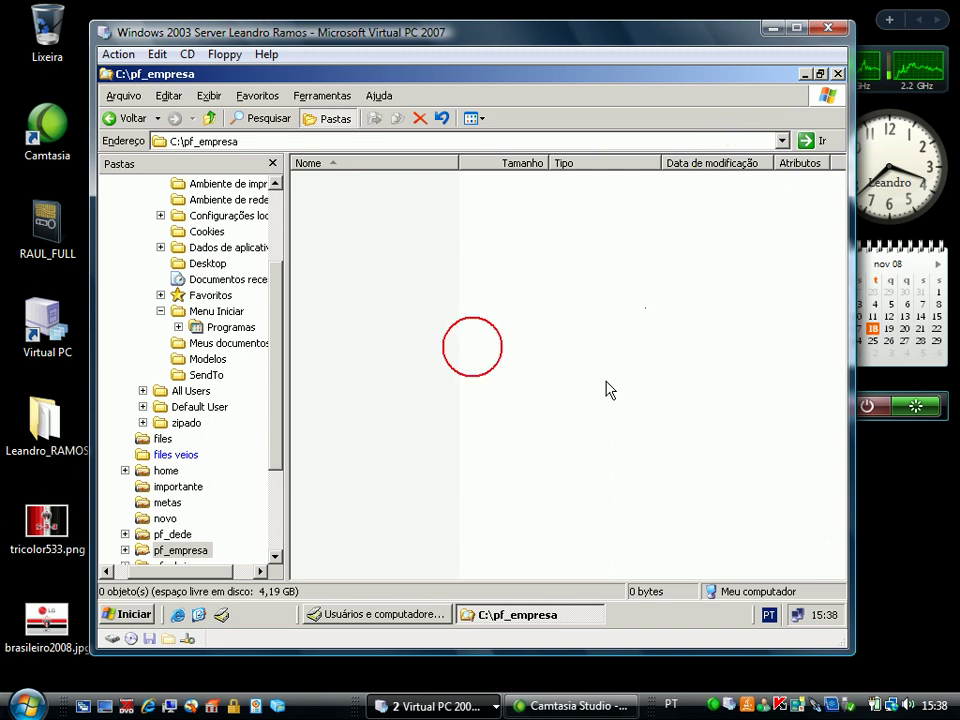
{"action": "left_click", "coordinate": [838, 74]}
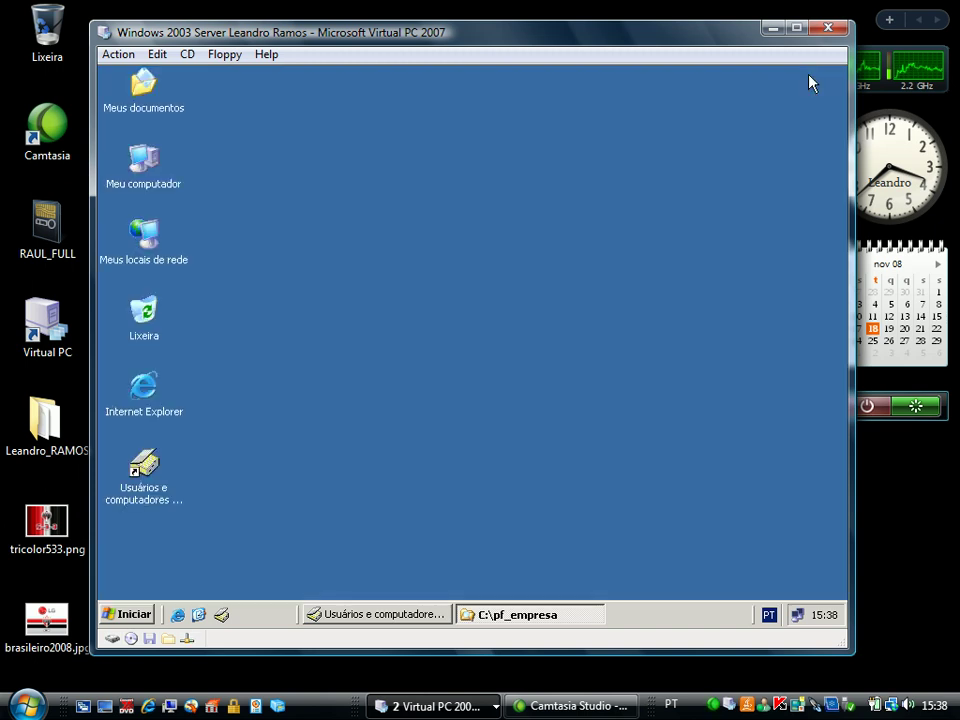
{"action": "left_click", "coordinate": [357, 612]}
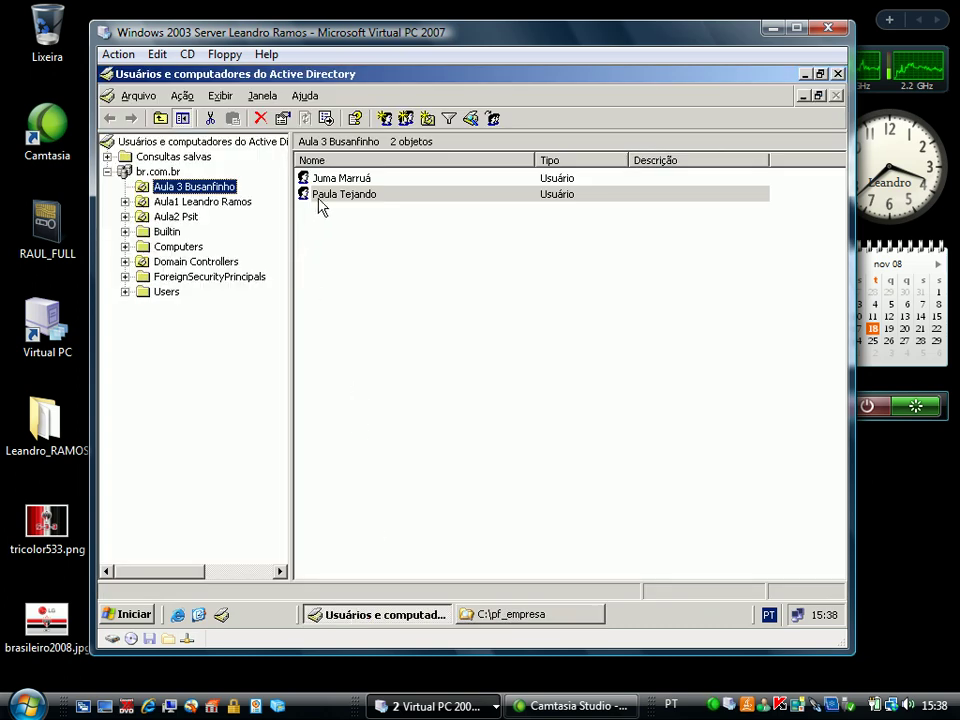
Set the second user's profile path to \\srvleandro\pf_empresa and apply it
{"action": "double_click", "coordinate": [319, 196]}
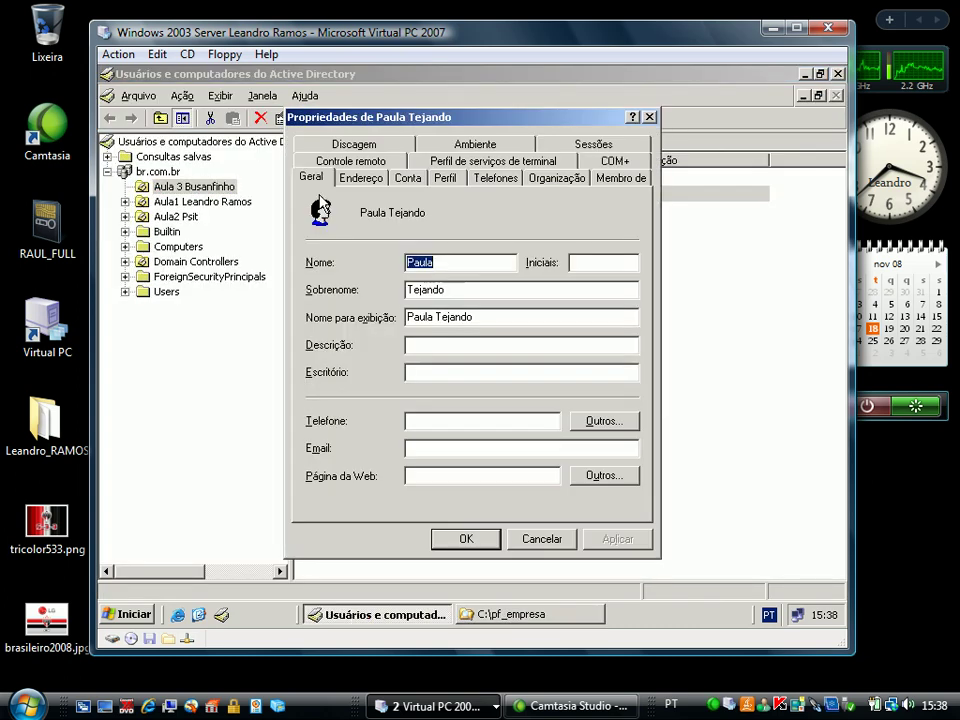
{"action": "left_click", "coordinate": [446, 181]}
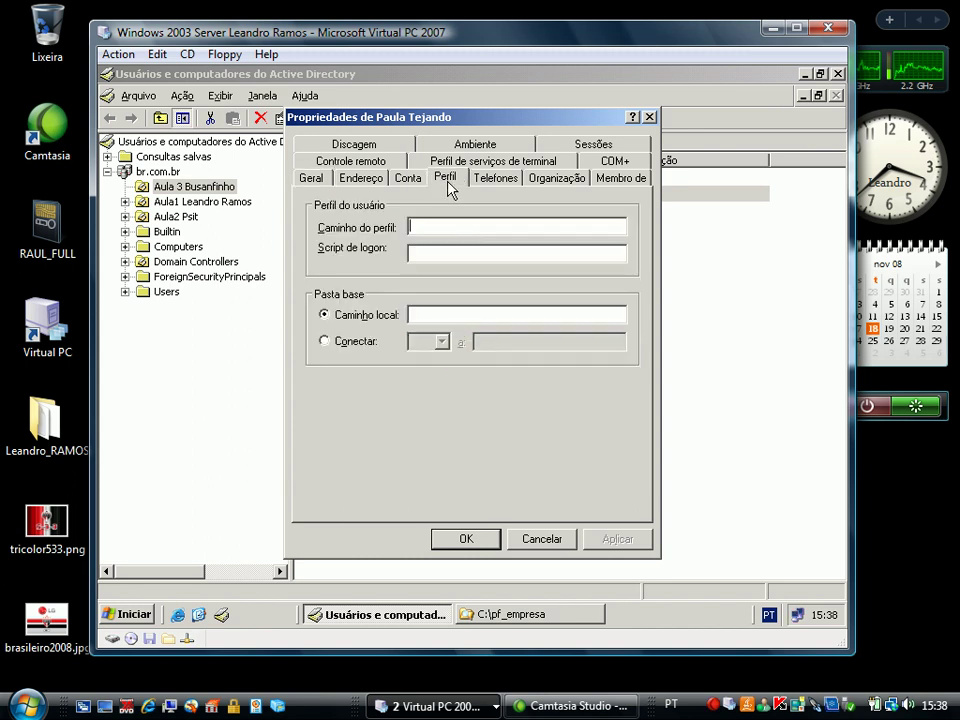
{"action": "left_click", "coordinate": [412, 228]}
{"action": "type", "text": "\\\\srvleandro\\"}
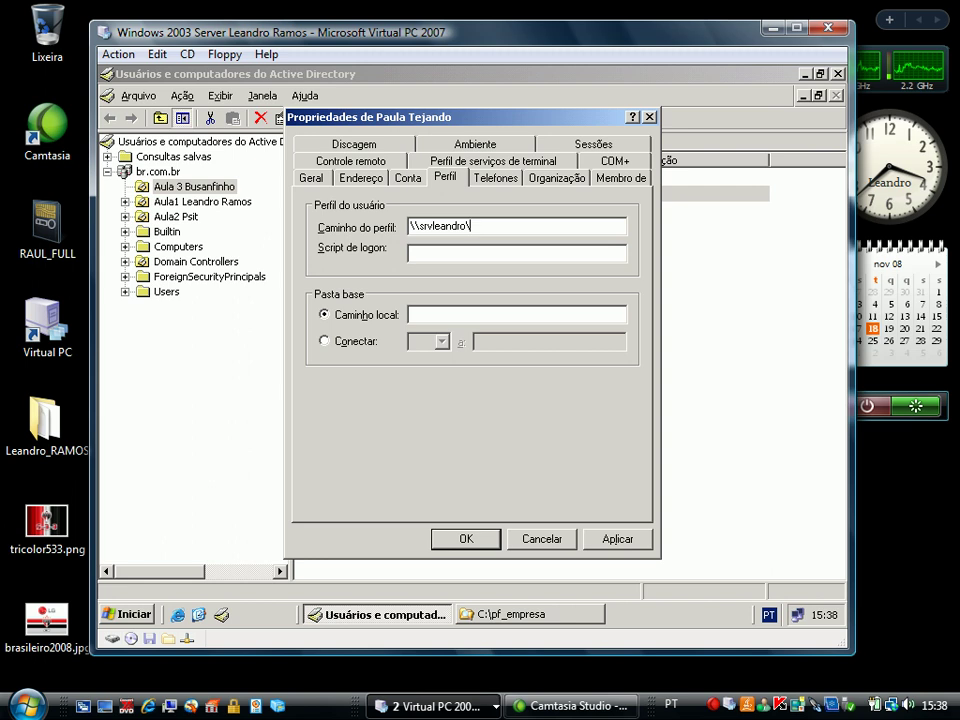
{"action": "type", "text": "pf_empresa"}
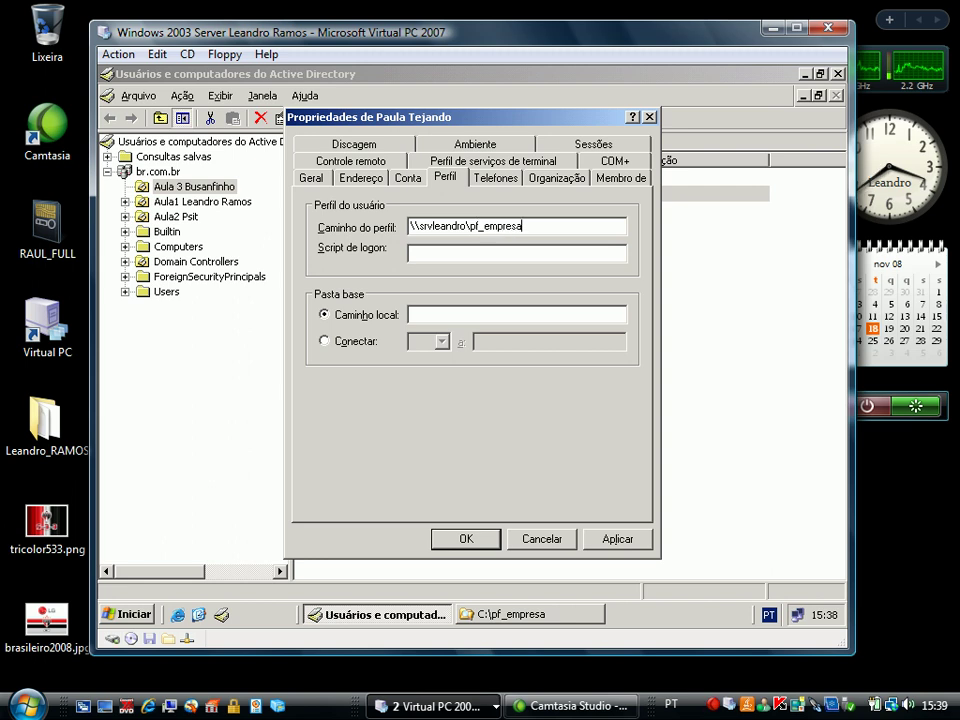
{"action": "left_click", "coordinate": [619, 539]}
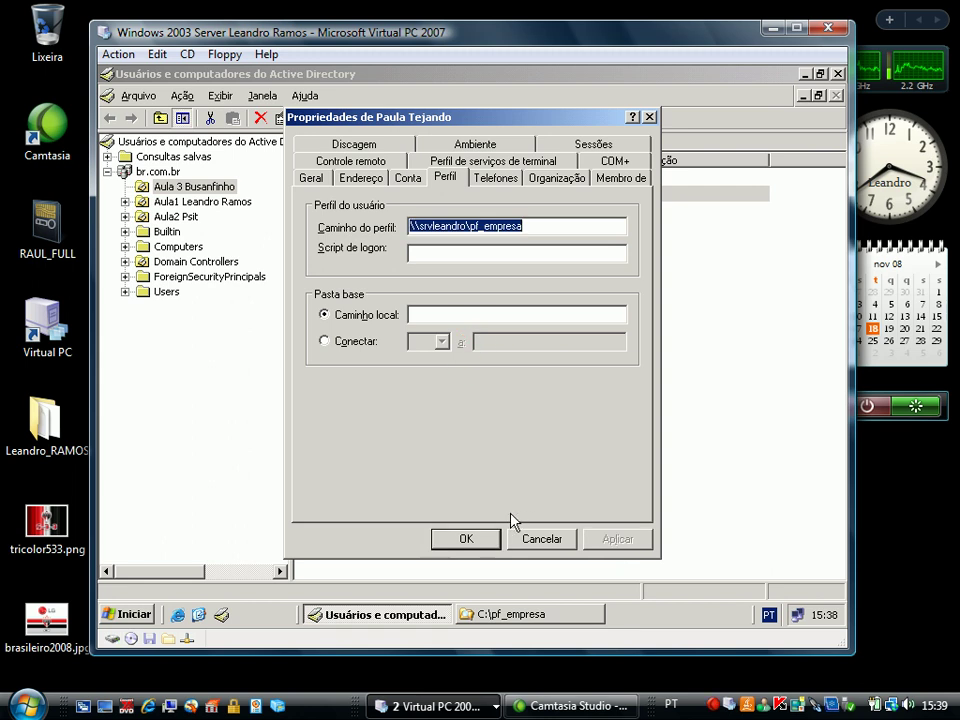
{"action": "left_click", "coordinate": [494, 535]}
{"action": "left_click", "coordinate": [446, 483]}
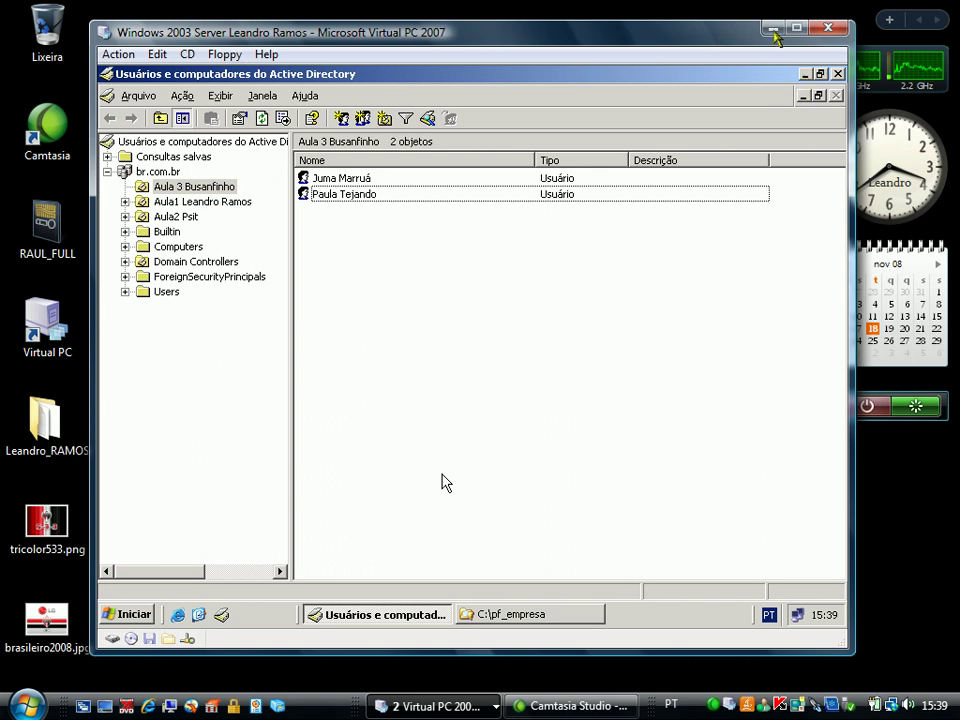
Minimize the server VM, bring the Windows XP VM forward, and raise its logon prompt with Ctrl+Alt+Del
{"action": "left_click", "coordinate": [774, 30]}
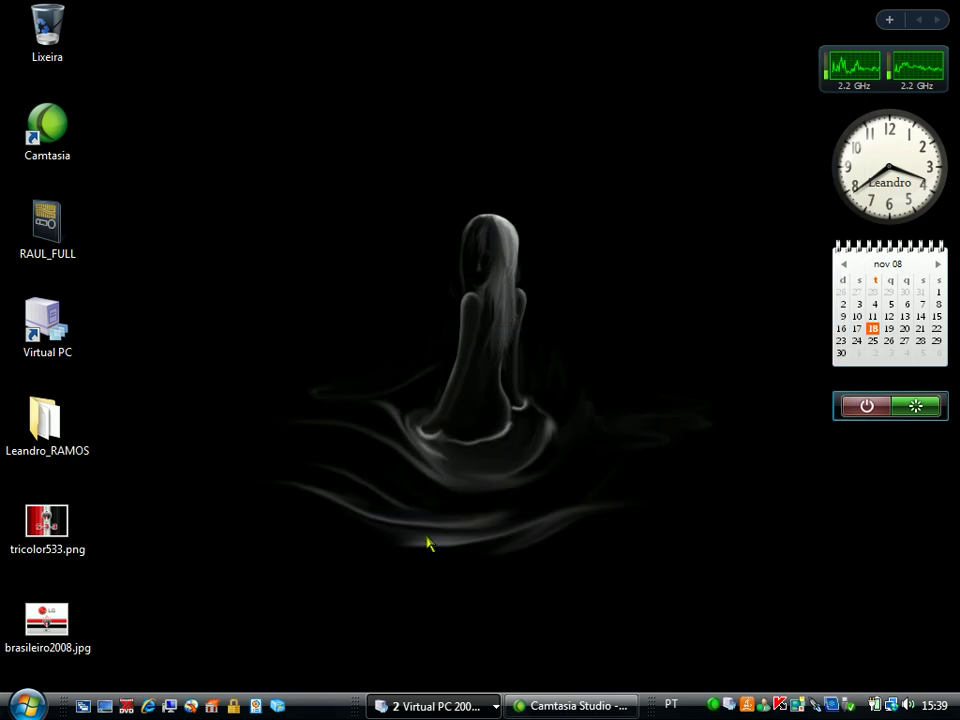
{"action": "left_click", "coordinate": [468, 707]}
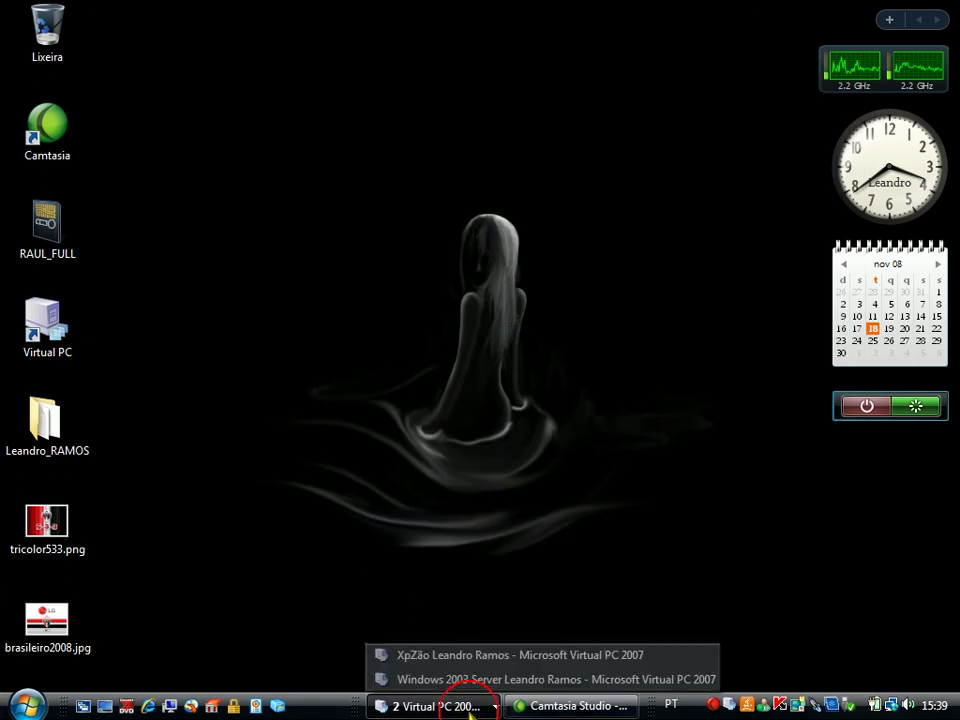
{"action": "left_click", "coordinate": [444, 655]}
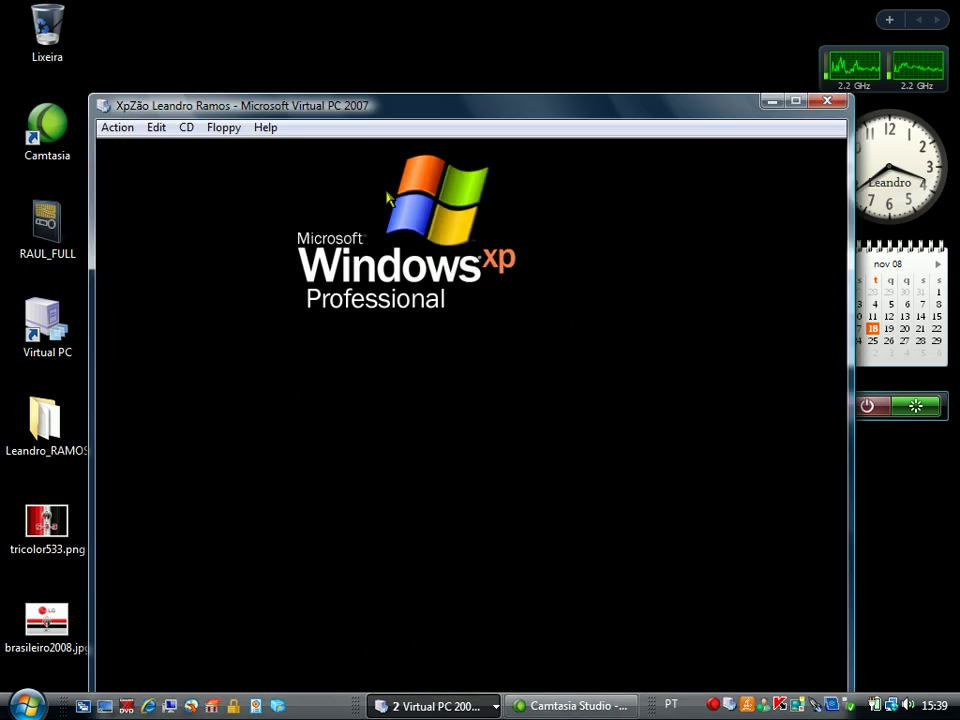
{"action": "left_click_drag", "start_coordinate": [412, 104], "coordinate": [418, 58]}
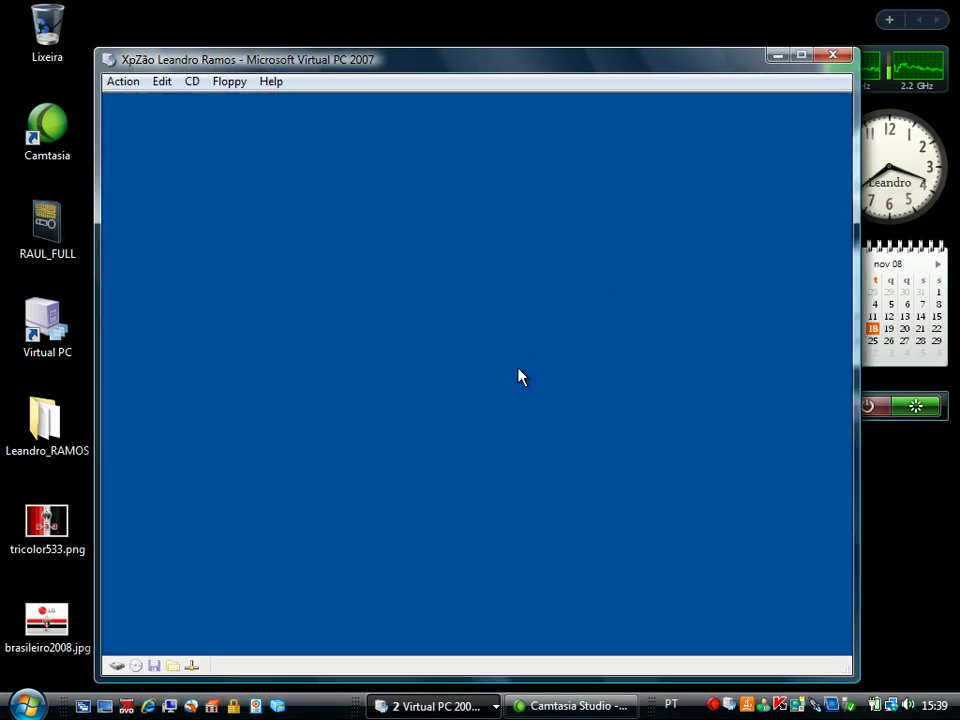
{"action": "key", "text": "ctrl+alt+Delete"}
Log on to the XP guest with the mandatory-profile user's account name and password
{"action": "left_click", "coordinate": [476, 376]}
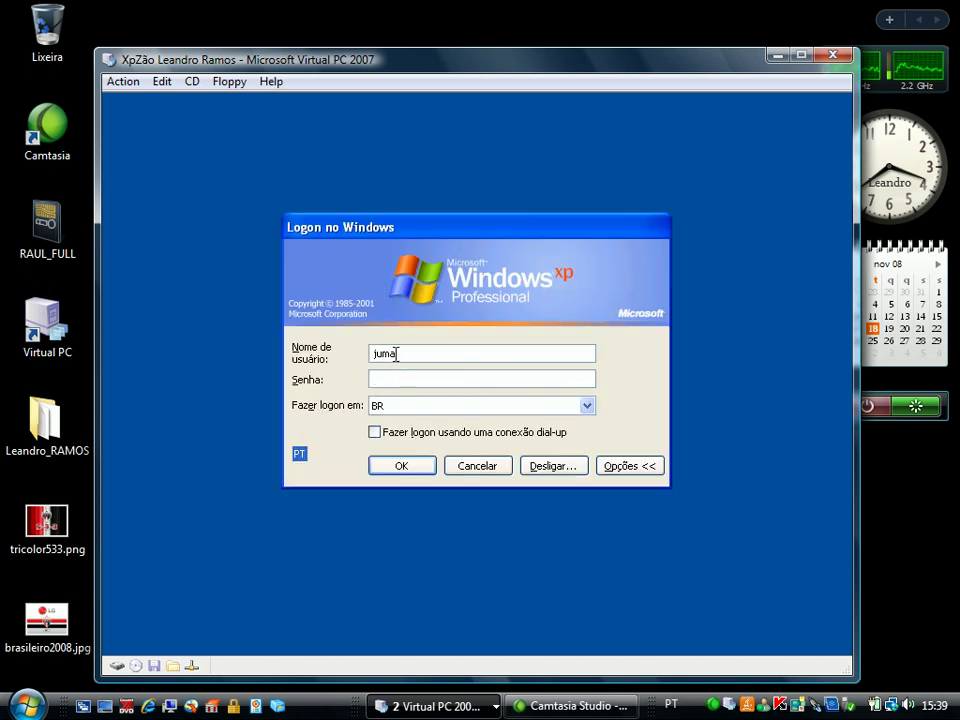
{"action": "double_click", "coordinate": [474, 358]}
{"action": "type", "text": "paul"}
{"action": "left_click", "coordinate": [402, 466]}
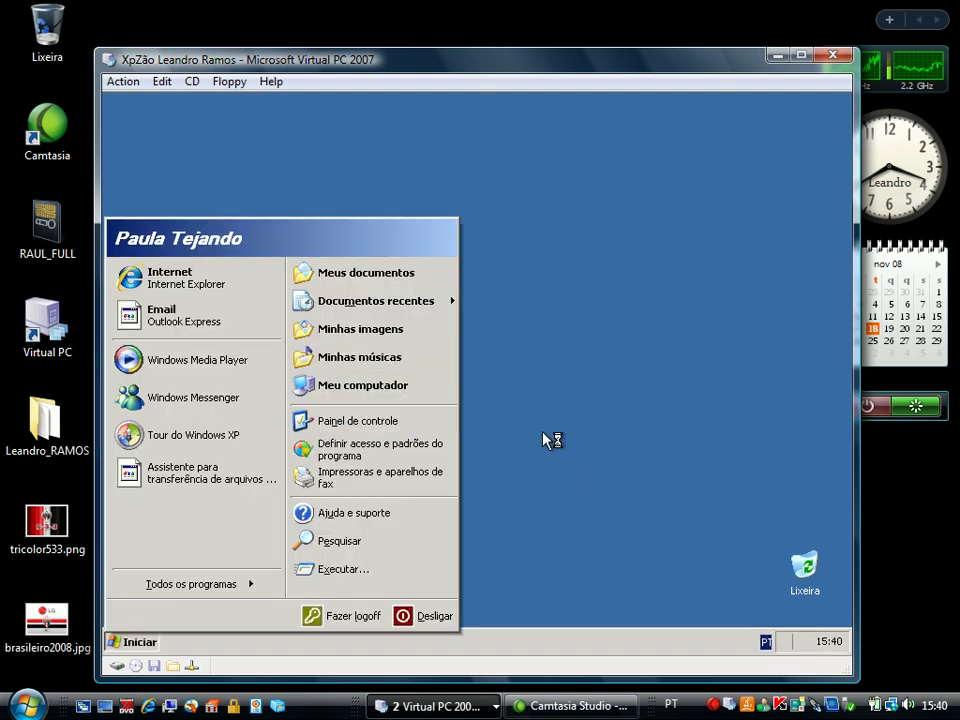
Set the taskbar properties to use the classic Menu 'Iniciar' style
{"action": "left_click", "coordinate": [459, 493]}
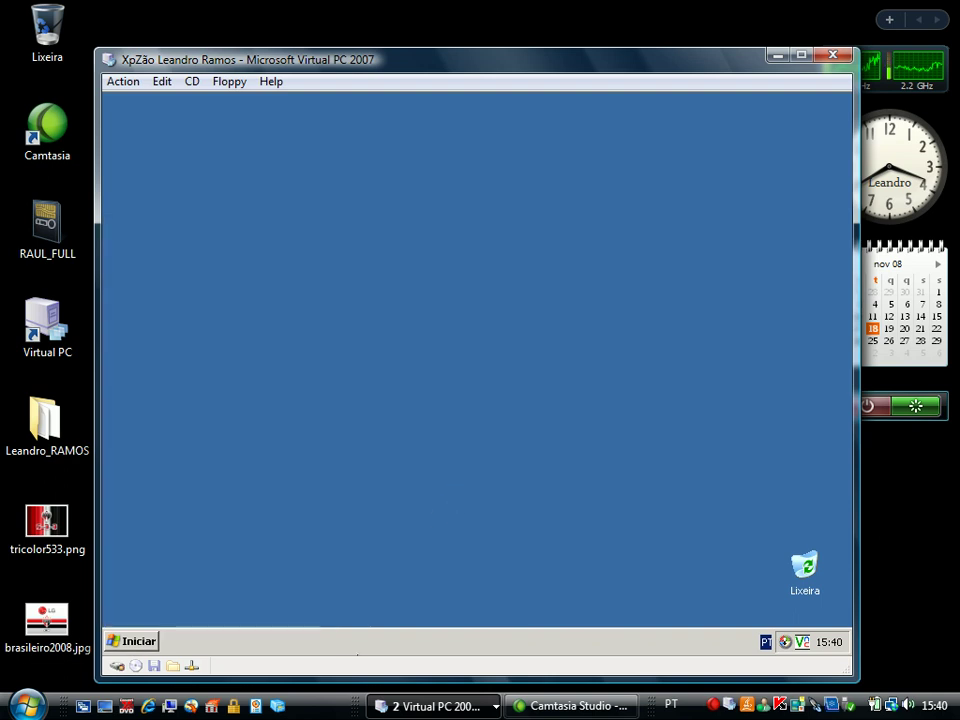
{"action": "right_click", "coordinate": [344, 637]}
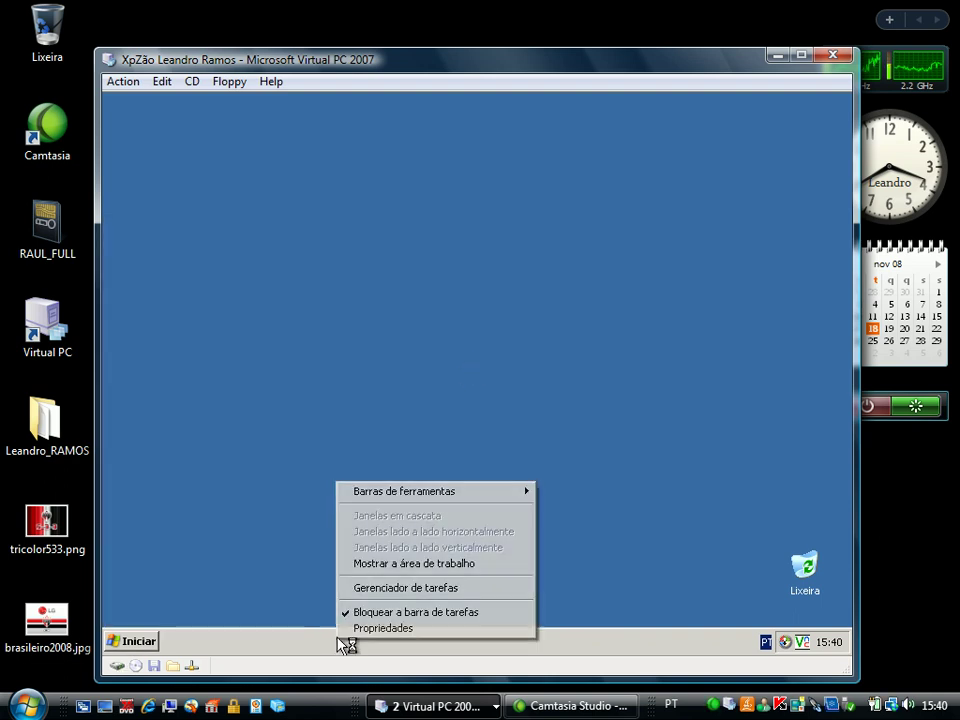
{"action": "left_click", "coordinate": [353, 629]}
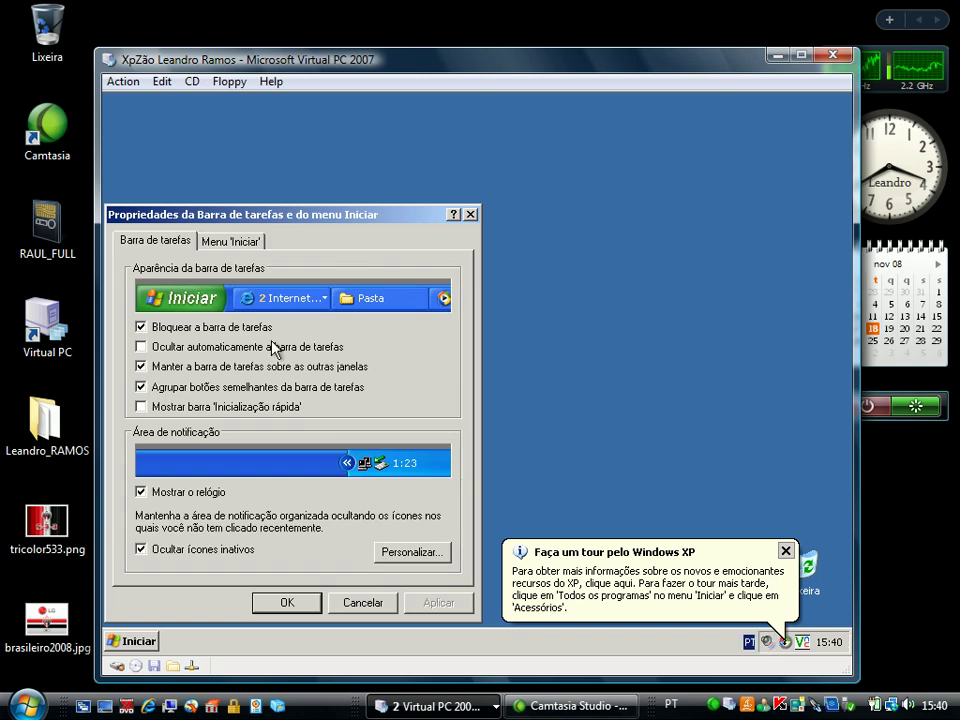
{"action": "left_click", "coordinate": [229, 250]}
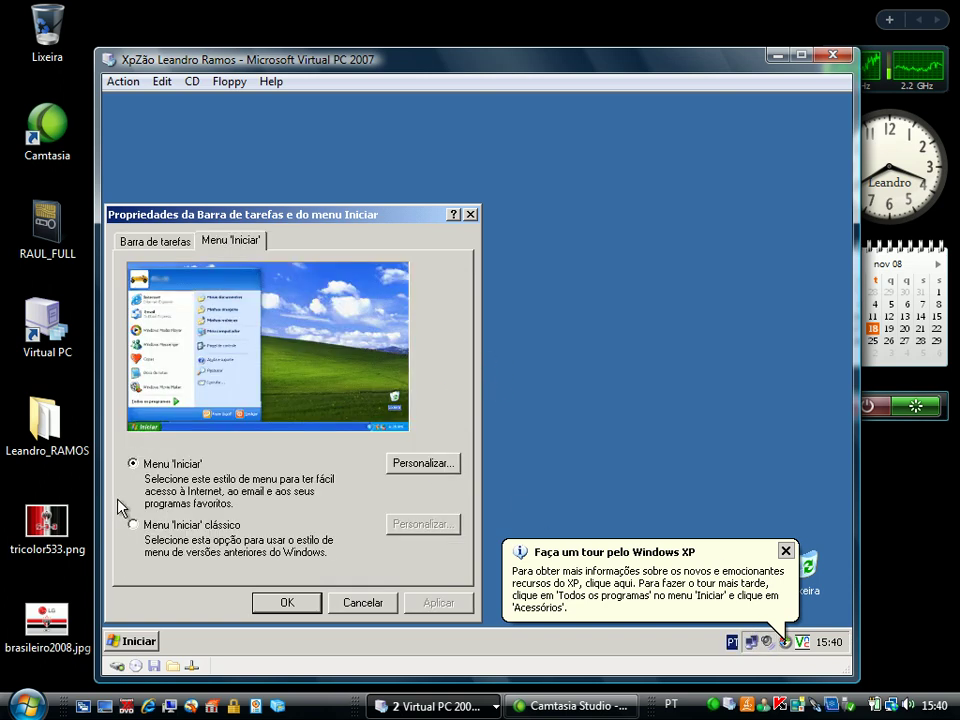
{"action": "left_click", "coordinate": [132, 523]}
{"action": "left_click", "coordinate": [476, 375]}
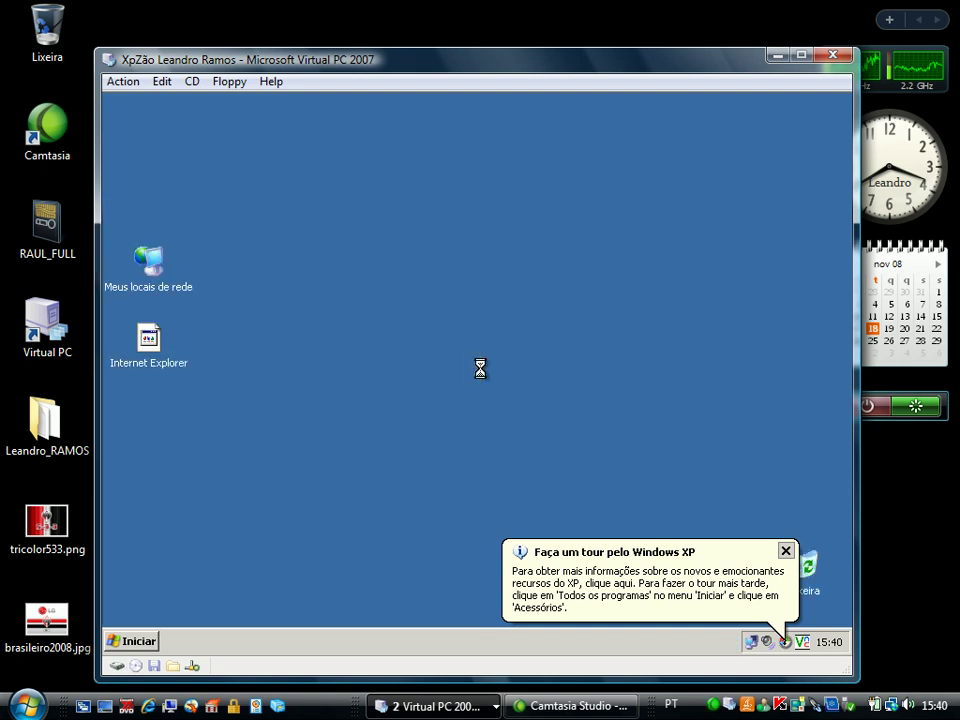
Apply the Windows XP theme from the desktop's Display Properties
{"action": "right_click", "coordinate": [423, 344]}
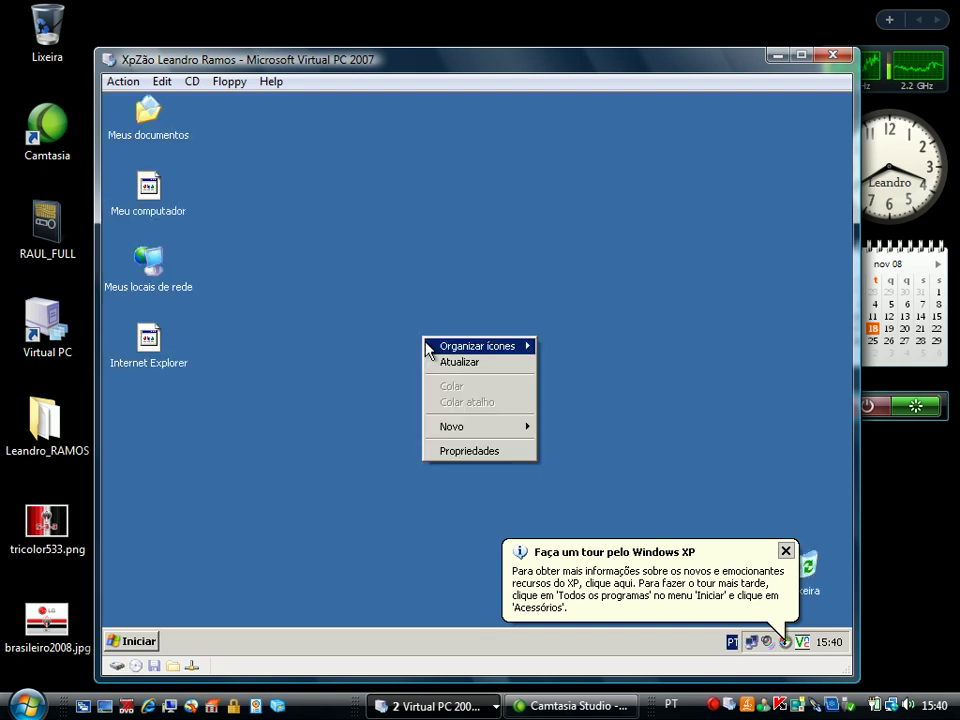
{"action": "left_click", "coordinate": [474, 451]}
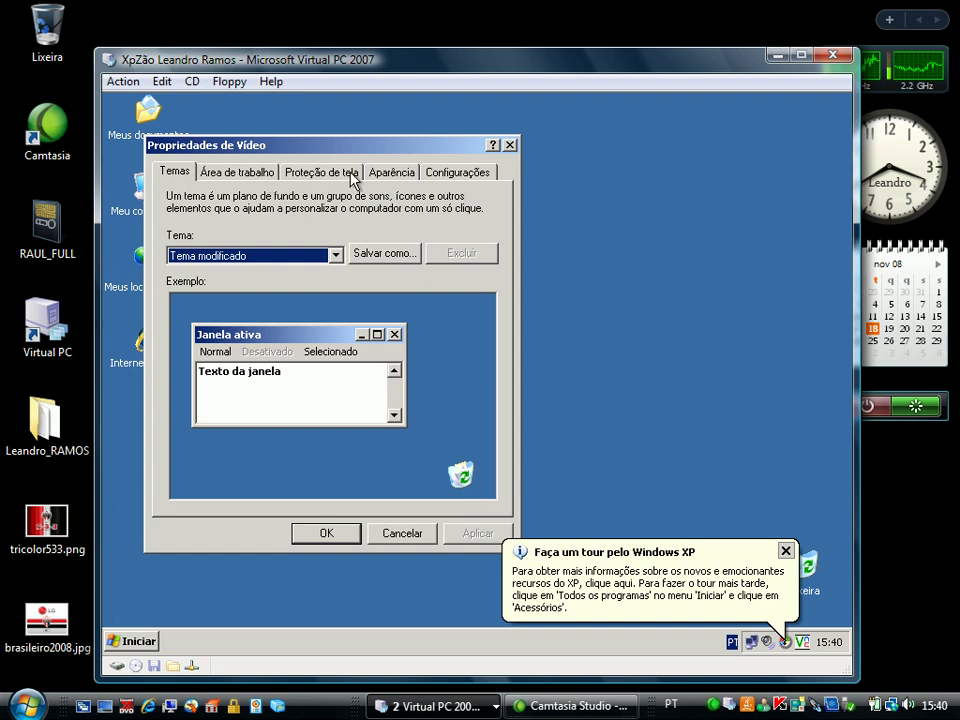
{"action": "left_click", "coordinate": [245, 256]}
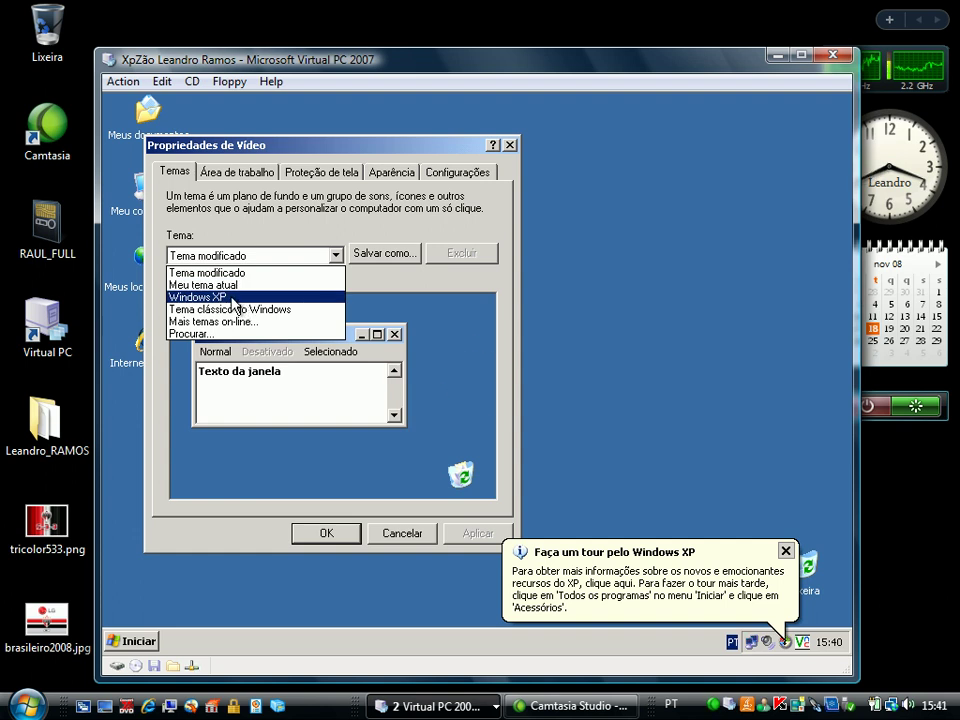
{"action": "left_click", "coordinate": [233, 298]}
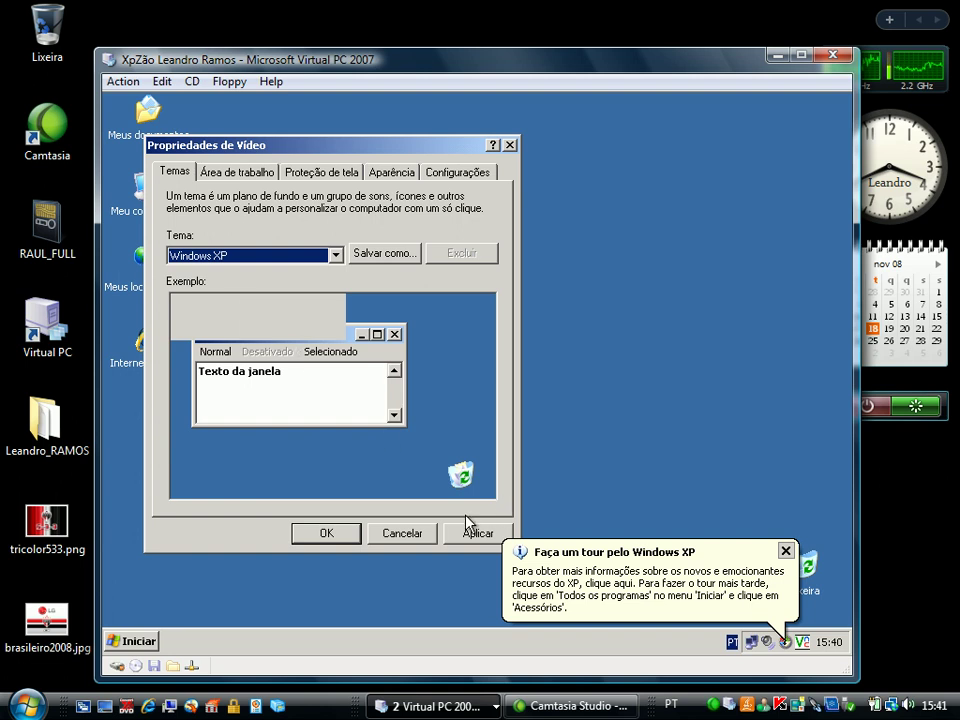
{"action": "left_click", "coordinate": [469, 530]}
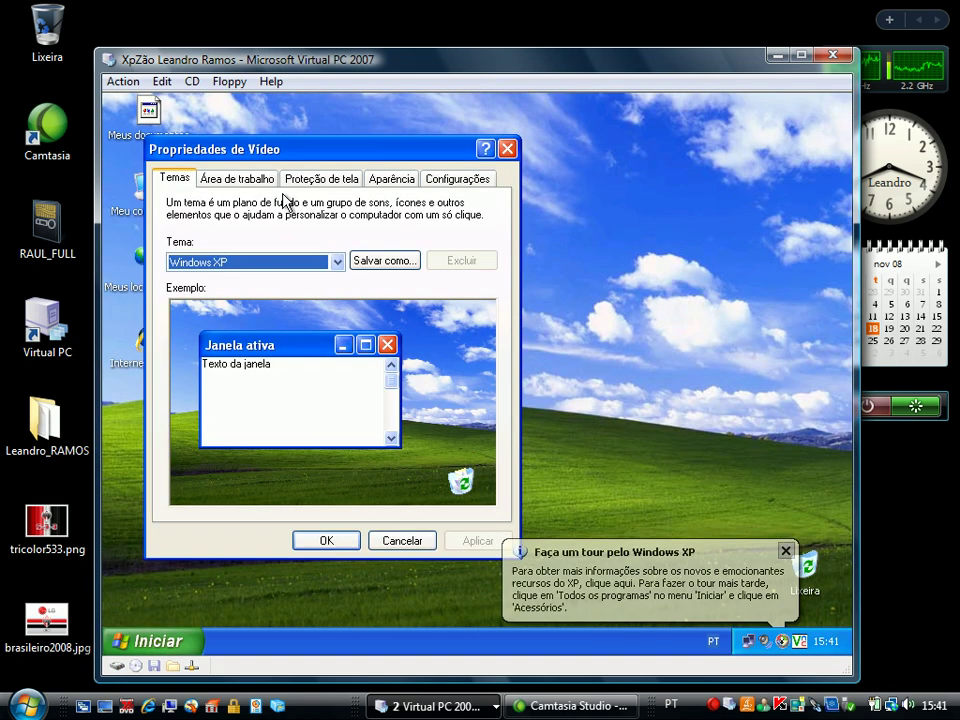
Choose the Campo estelar screen saver
{"action": "left_click", "coordinate": [314, 184]}
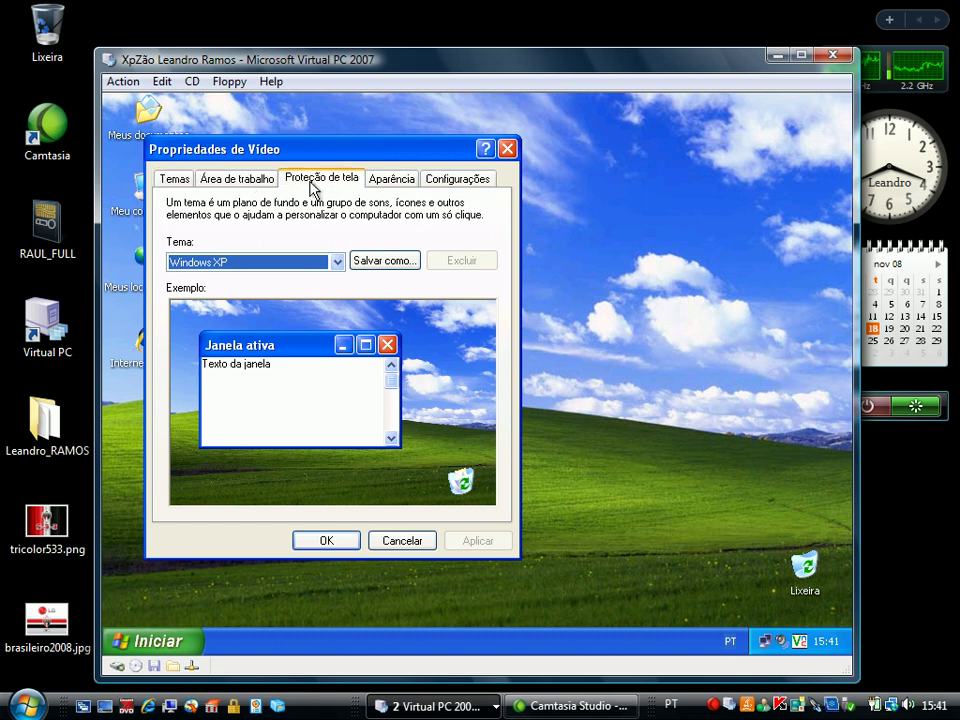
{"action": "left_click", "coordinate": [221, 388]}
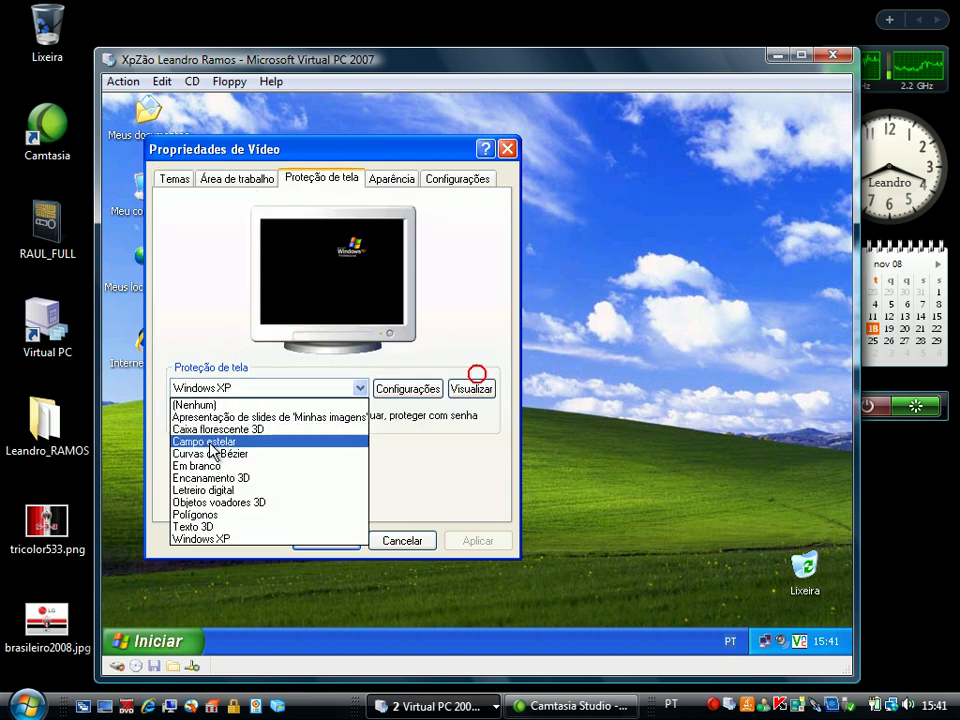
{"action": "left_click", "coordinate": [212, 441]}
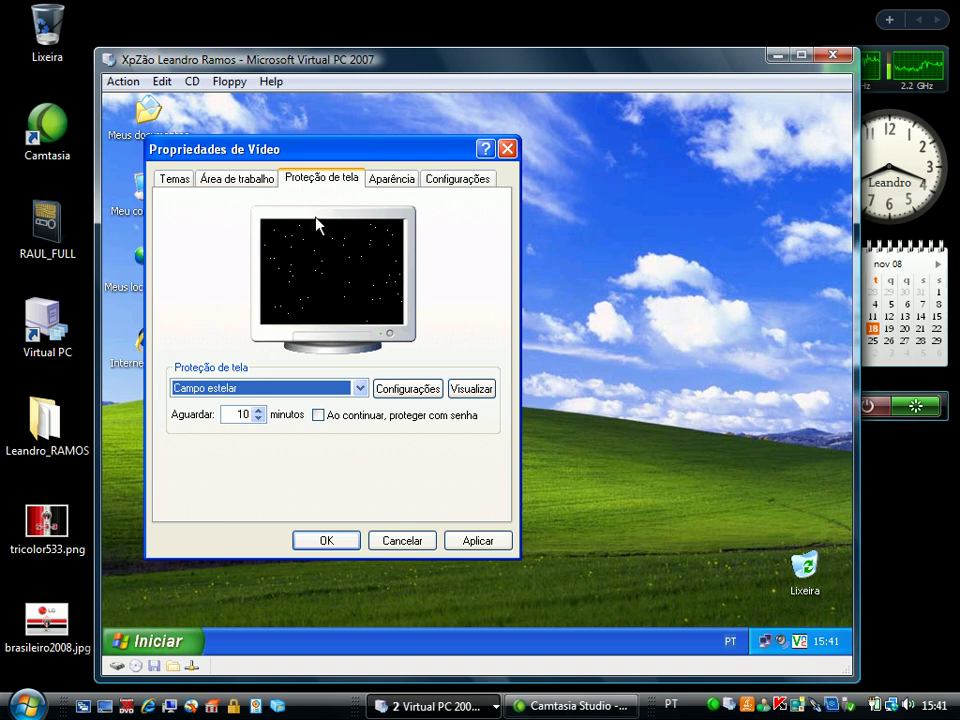
Apply the Verde-oliva colour scheme, review the Configurações tab, and close Display Properties
{"action": "left_click", "coordinate": [259, 178]}
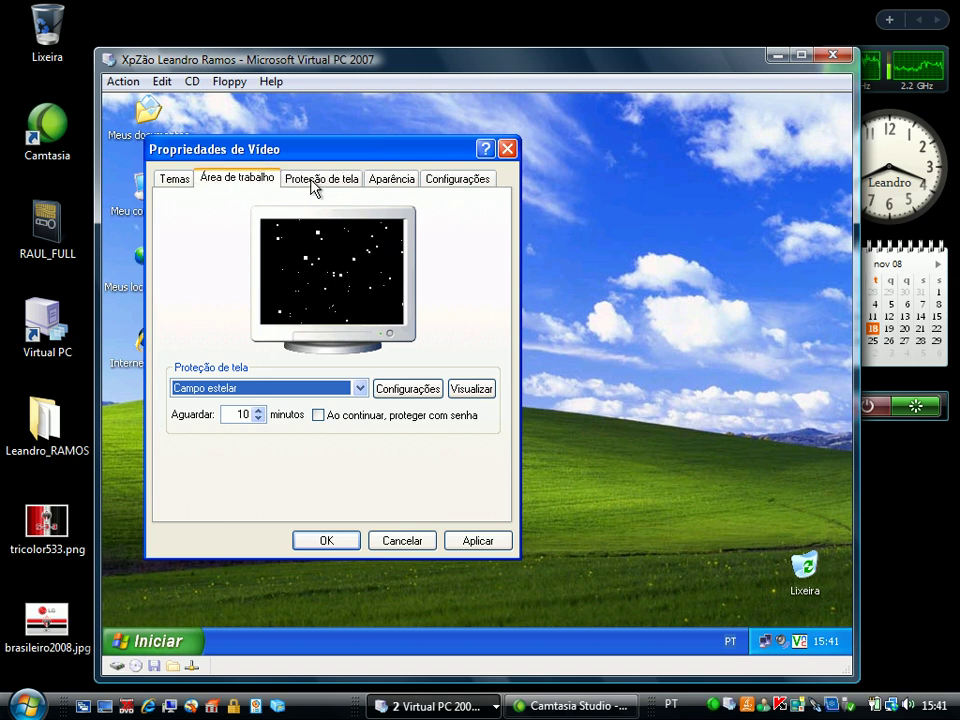
{"action": "left_click", "coordinate": [378, 182]}
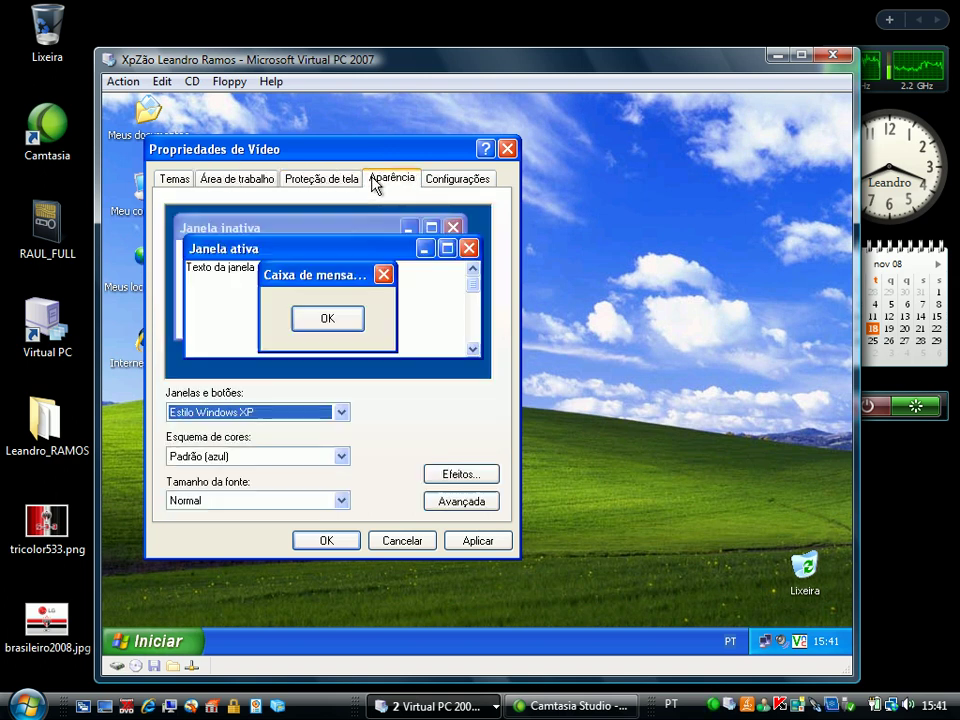
{"action": "left_click", "coordinate": [229, 458]}
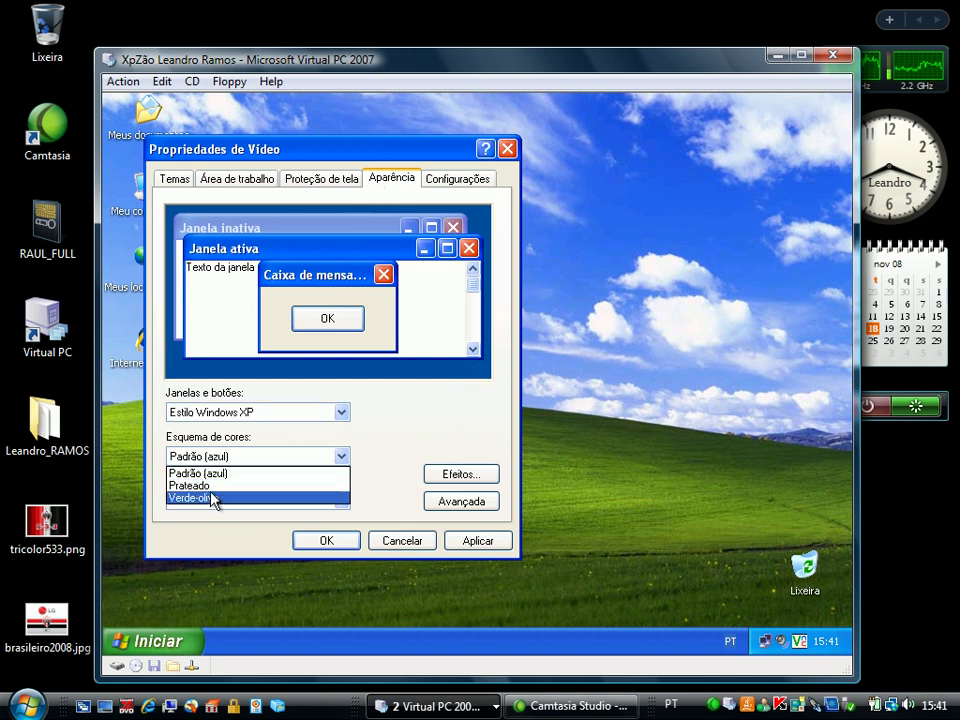
{"action": "left_click", "coordinate": [213, 497]}
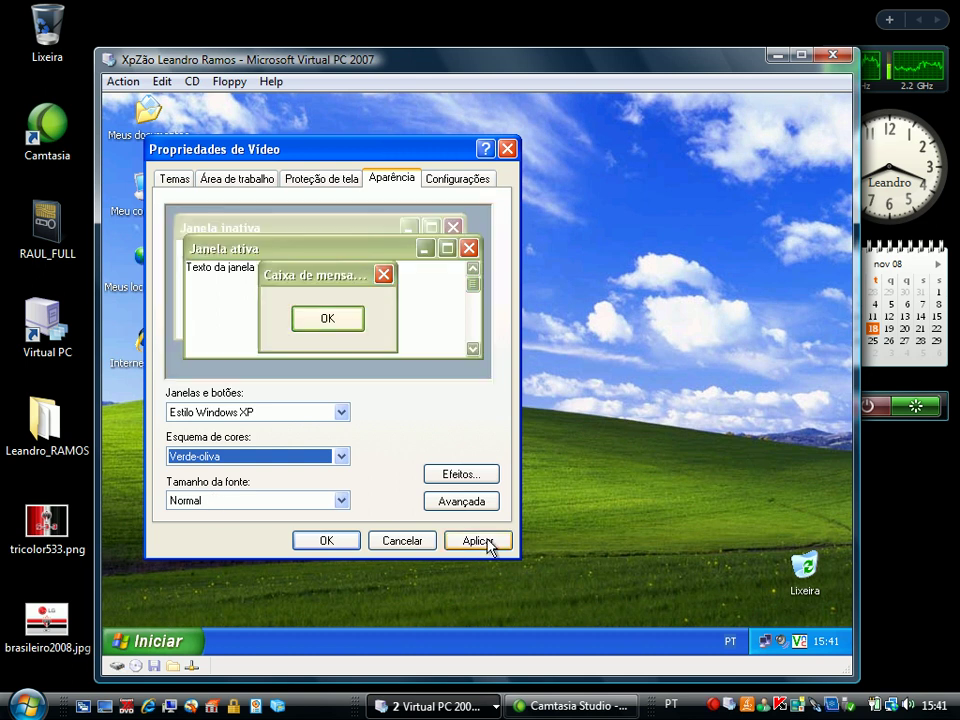
{"action": "left_click", "coordinate": [478, 540]}
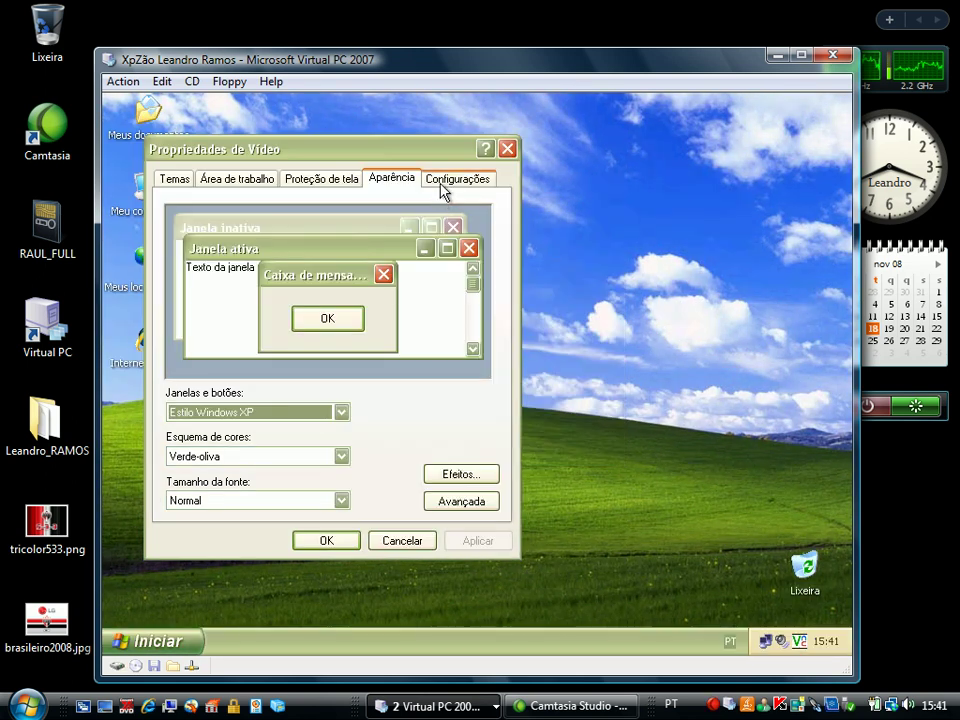
{"action": "left_click", "coordinate": [443, 188]}
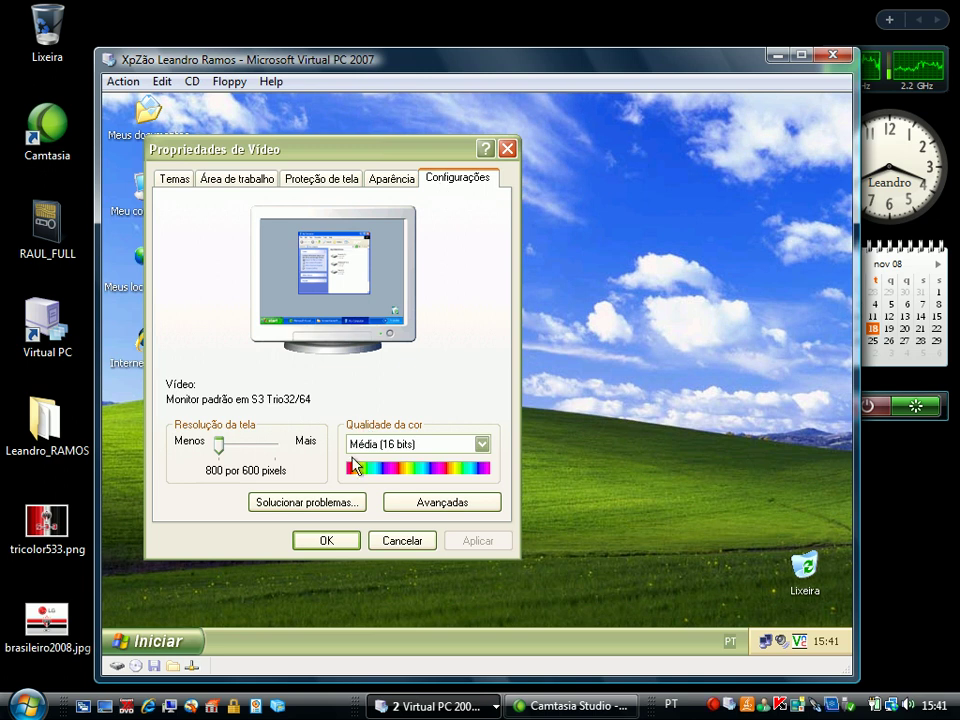
{"action": "left_click", "coordinate": [345, 540]}
Create a new text document on the desktop named Instruções
{"action": "right_click", "coordinate": [250, 410]}
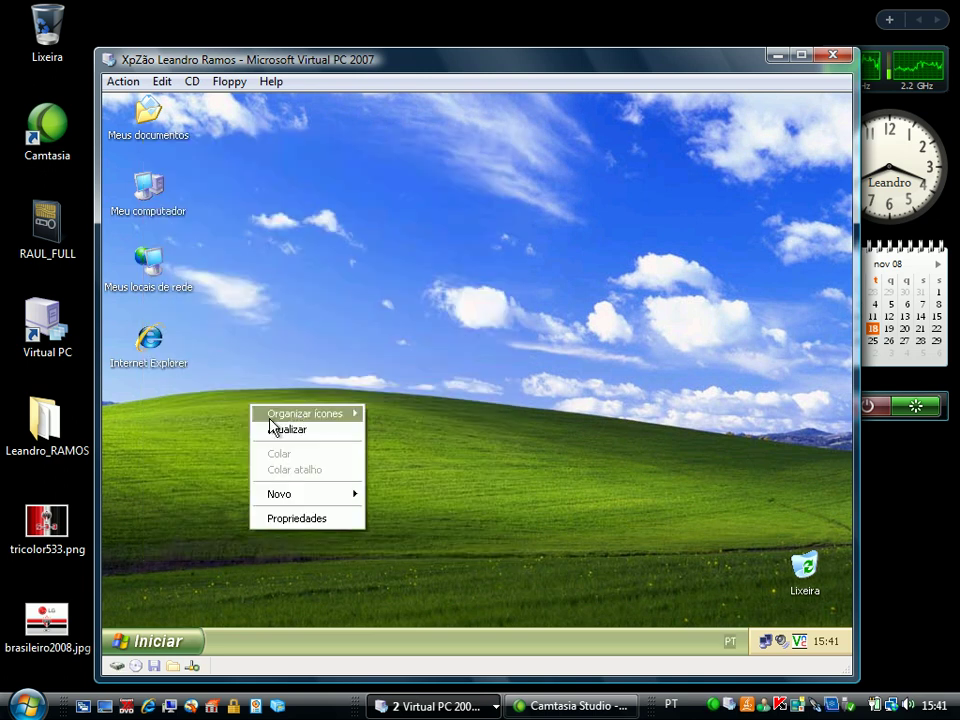
{"action": "mouse_move", "coordinate": [303, 505]}
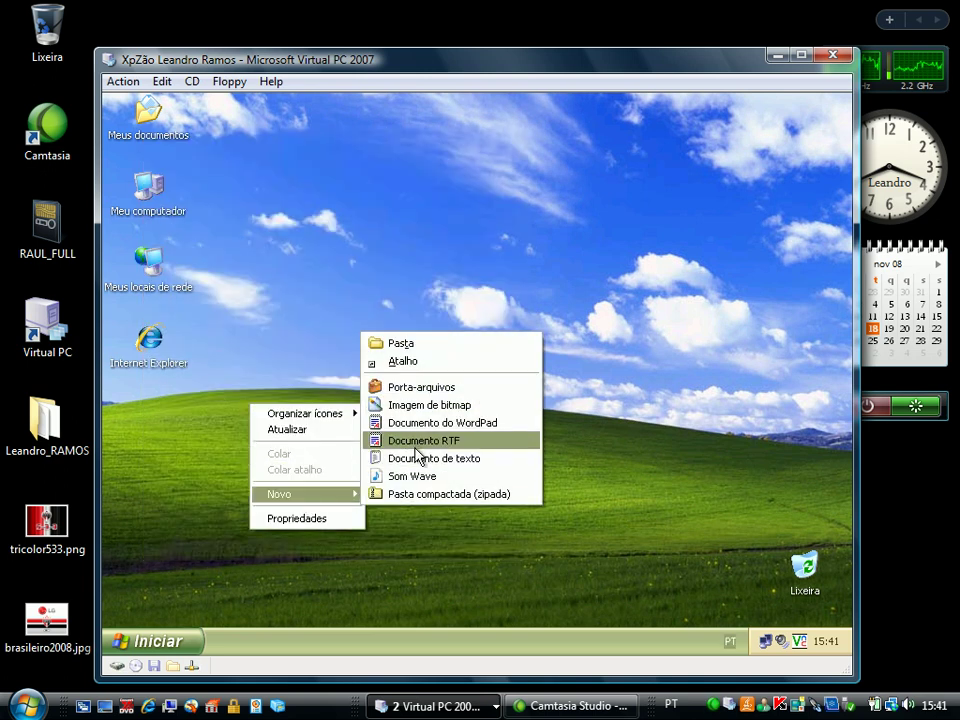
{"action": "left_click", "coordinate": [416, 458]}
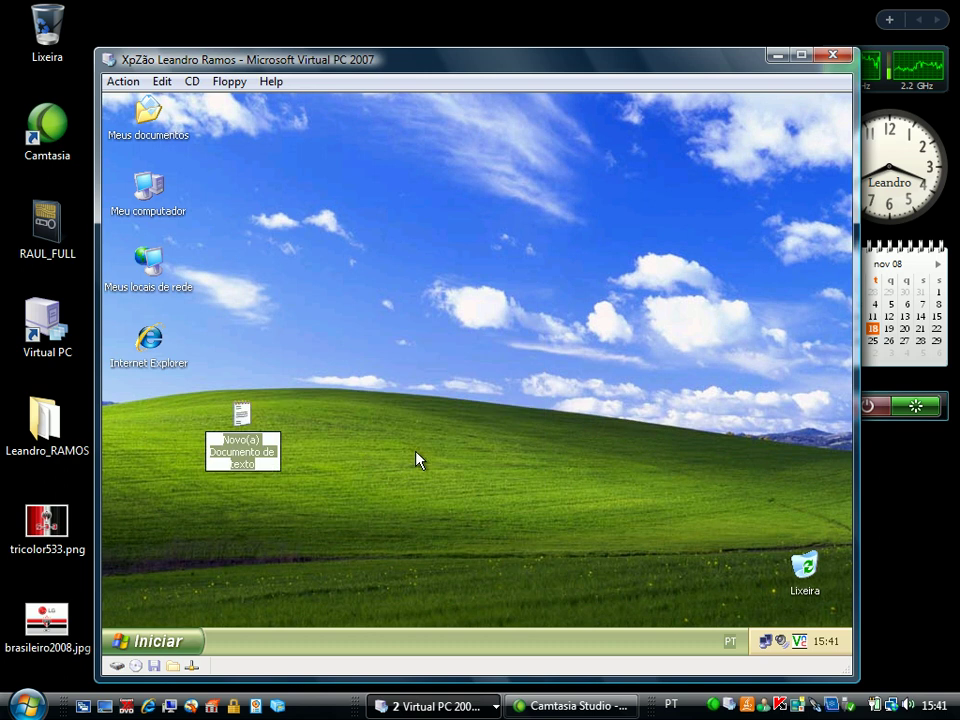
{"action": "type", "text": "In"}
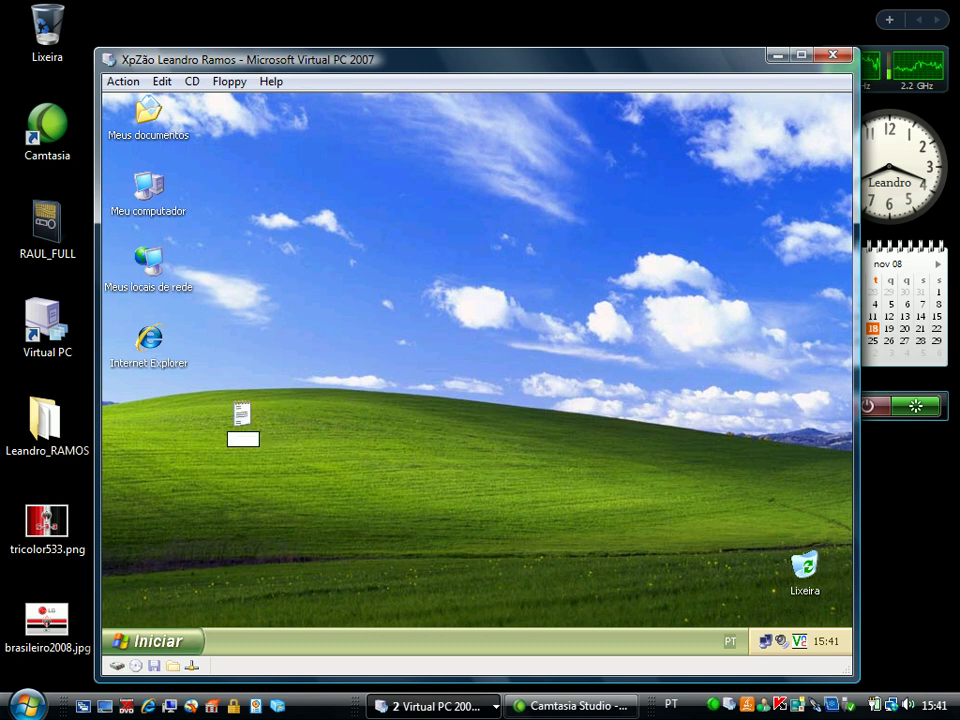
{"action": "type", "text": "afael"}
{"action": "key", "text": "BackSpace"}
{"action": "key", "text": "BackSpace"}
{"action": "key", "text": "BackSpace"}
{"action": "key", "text": "BackSpace"}
{"action": "key", "text": "BackSpace"}
{"action": "type", "text": "ef"}
{"action": "key", "text": "BackSpace"}
{"action": "key", "text": "BackSpace"}
{"action": "key", "text": "BackSpace"}
{"action": "type", "text": "Instruções"}
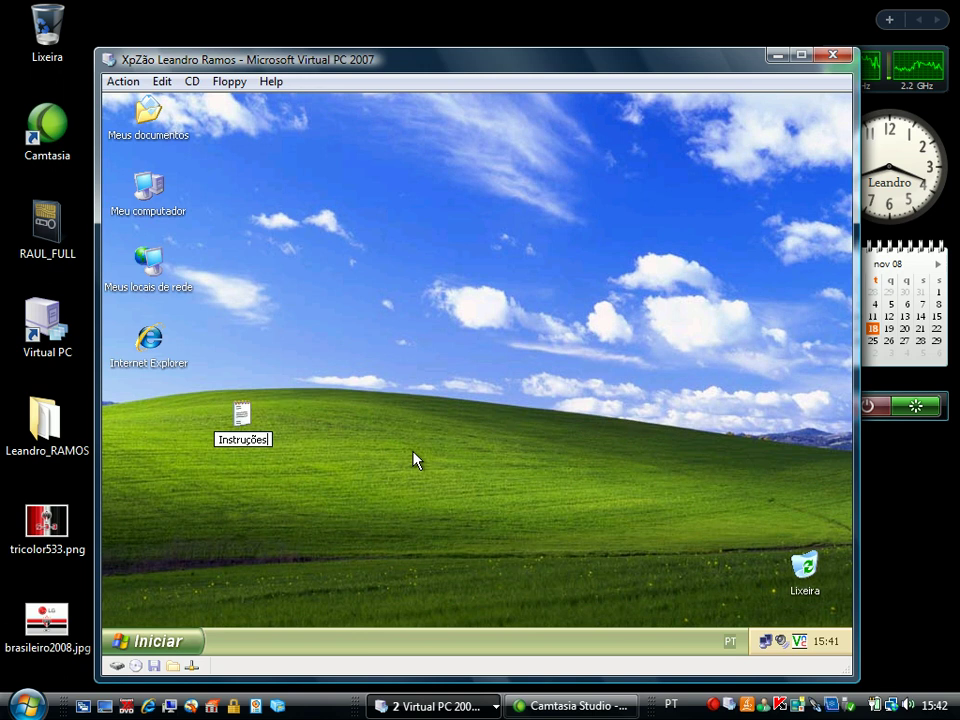
{"action": "key", "text": "Return"}
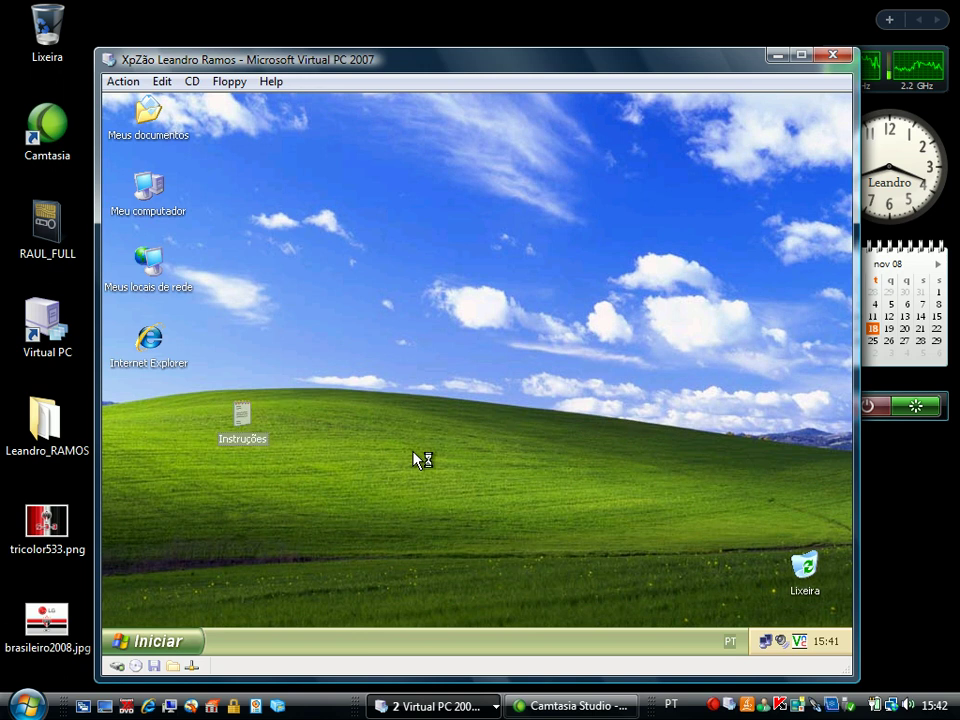
Type some text into Instruções, save it, and move its icon below Internet Explorer
{"action": "type", "text": "kcbaskxbaskbxask"}
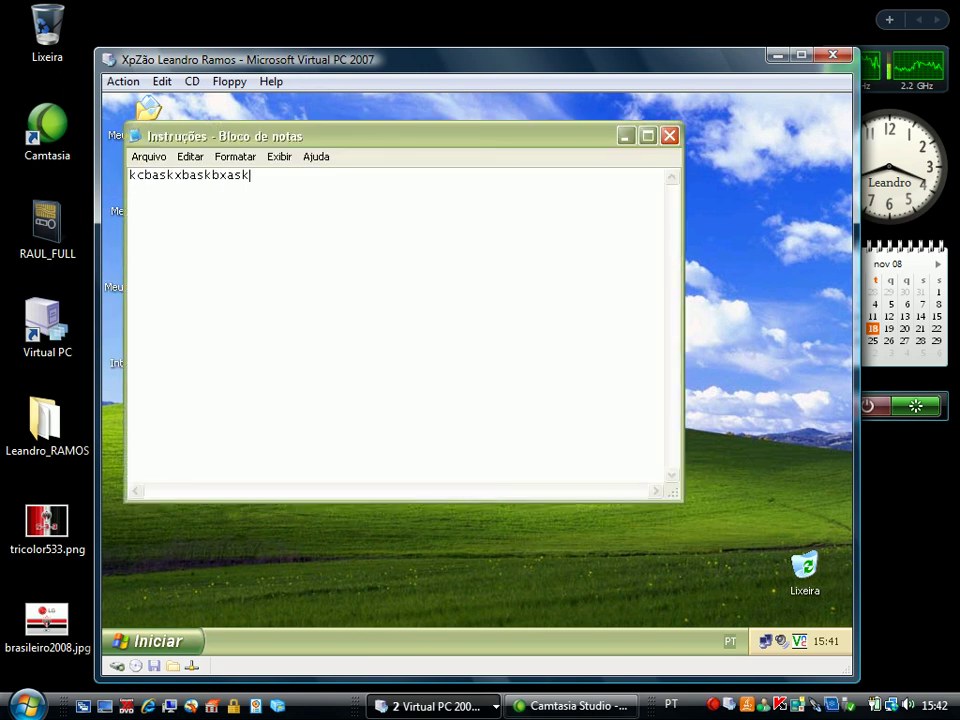
{"action": "left_click", "coordinate": [669, 135]}
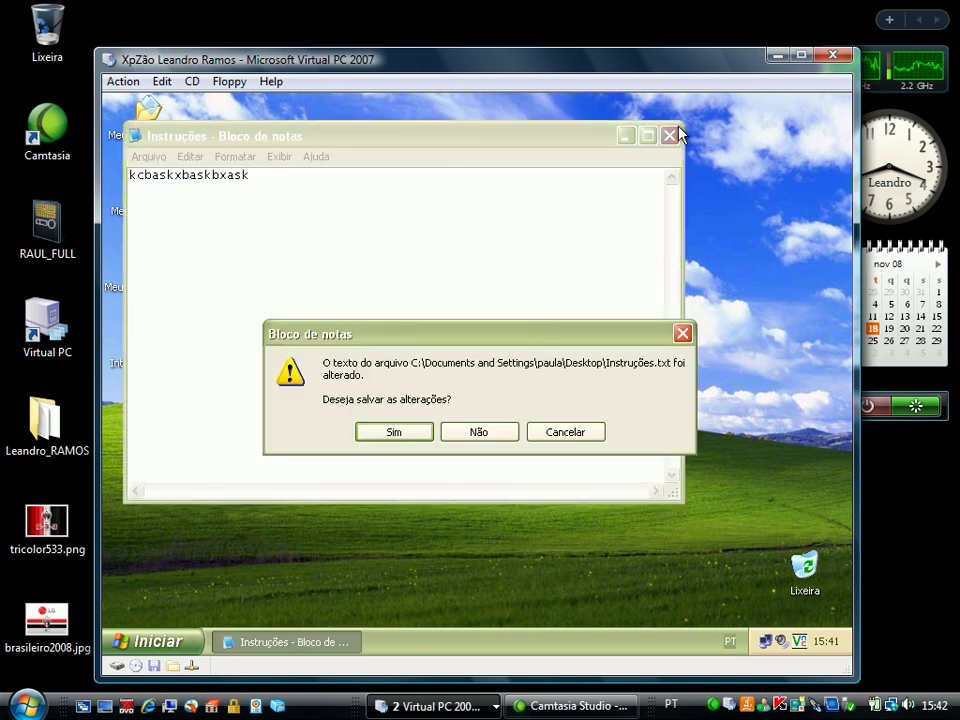
{"action": "left_click", "coordinate": [413, 433]}
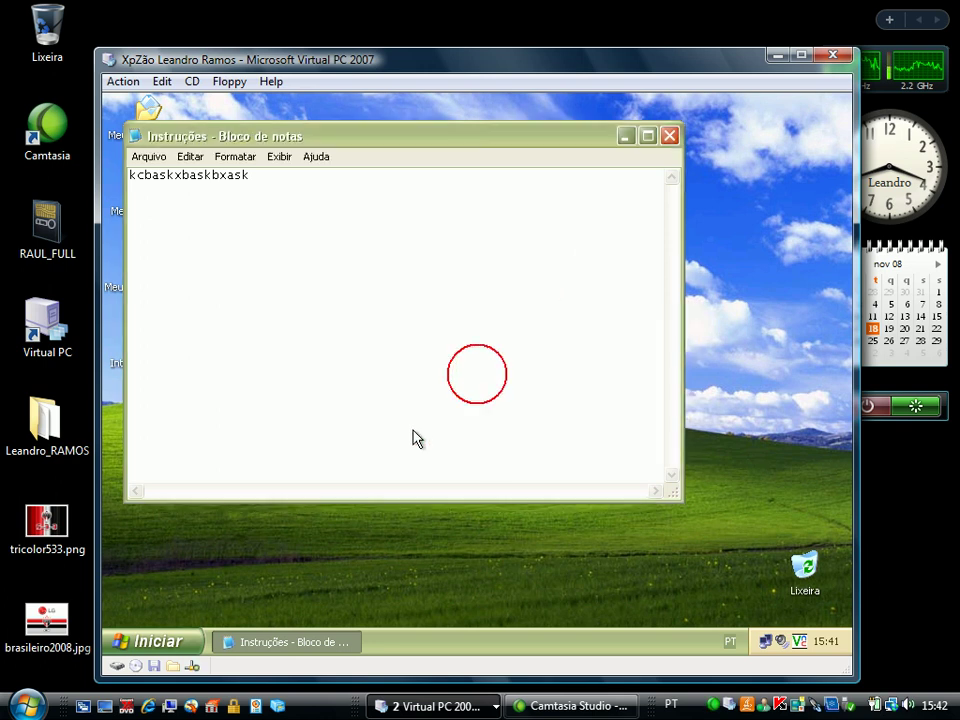
{"action": "left_click_drag", "start_coordinate": [247, 420], "coordinate": [153, 420]}
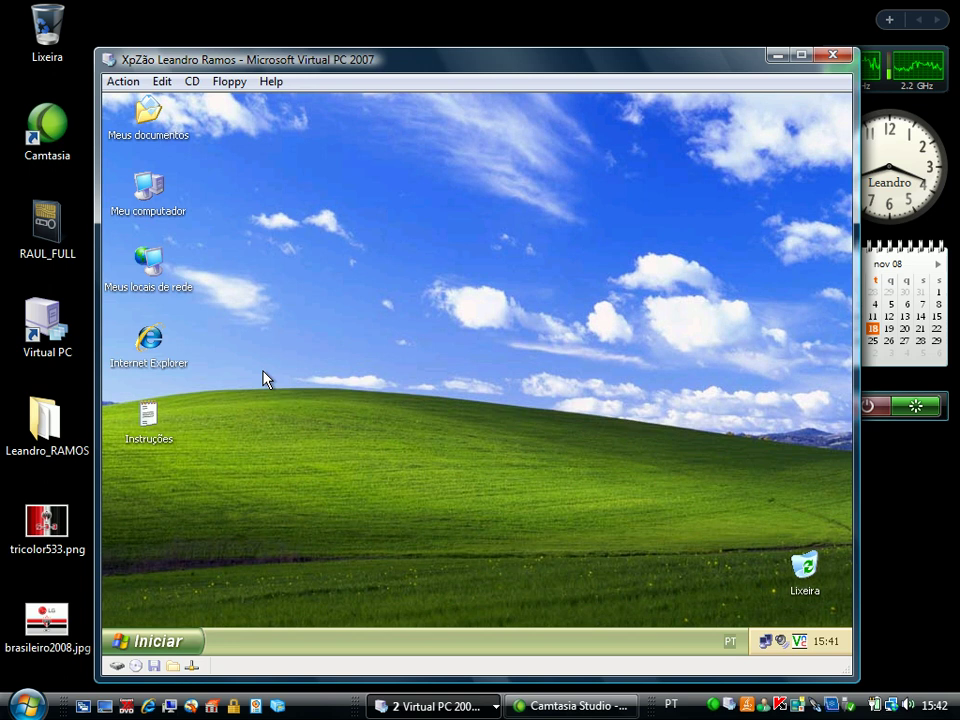
{"action": "left_click", "coordinate": [165, 641]}
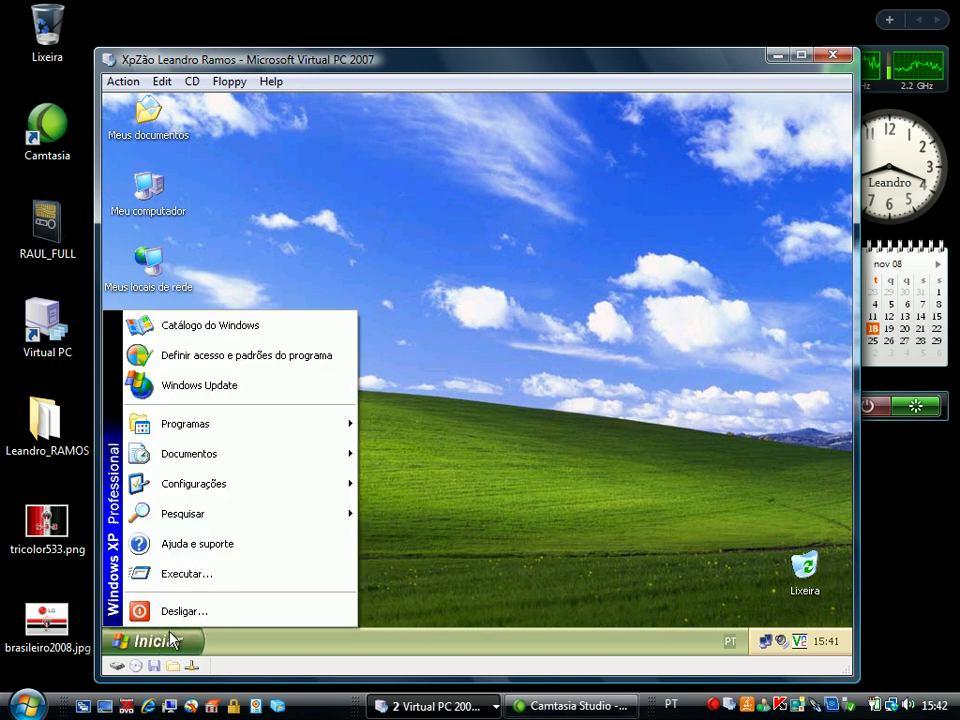
{"action": "left_click", "coordinate": [186, 614]}
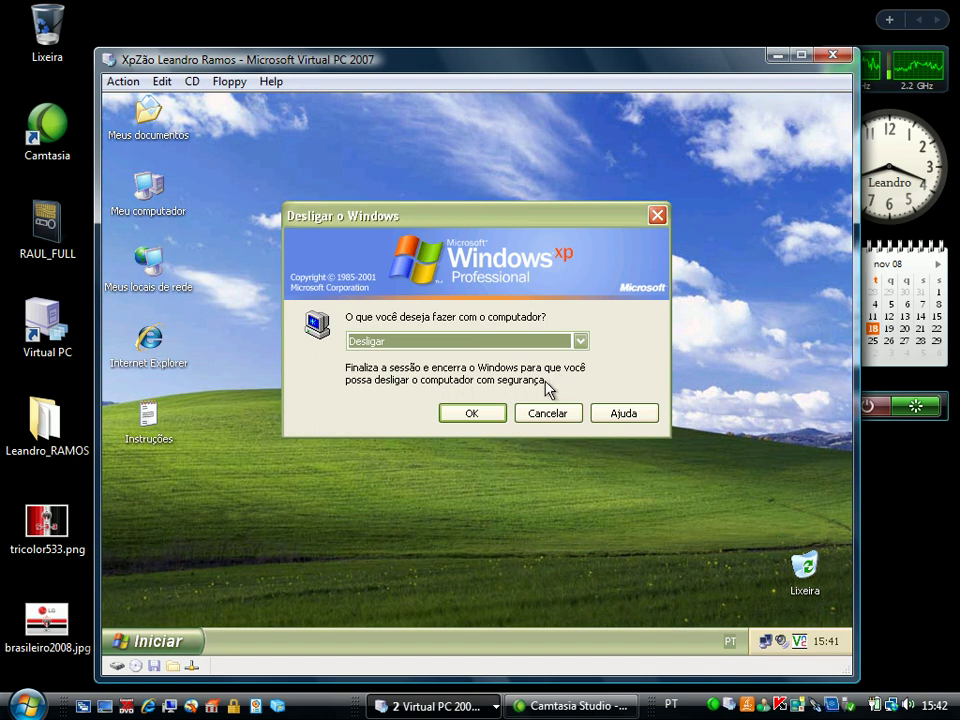
{"action": "left_click", "coordinate": [546, 415]}
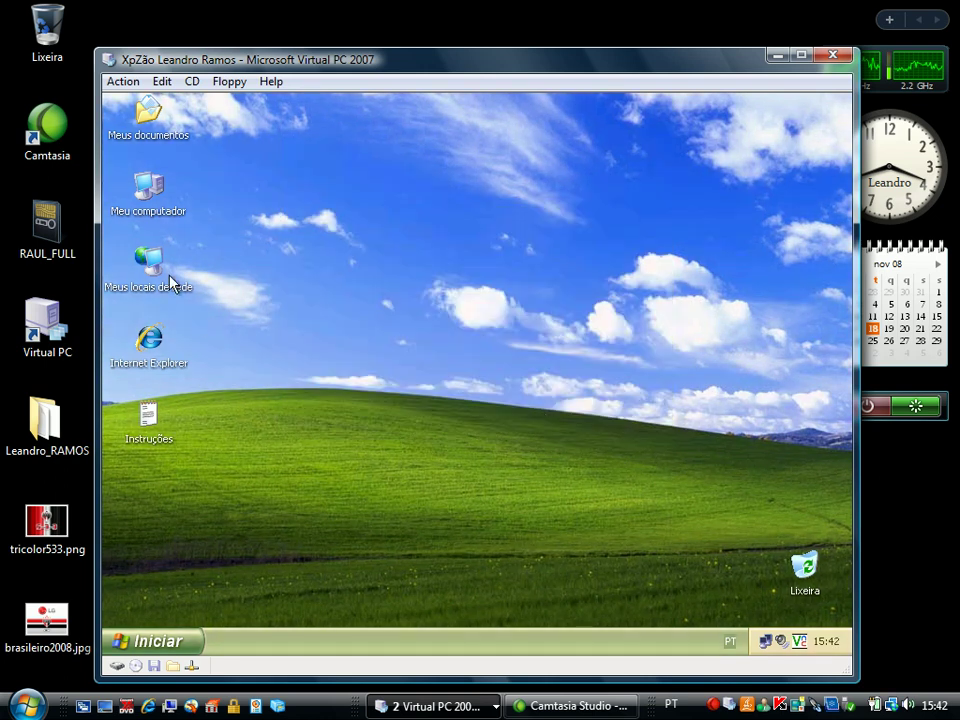
{"action": "right_click", "coordinate": [145, 213]}
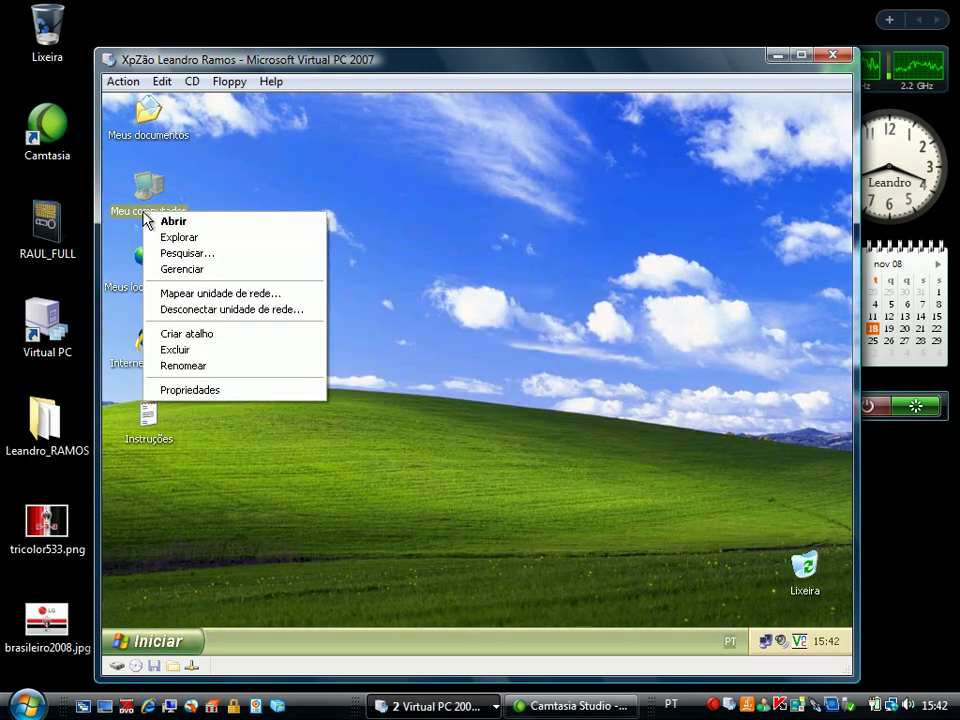
{"action": "left_click", "coordinate": [186, 390]}
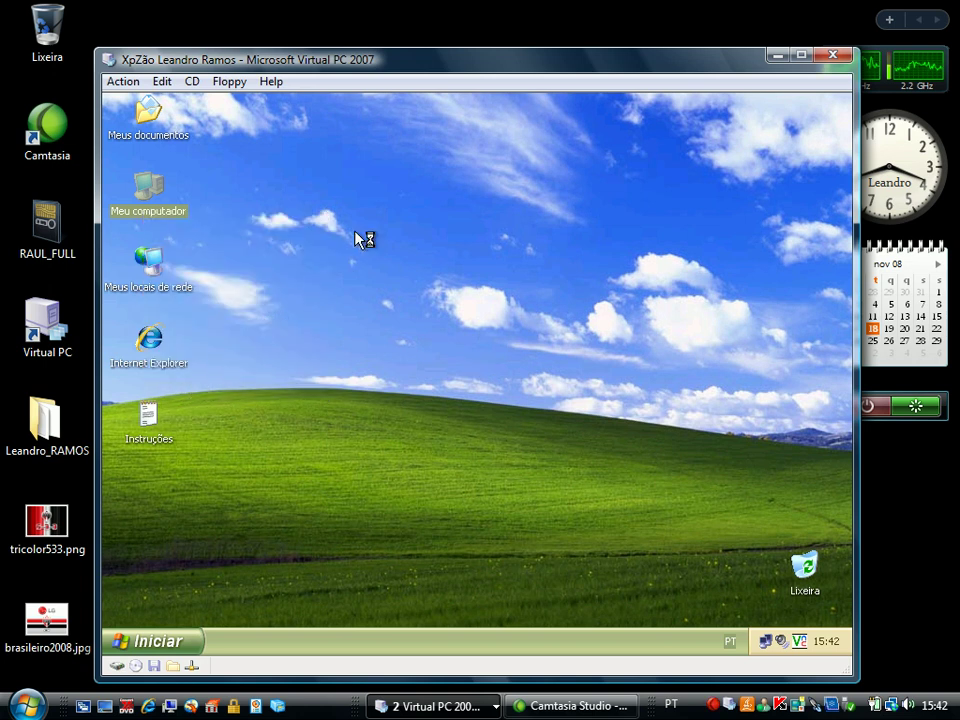
{"action": "left_click", "coordinate": [347, 172]}
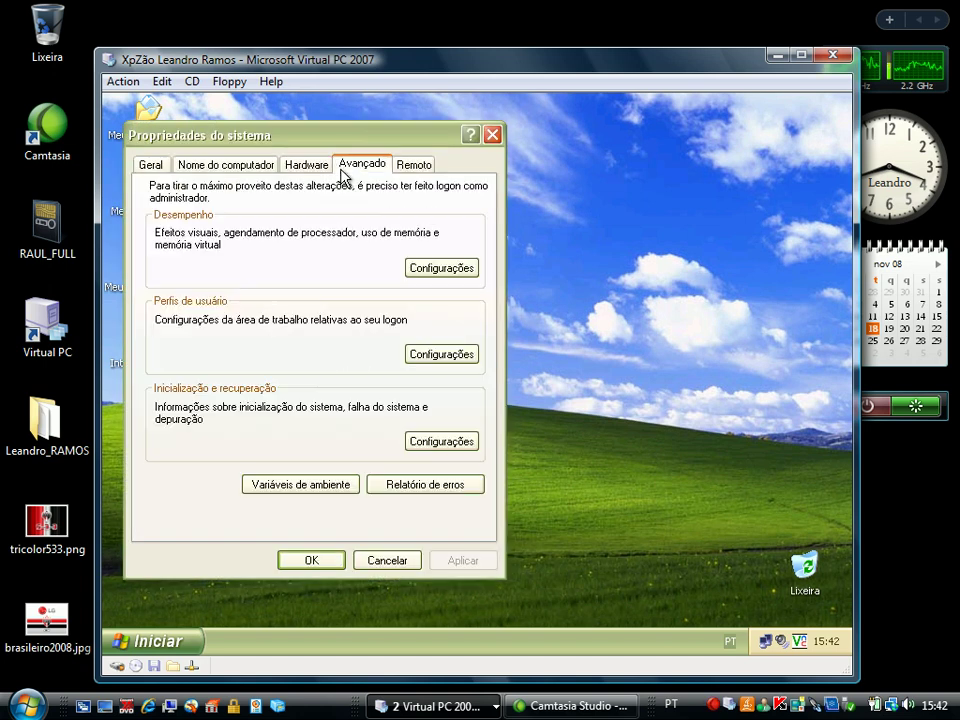
{"action": "left_click", "coordinate": [421, 353]}
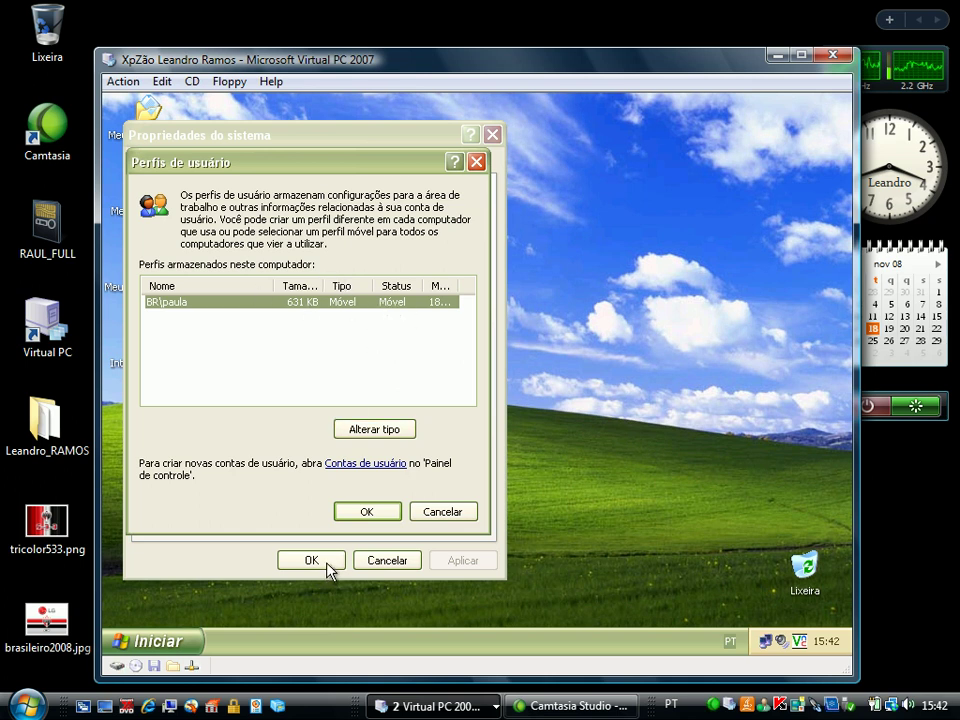
{"action": "left_click", "coordinate": [366, 512]}
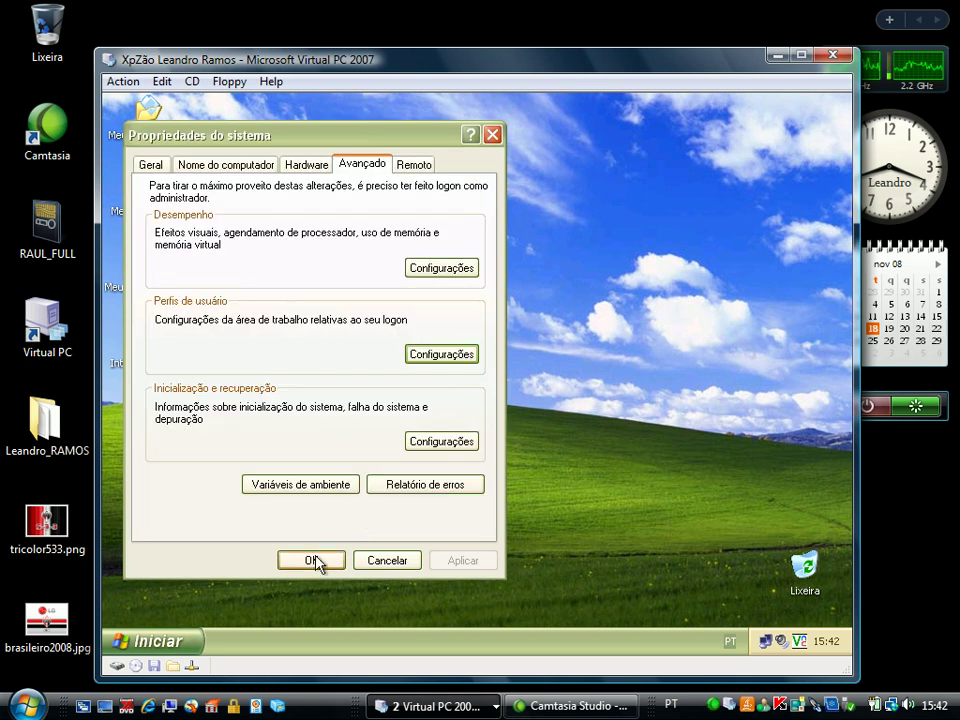
{"action": "left_click", "coordinate": [317, 561]}
Log the user off the XP guest with Fazer logoff and minimise the XP VM window
{"action": "left_click", "coordinate": [195, 641]}
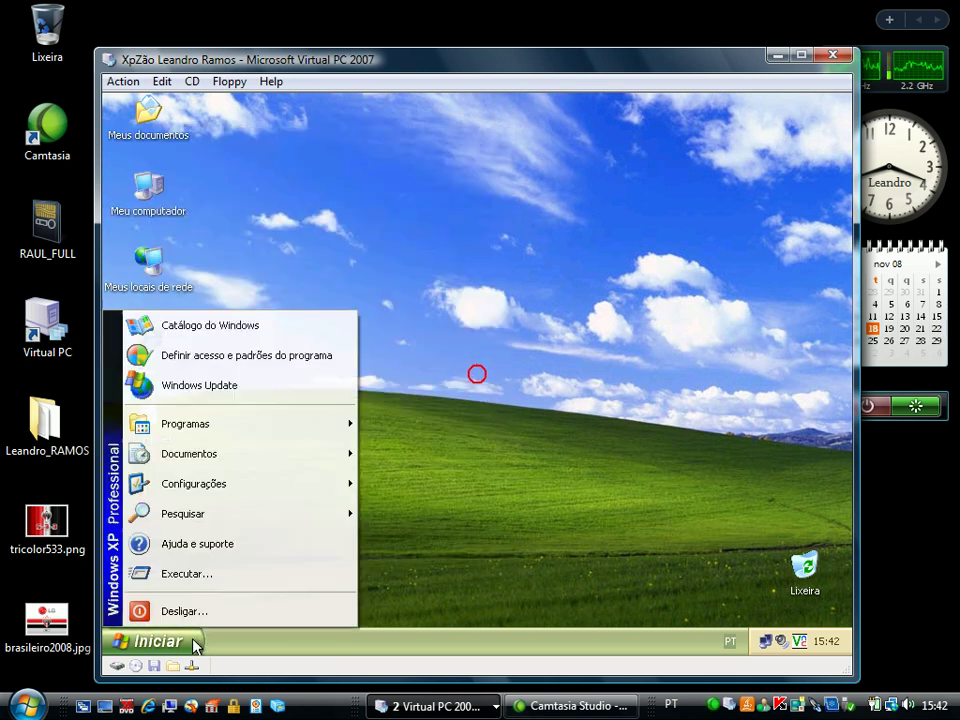
{"action": "left_click", "coordinate": [195, 645]}
{"action": "left_click", "coordinate": [195, 641]}
{"action": "left_click", "coordinate": [206, 618]}
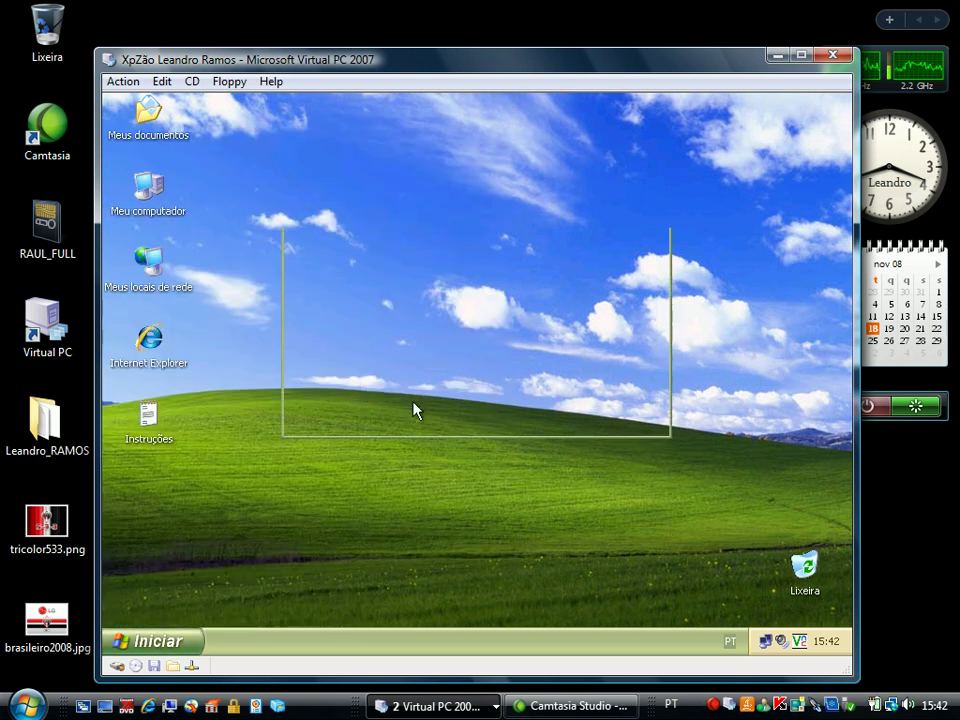
{"action": "left_click", "coordinate": [456, 345]}
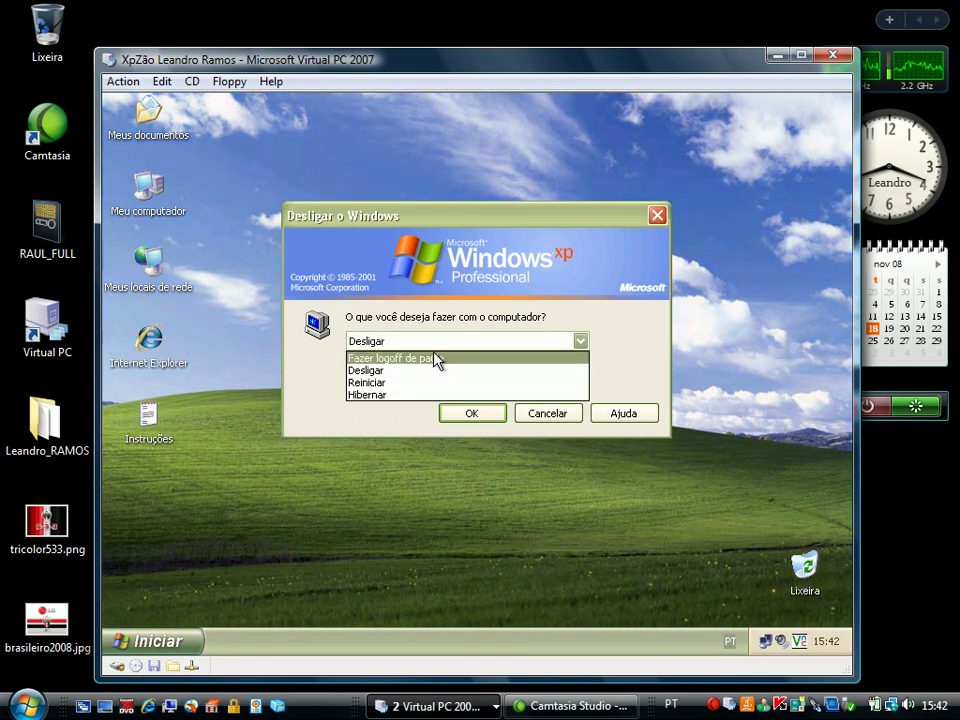
{"action": "left_click", "coordinate": [433, 361]}
{"action": "left_click", "coordinate": [471, 413]}
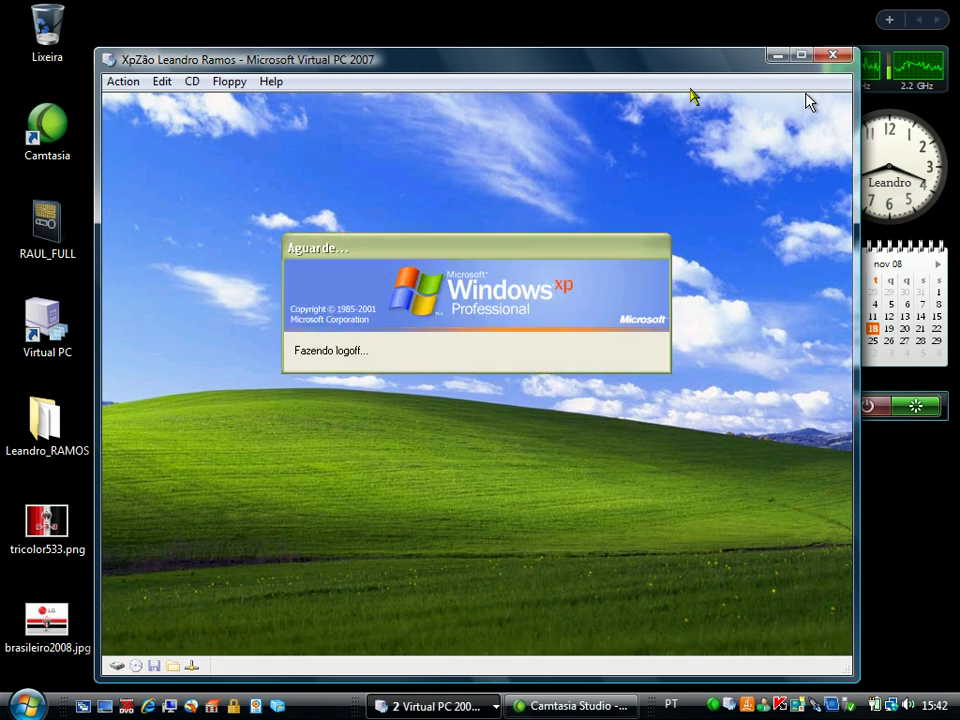
{"action": "left_click", "coordinate": [773, 56]}
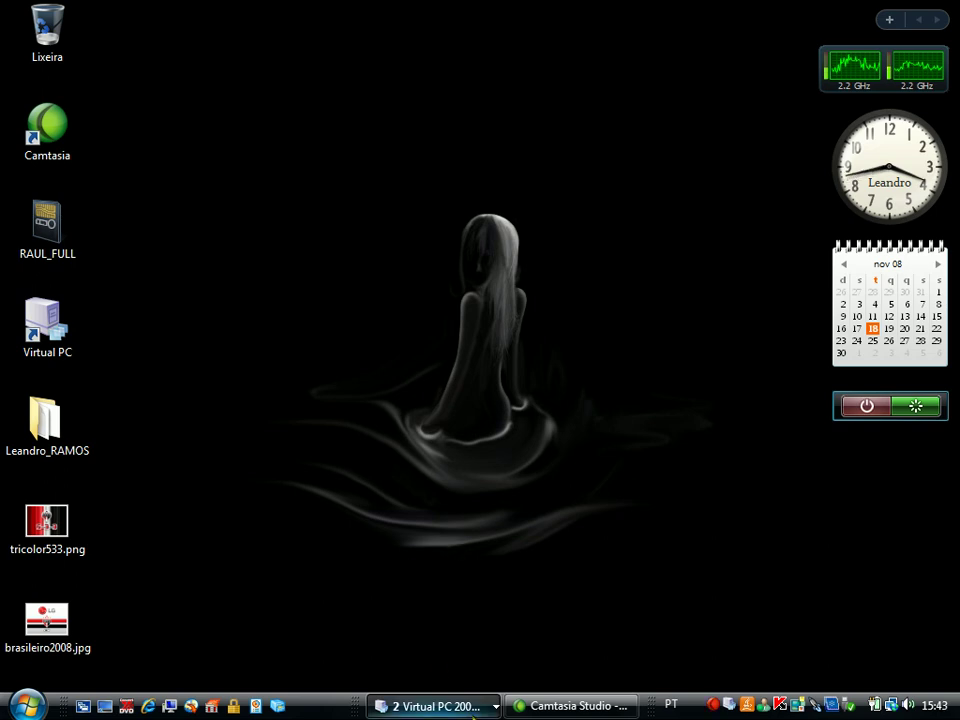
Switch to the Server 2003 VM and bring back the pf_empresa folder window
{"action": "left_click", "coordinate": [450, 708]}
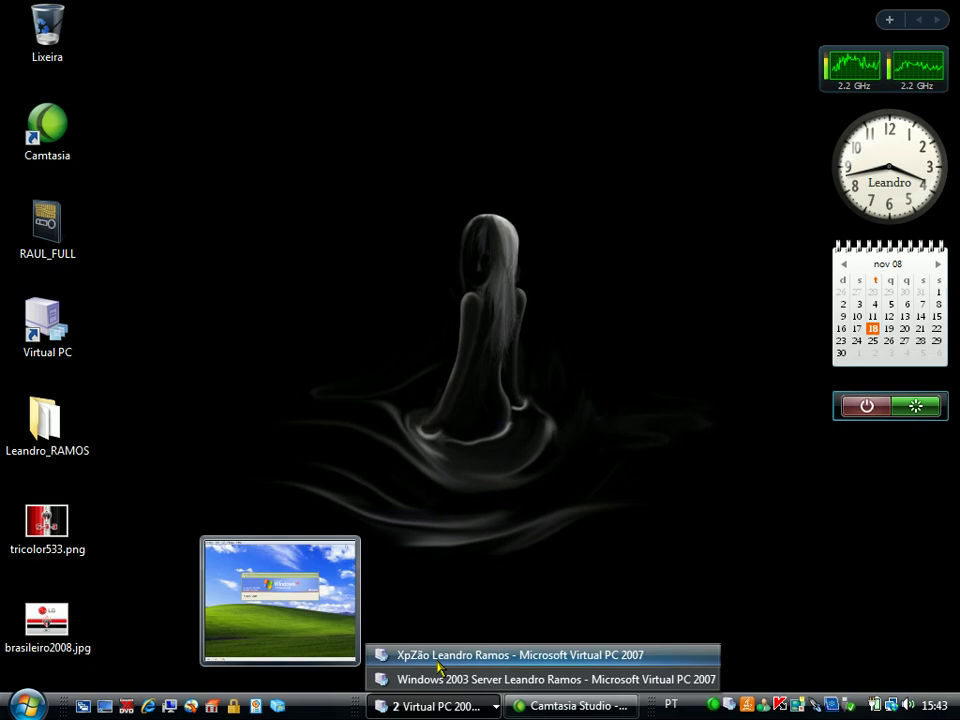
{"action": "left_click", "coordinate": [434, 680]}
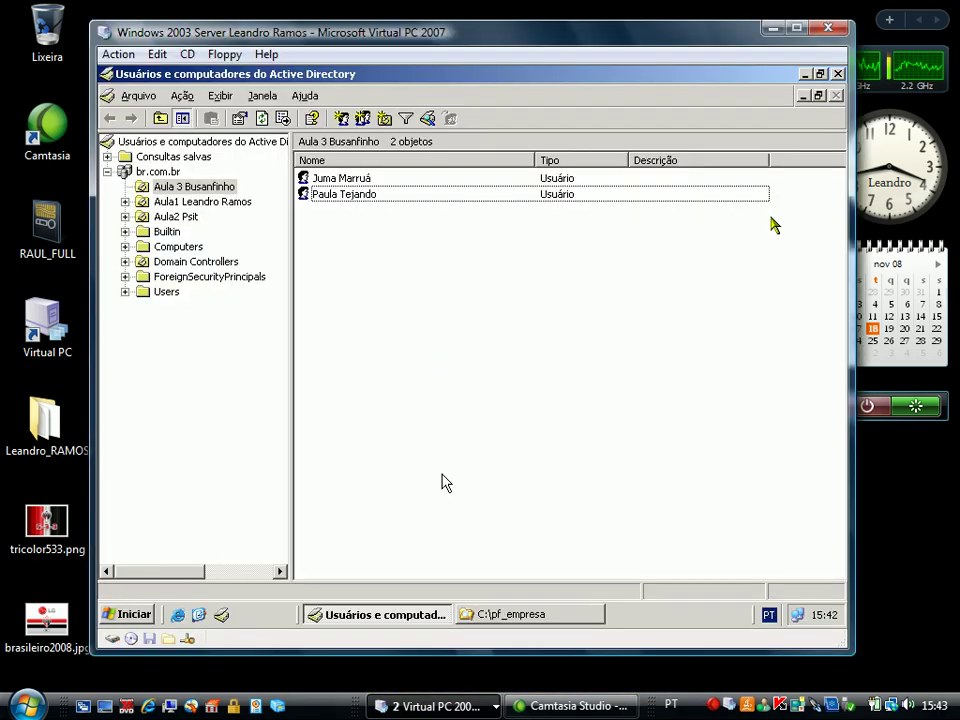
{"action": "left_click", "coordinate": [472, 347]}
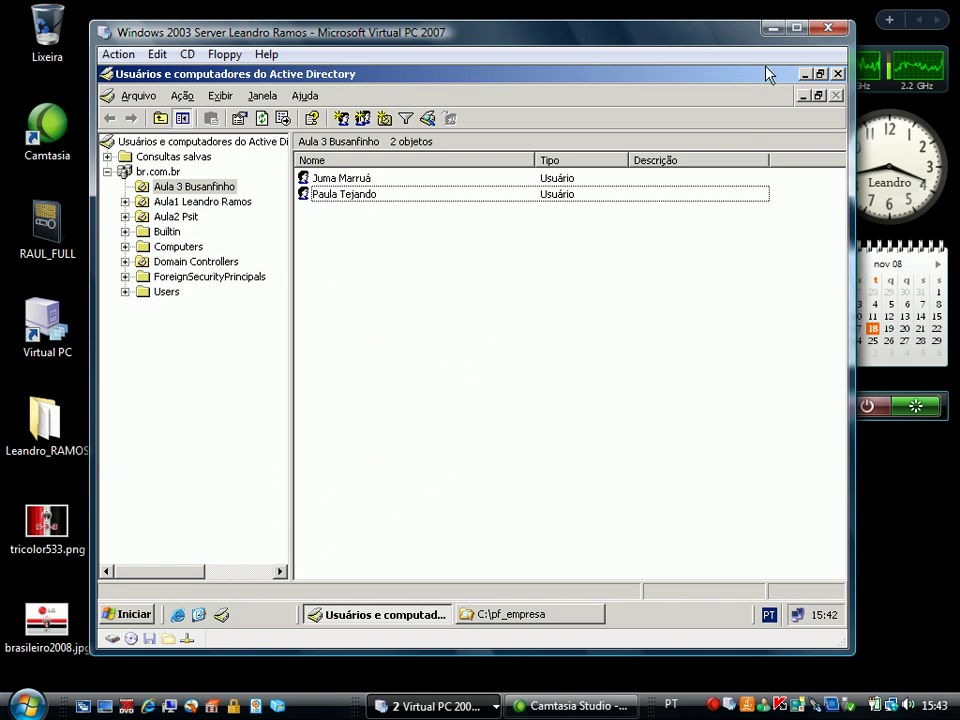
{"action": "left_click", "coordinate": [805, 74]}
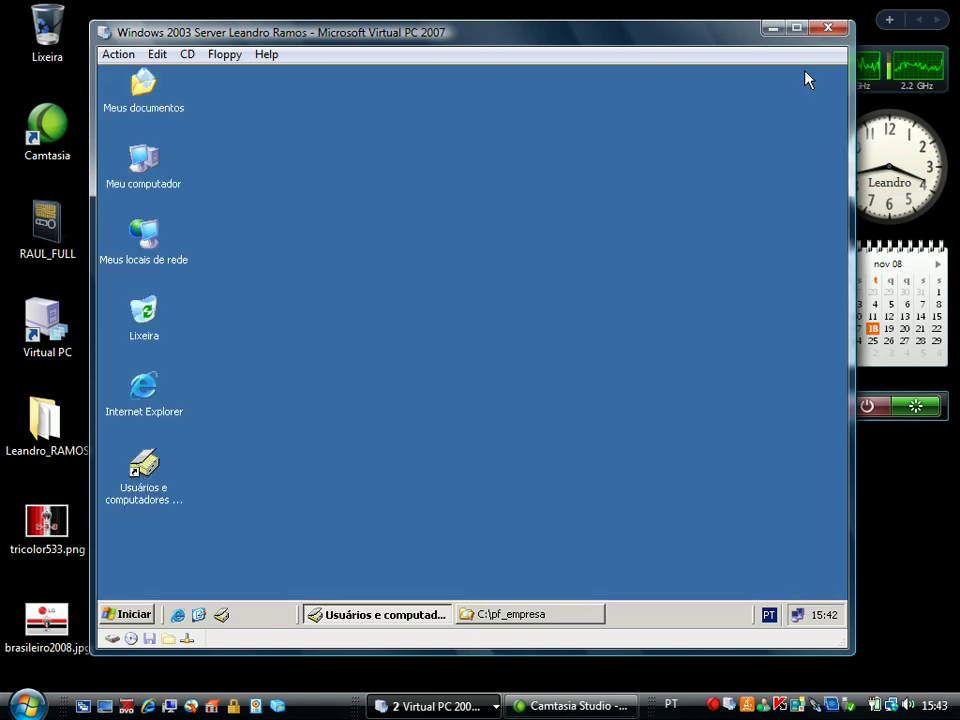
{"action": "left_click", "coordinate": [482, 618]}
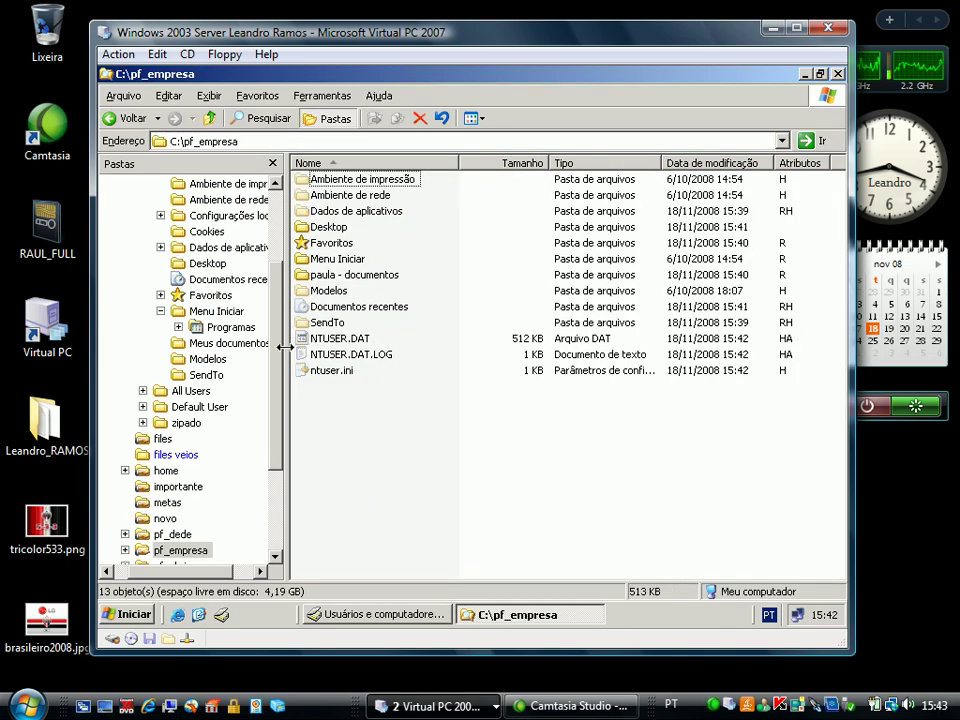
Rename NTUSER.DAT to NTUSER.man and minimize the server VM window
{"action": "left_click", "coordinate": [341, 340]}
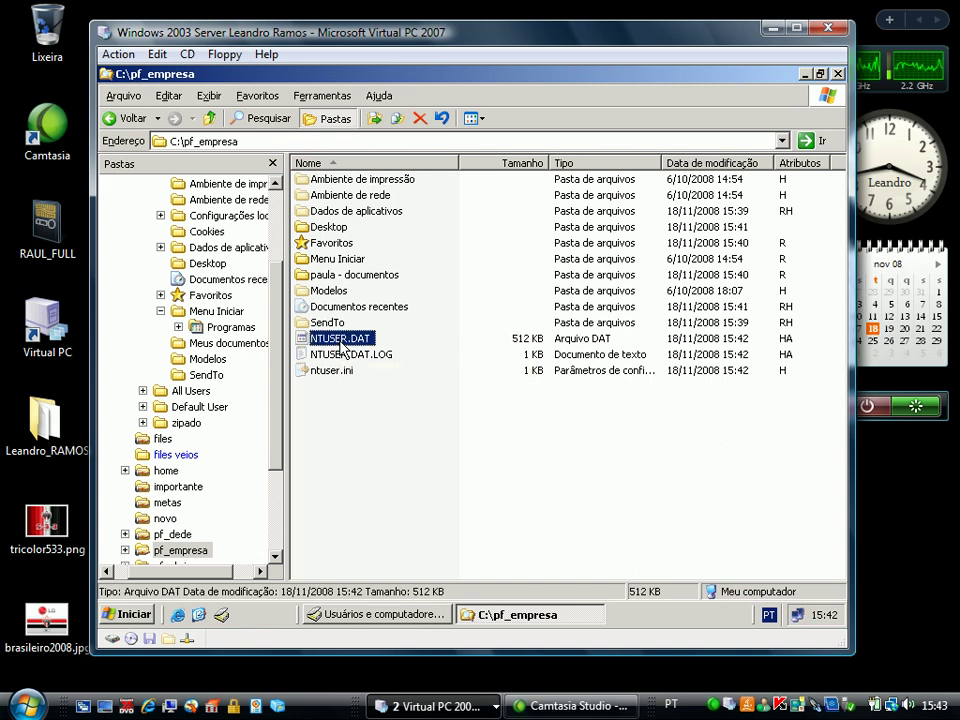
{"action": "left_click", "coordinate": [341, 341]}
{"action": "key", "text": "End"}
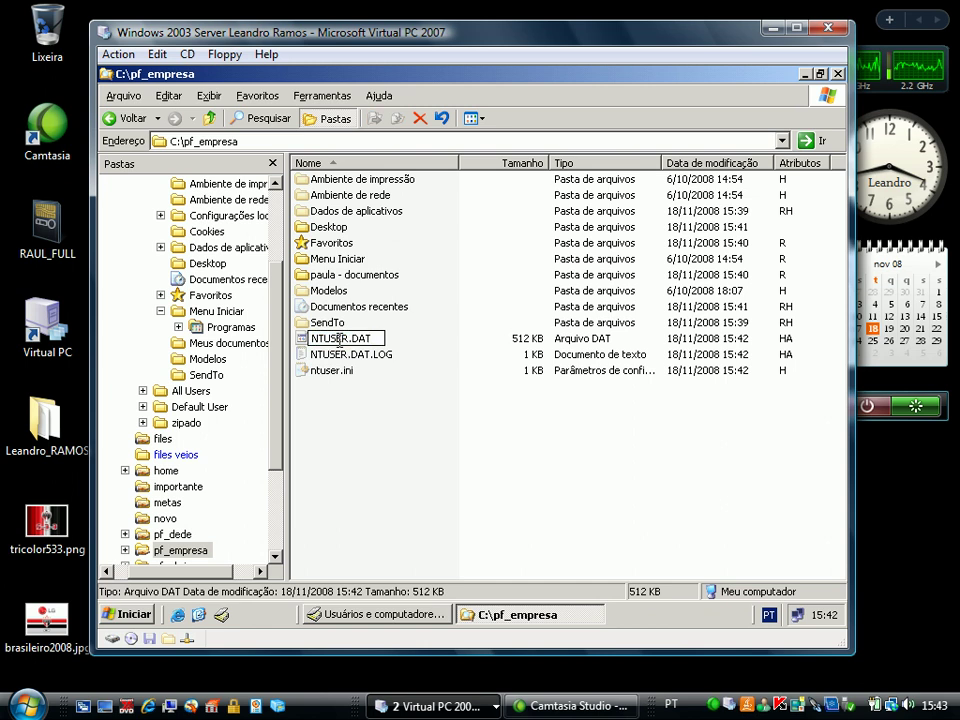
{"action": "key", "text": "BackSpace"}
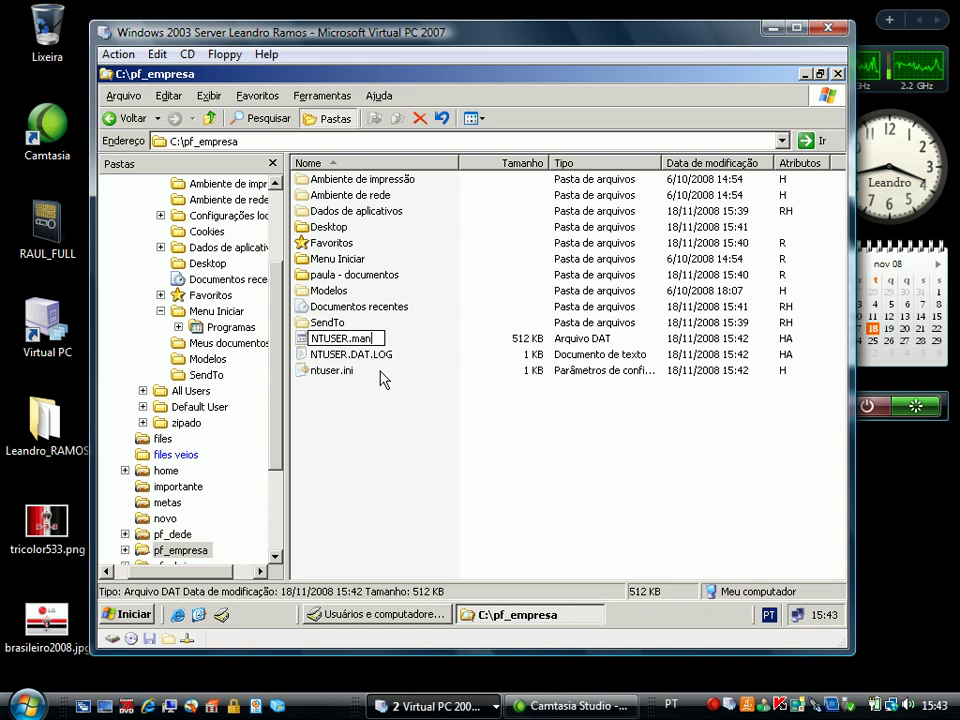
{"action": "key", "text": "Return"}
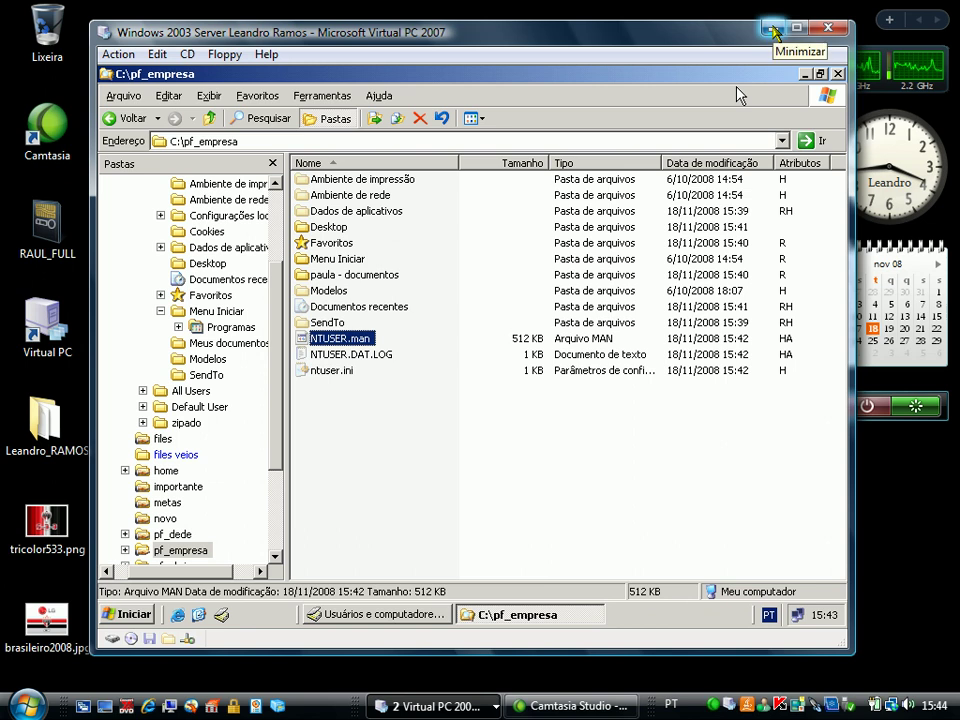
{"action": "left_click", "coordinate": [775, 29]}
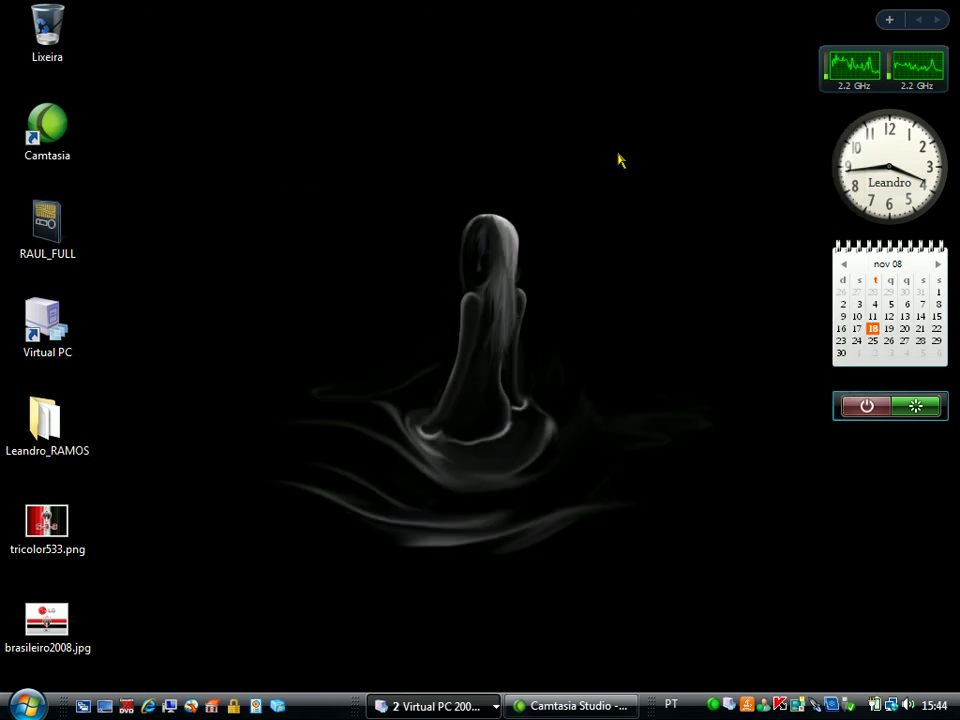
Restore the XP VM window and log back on as the mandatory-profile user
{"action": "left_click", "coordinate": [441, 704]}
{"action": "left_click", "coordinate": [450, 655]}
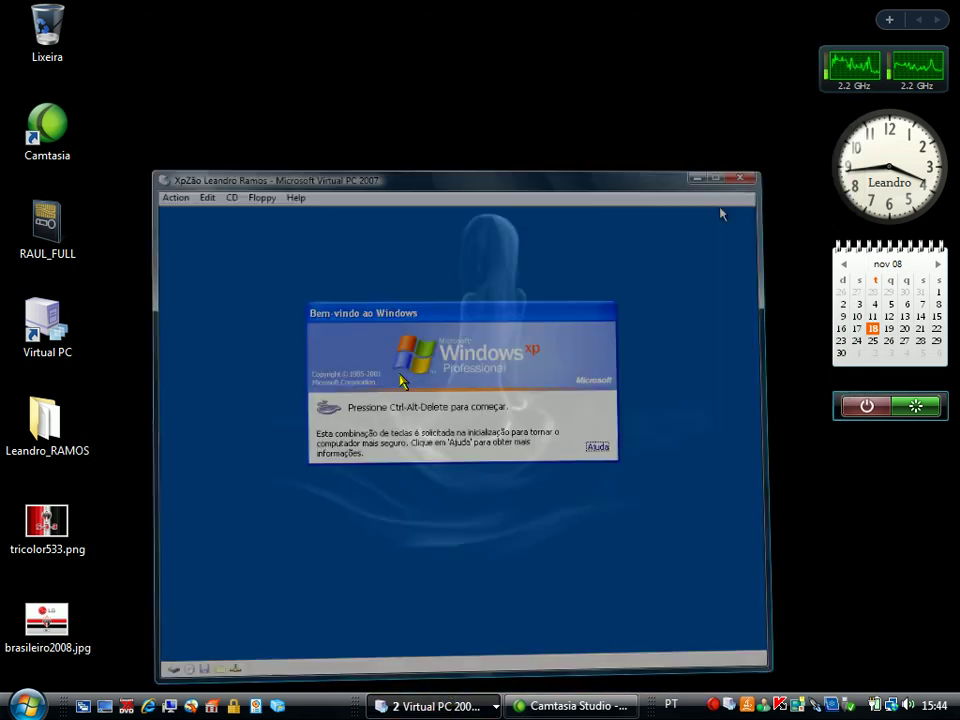
{"action": "key", "text": "alt+Delete"}
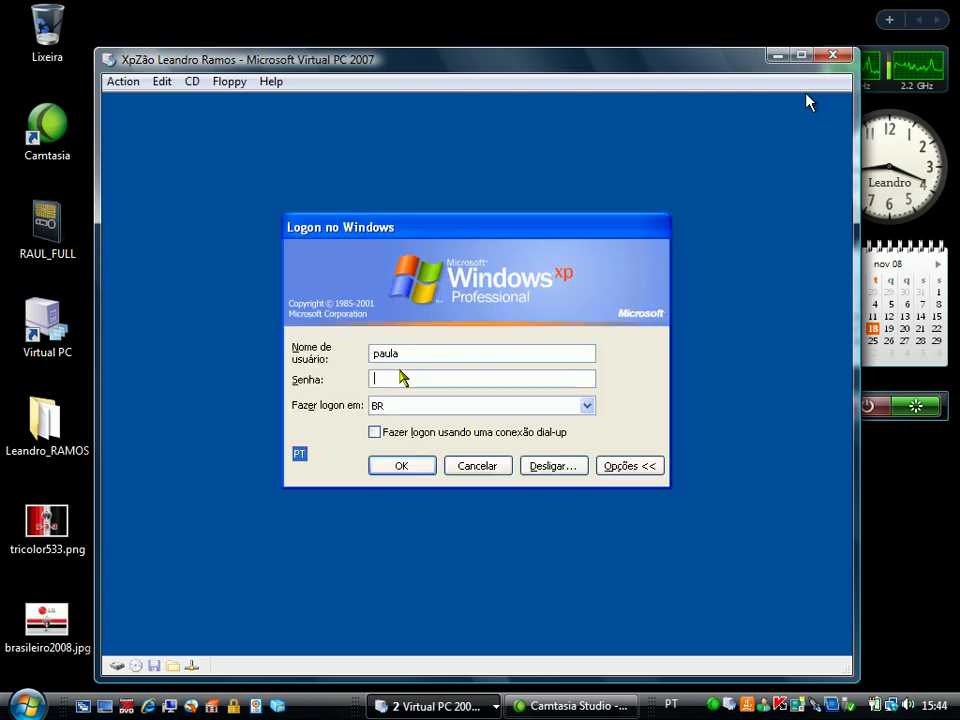
{"action": "key", "text": "Return"}
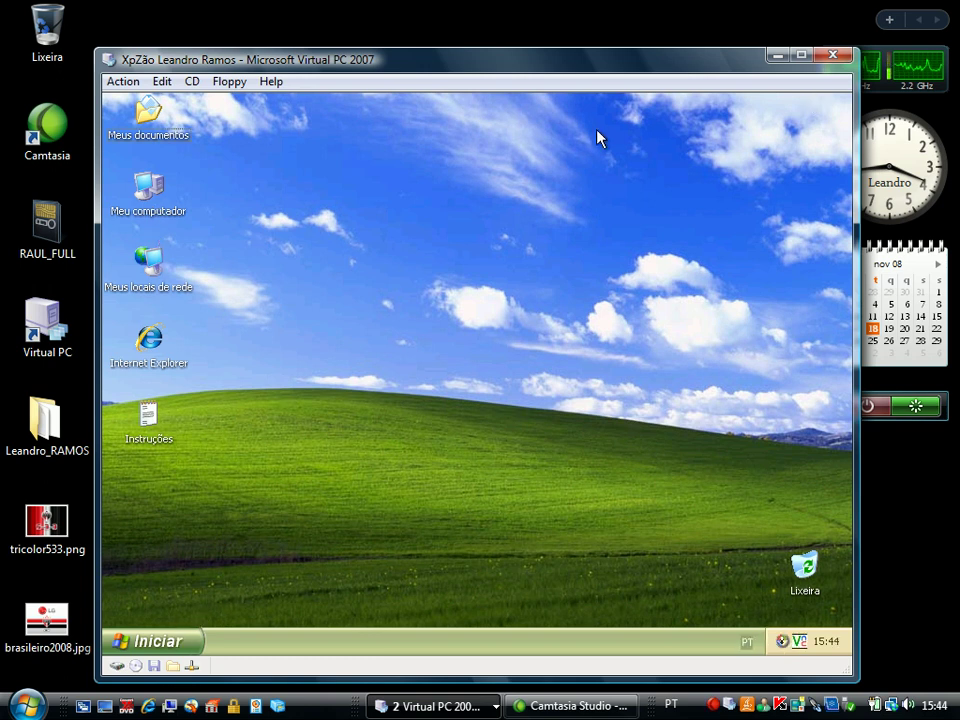
Confirm in User Profiles that the 716 KB domain profile is Obrigatório, then close System Properties
{"action": "right_click", "coordinate": [155, 195]}
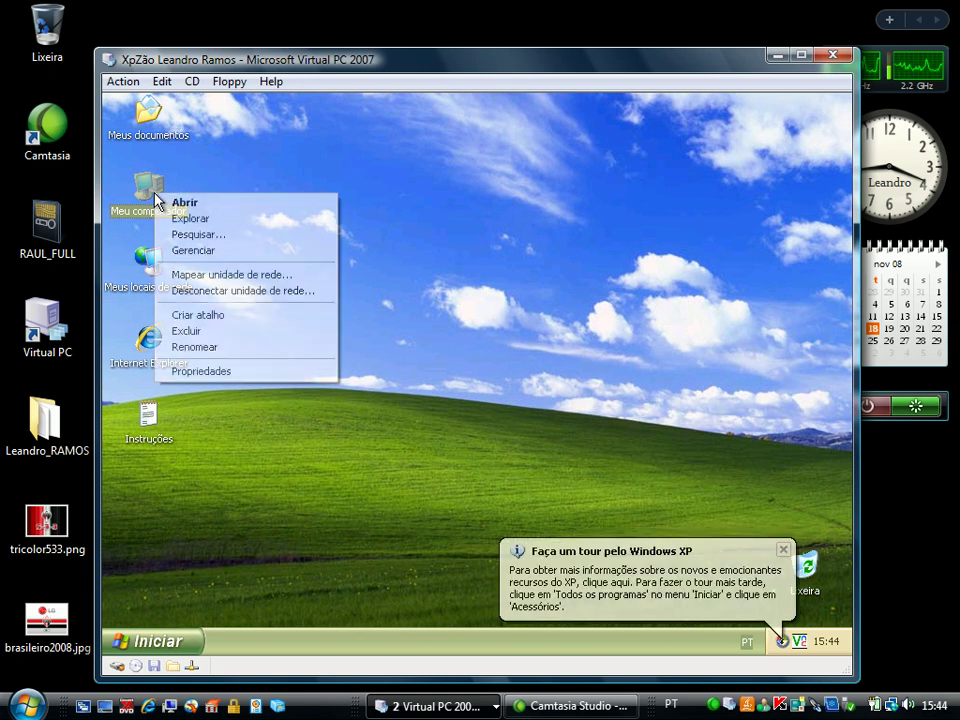
{"action": "left_click", "coordinate": [271, 372]}
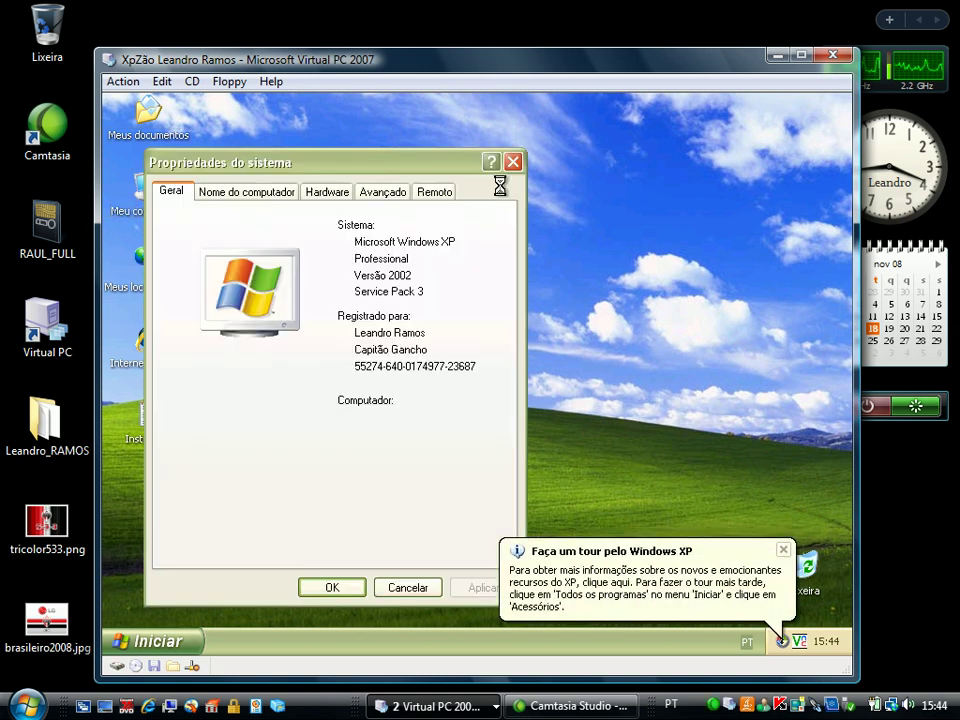
{"action": "left_click", "coordinate": [401, 198]}
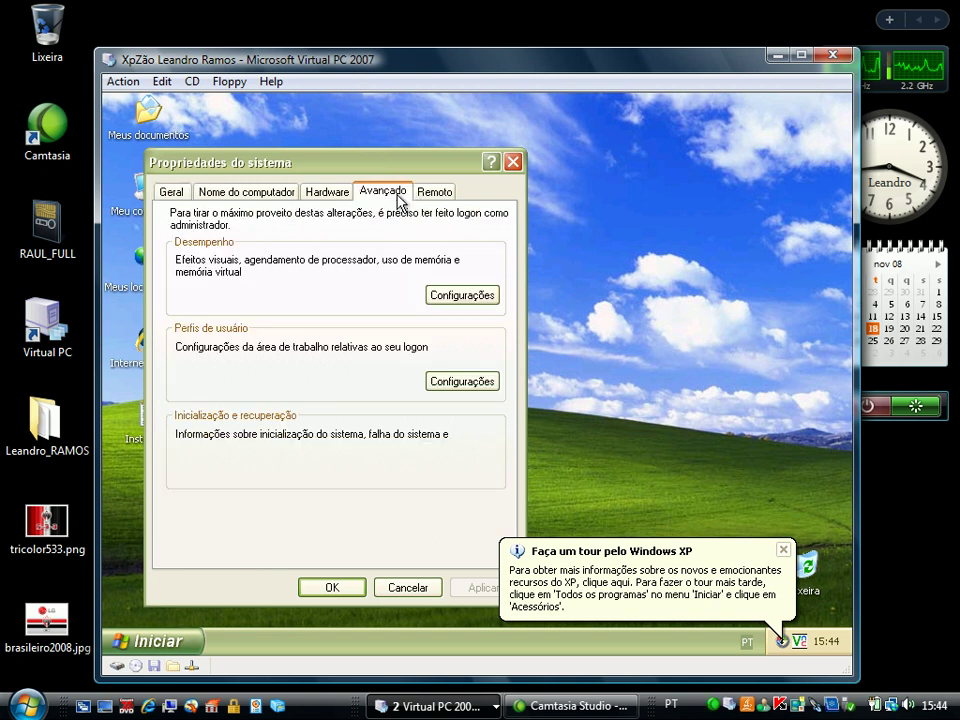
{"action": "left_click", "coordinate": [460, 379]}
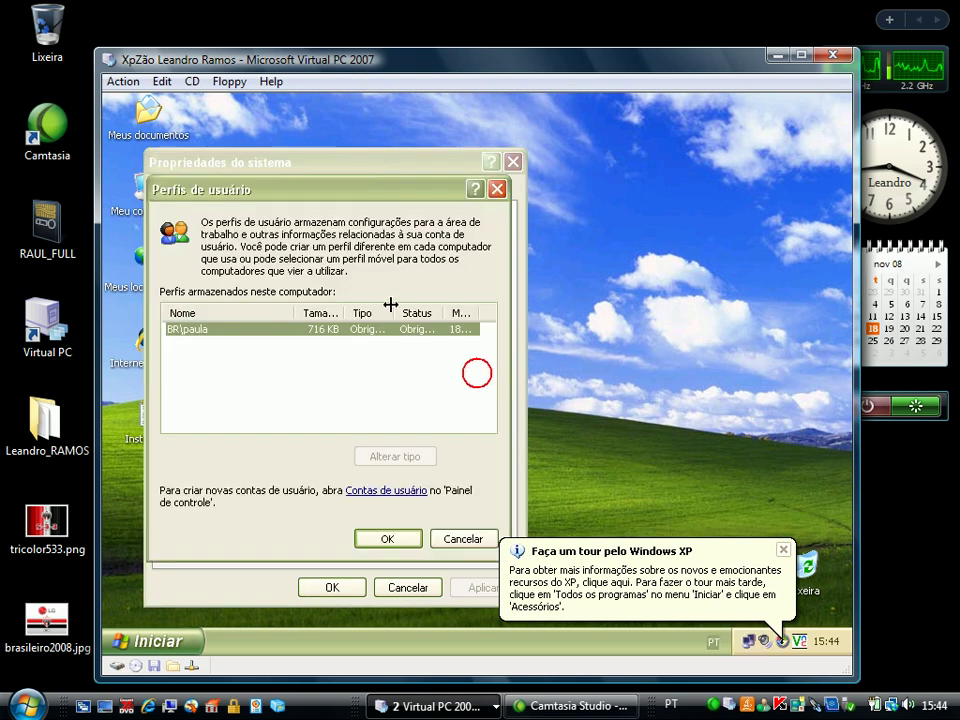
{"action": "left_click_drag", "start_coordinate": [392, 309], "coordinate": [418, 307]}
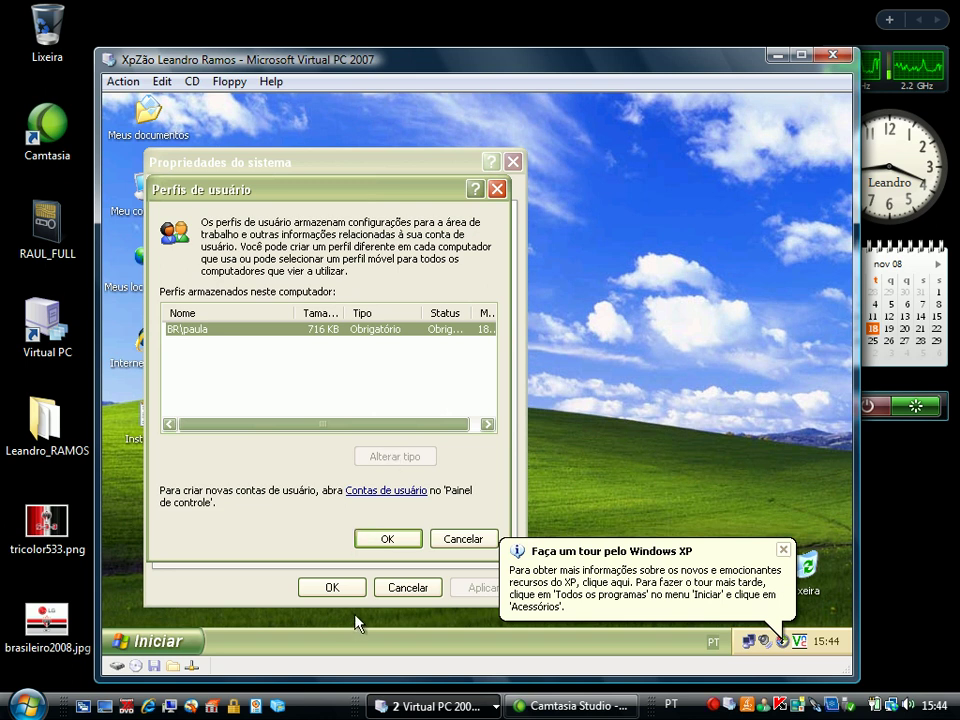
{"action": "left_click", "coordinate": [388, 539]}
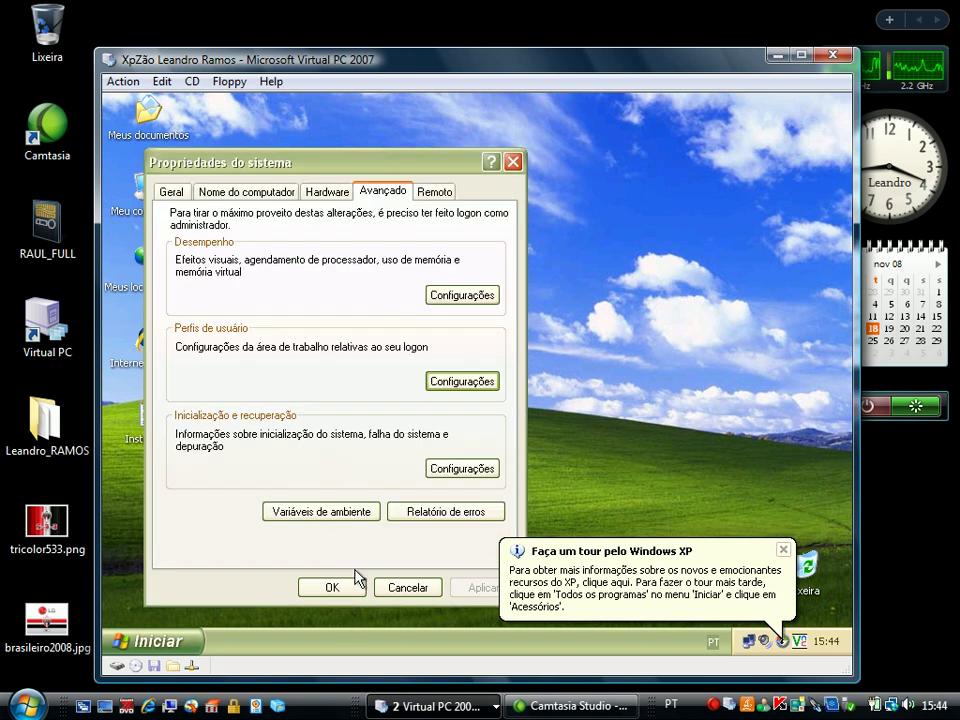
{"action": "left_click", "coordinate": [349, 585]}
In Display Properties, choose the Encanamento 3D screensaver
{"action": "right_click", "coordinate": [275, 374]}
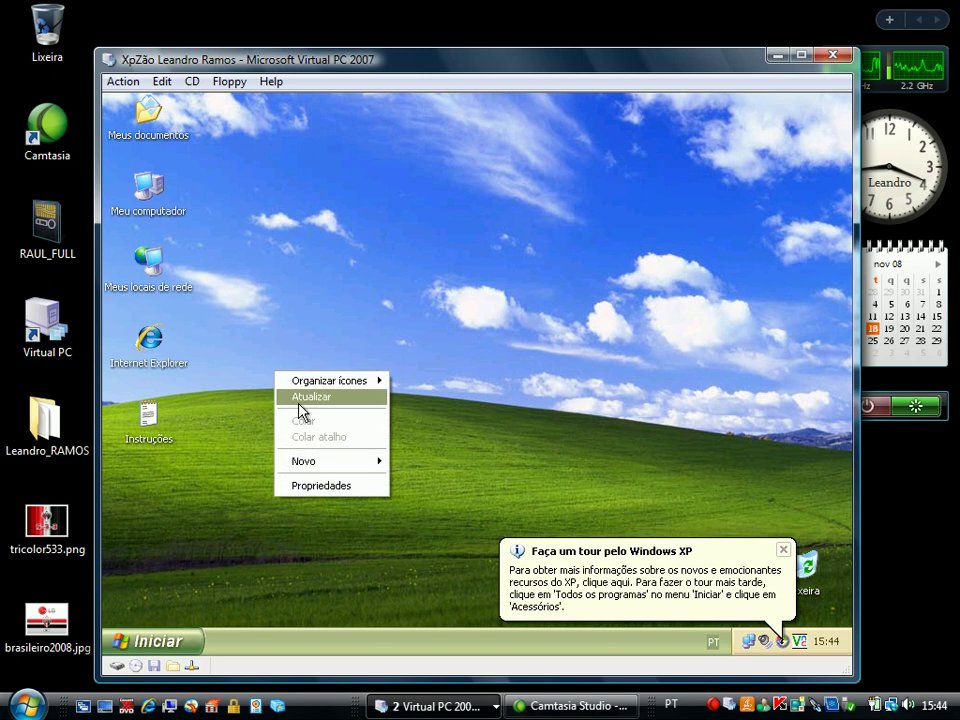
{"action": "left_click", "coordinate": [318, 486]}
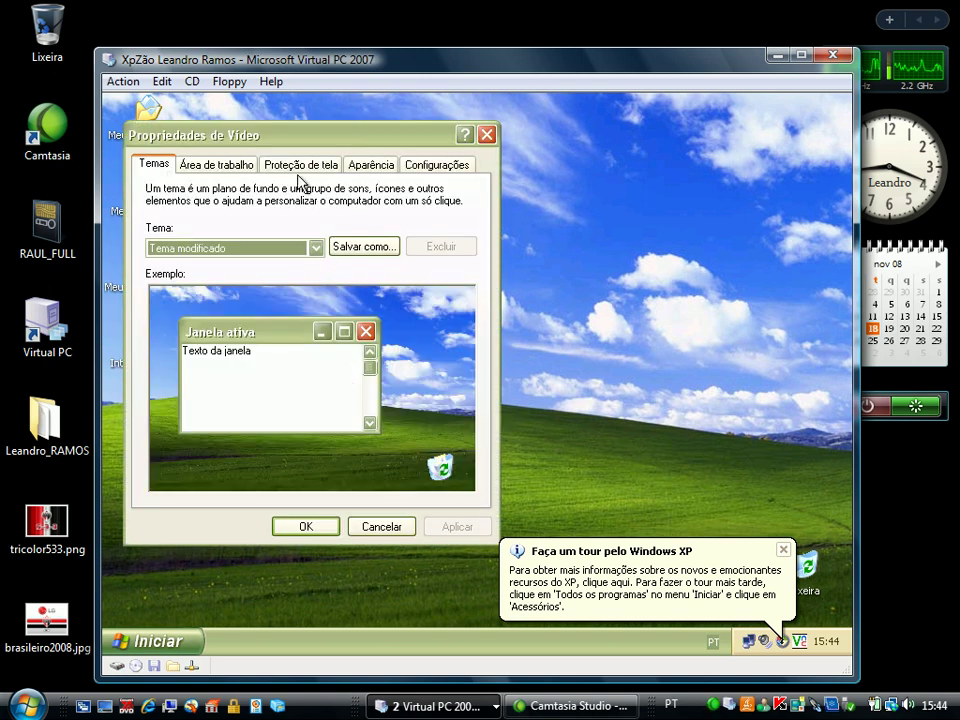
{"action": "left_click_drag", "start_coordinate": [299, 136], "coordinate": [398, 133]}
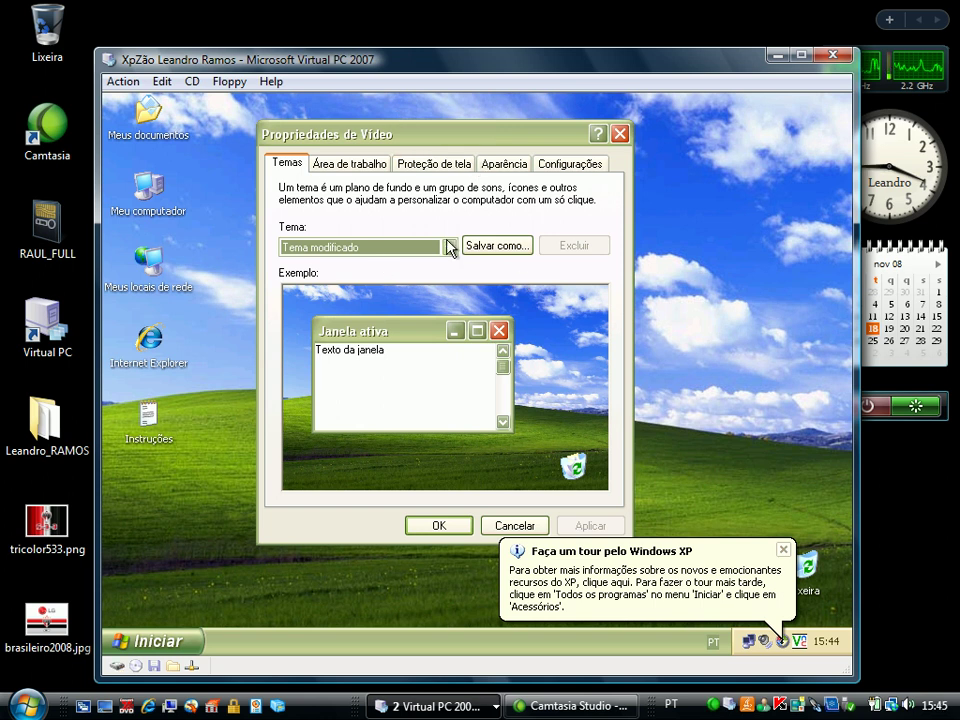
{"action": "left_click", "coordinate": [352, 163]}
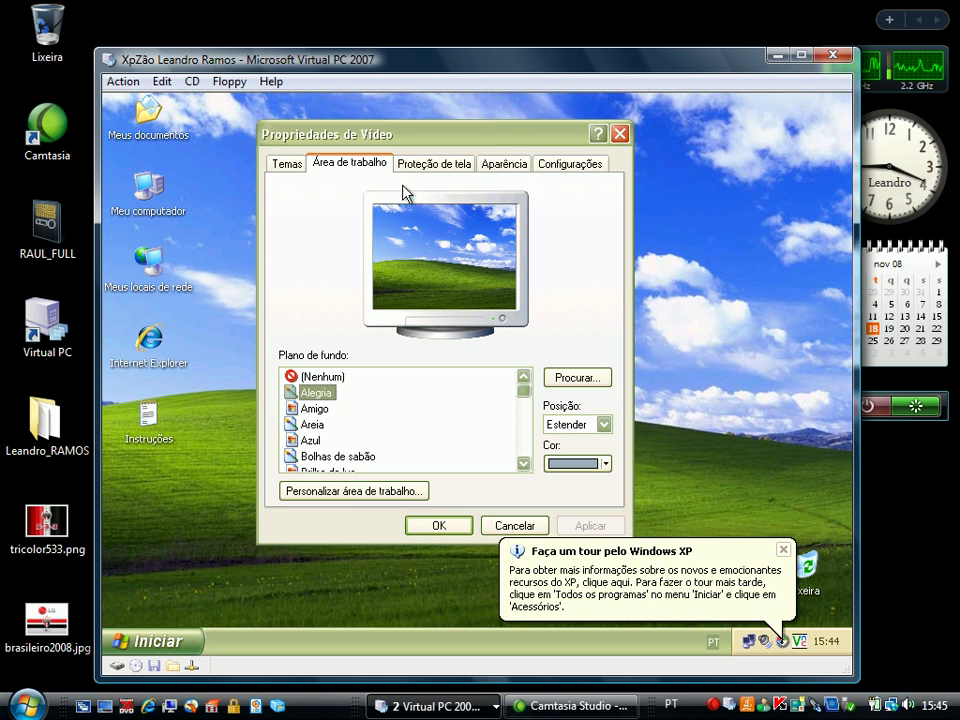
{"action": "left_click", "coordinate": [420, 168]}
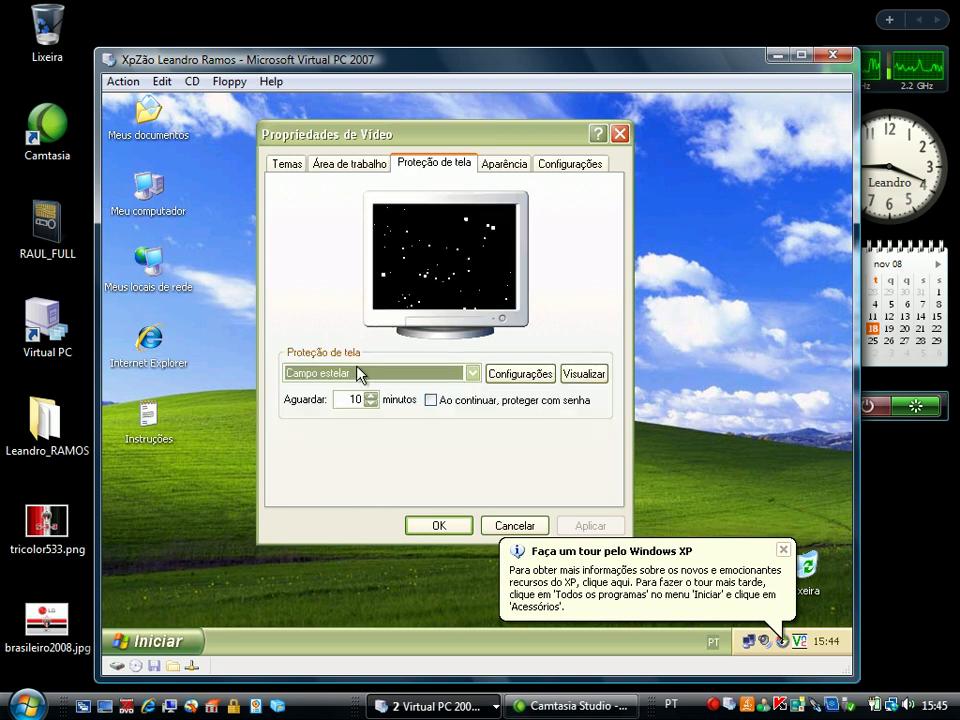
{"action": "left_click", "coordinate": [473, 372]}
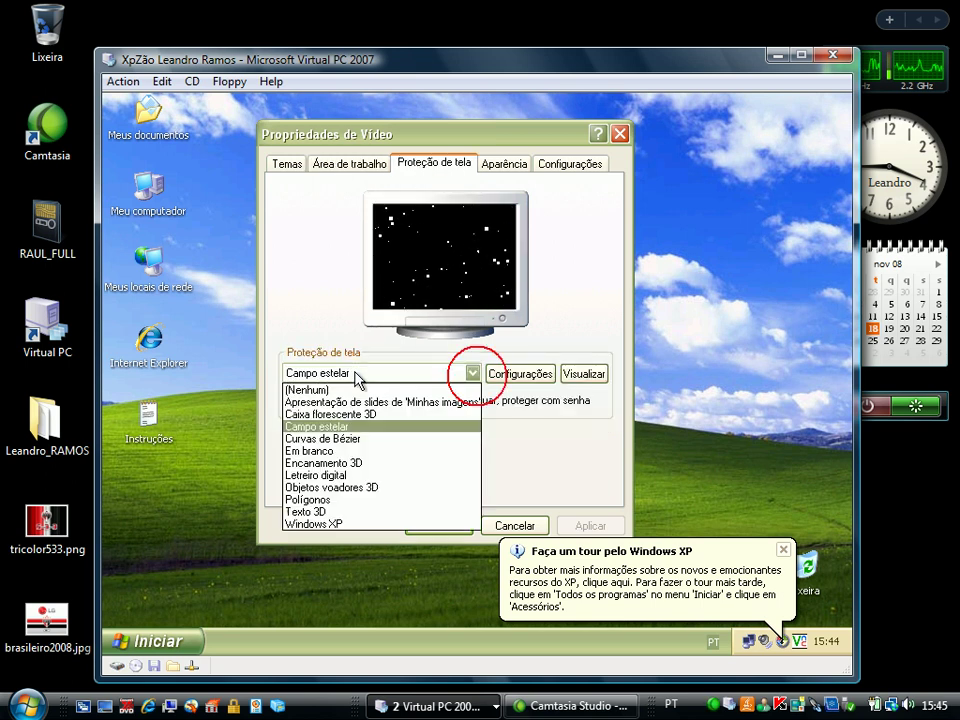
{"action": "left_click", "coordinate": [350, 462]}
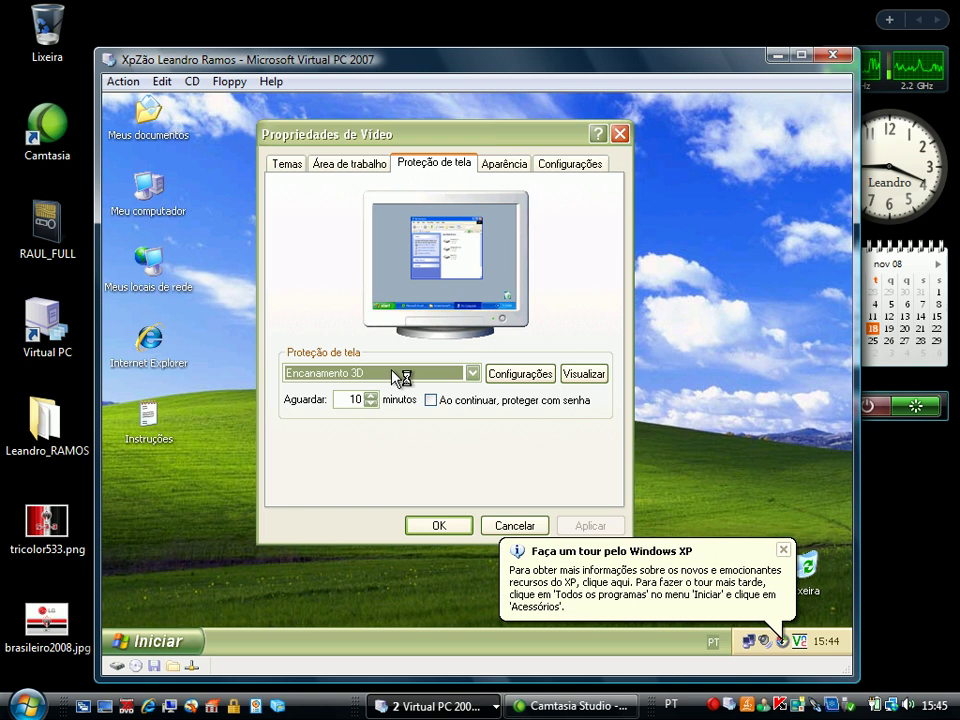
Apply the classic Windows window style with the Dia chuvoso colour scheme
{"action": "left_click", "coordinate": [497, 165]}
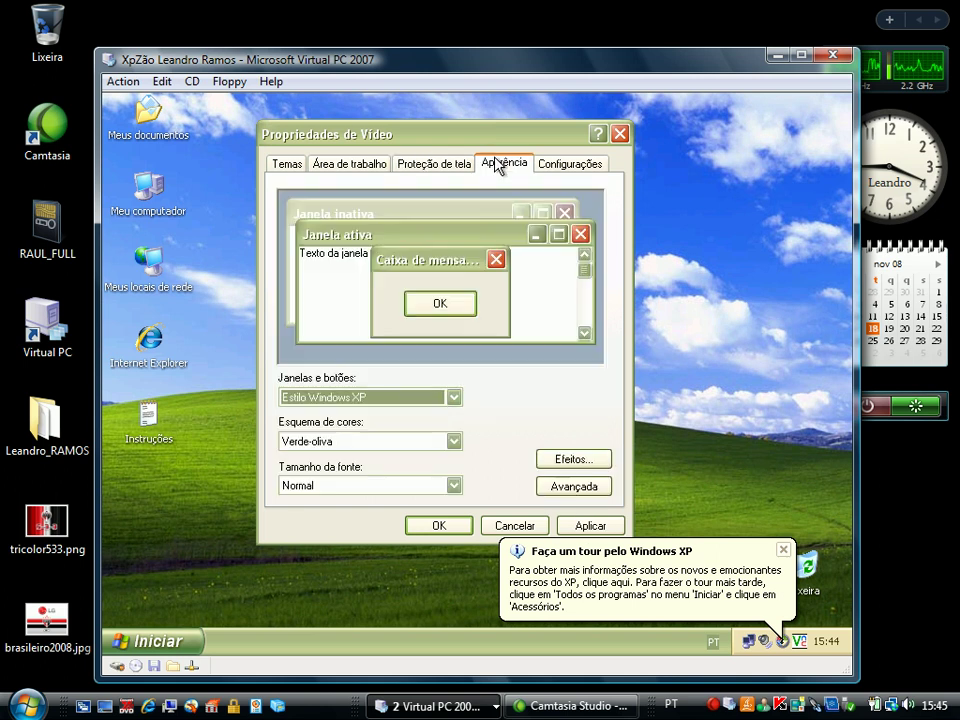
{"action": "left_click", "coordinate": [318, 445]}
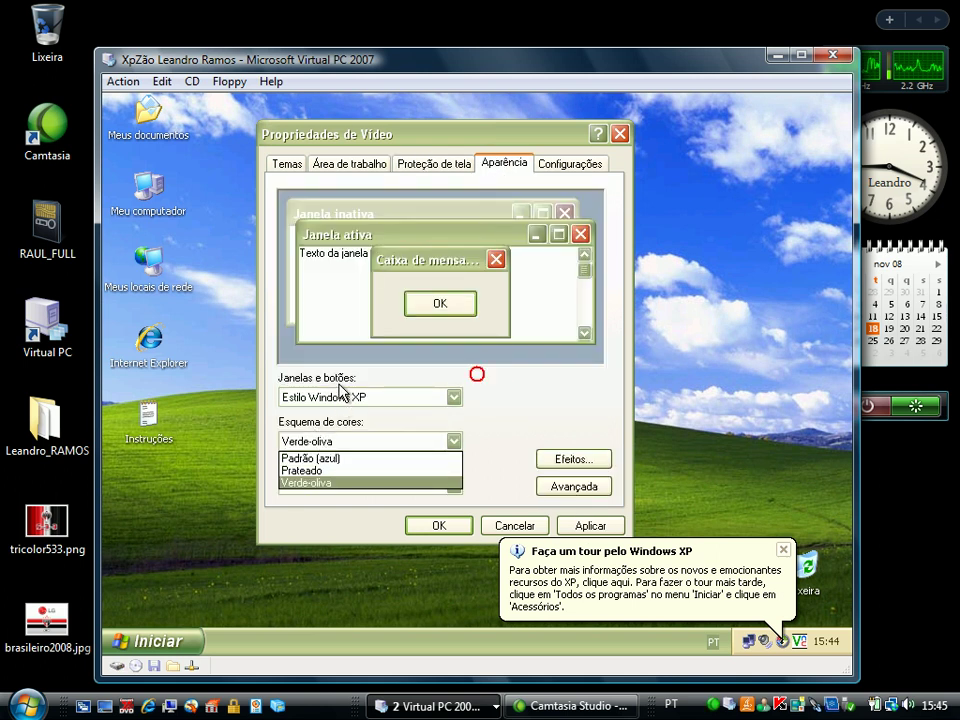
{"action": "left_click", "coordinate": [320, 398]}
{"action": "left_click", "coordinate": [341, 400]}
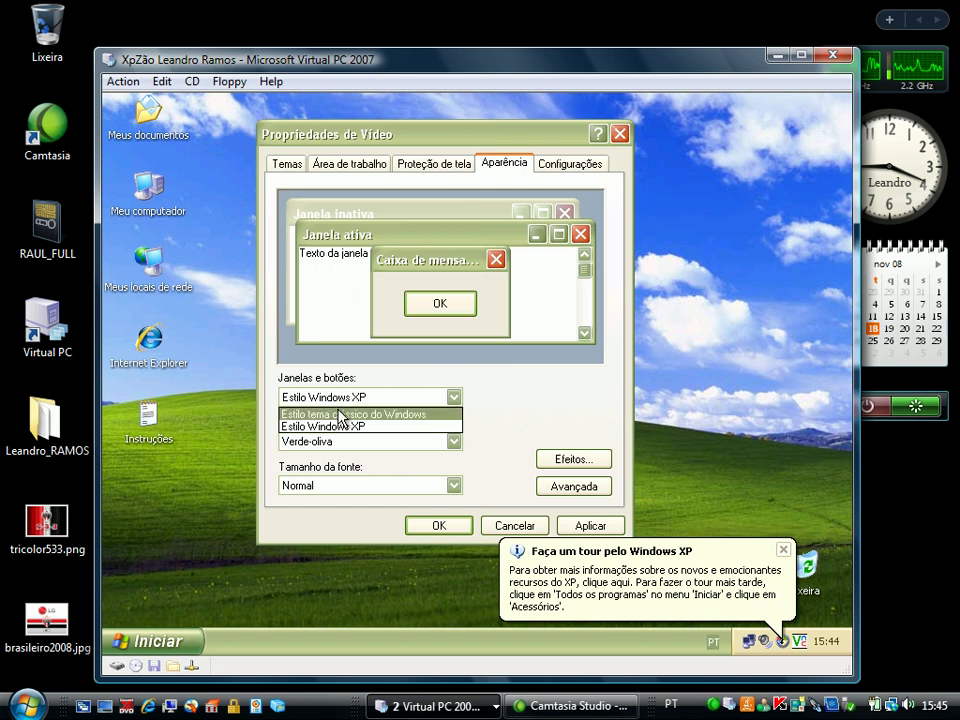
{"action": "left_click", "coordinate": [338, 413]}
{"action": "left_click", "coordinate": [588, 525]}
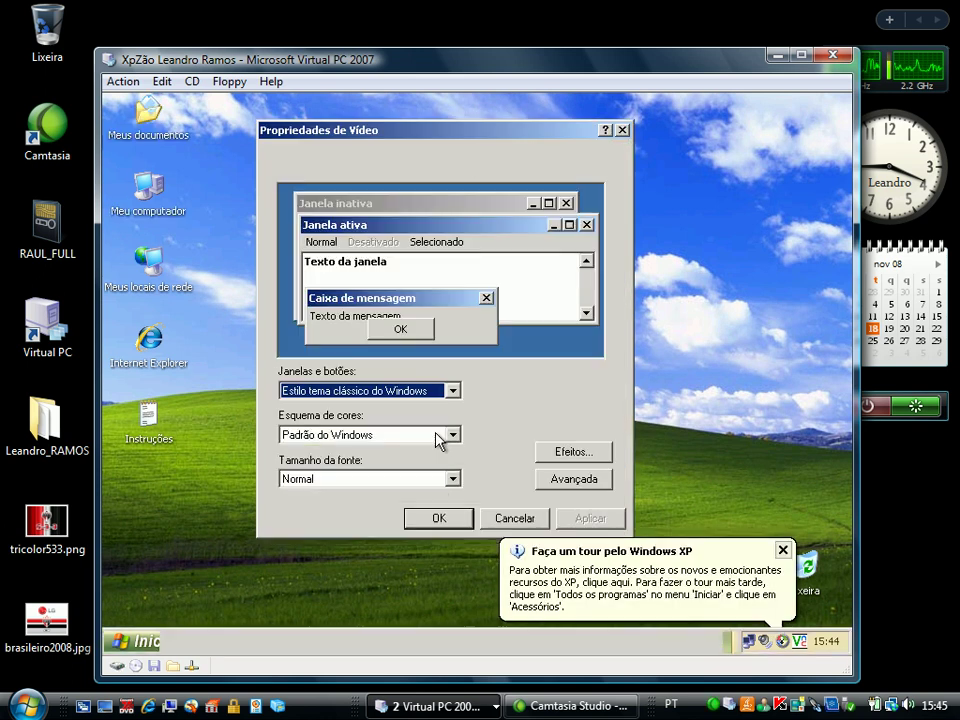
{"action": "left_click", "coordinate": [440, 437]}
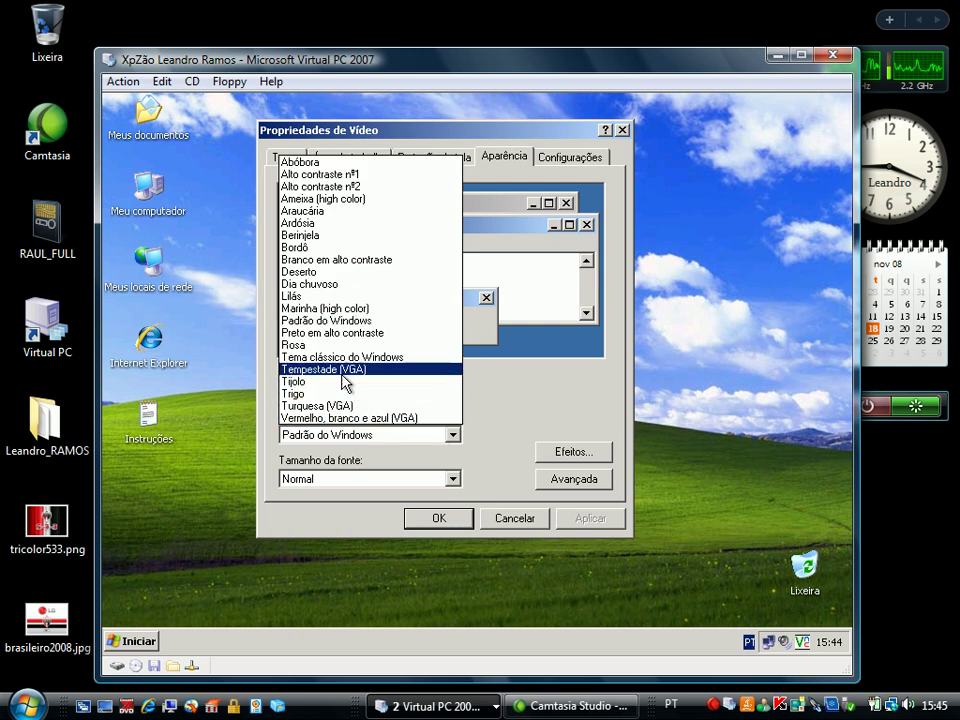
{"action": "left_click", "coordinate": [323, 285]}
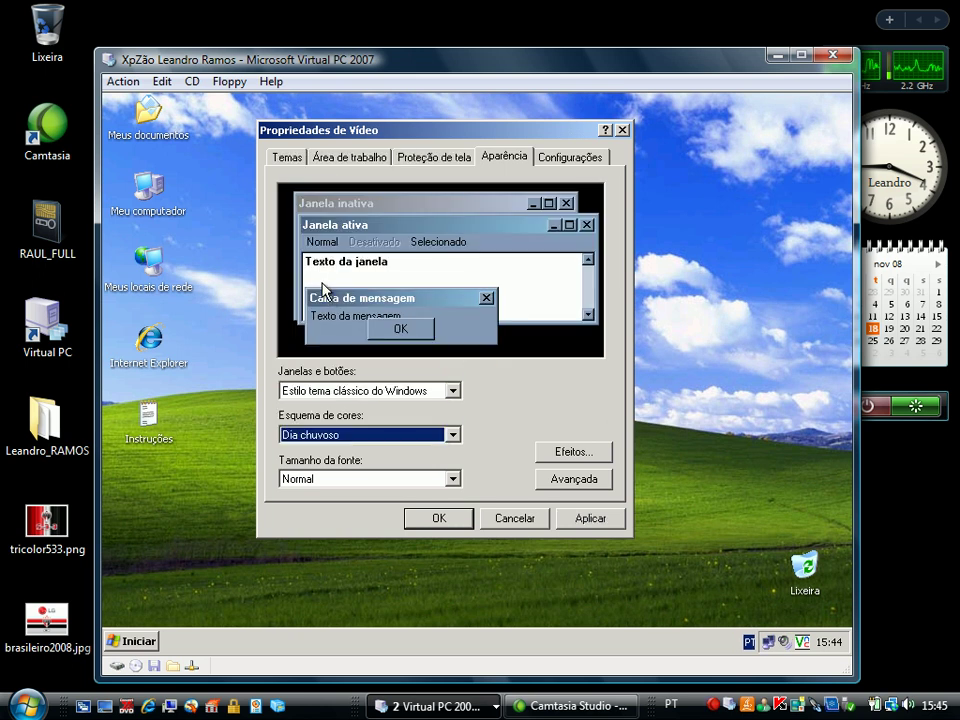
{"action": "left_click", "coordinate": [570, 521]}
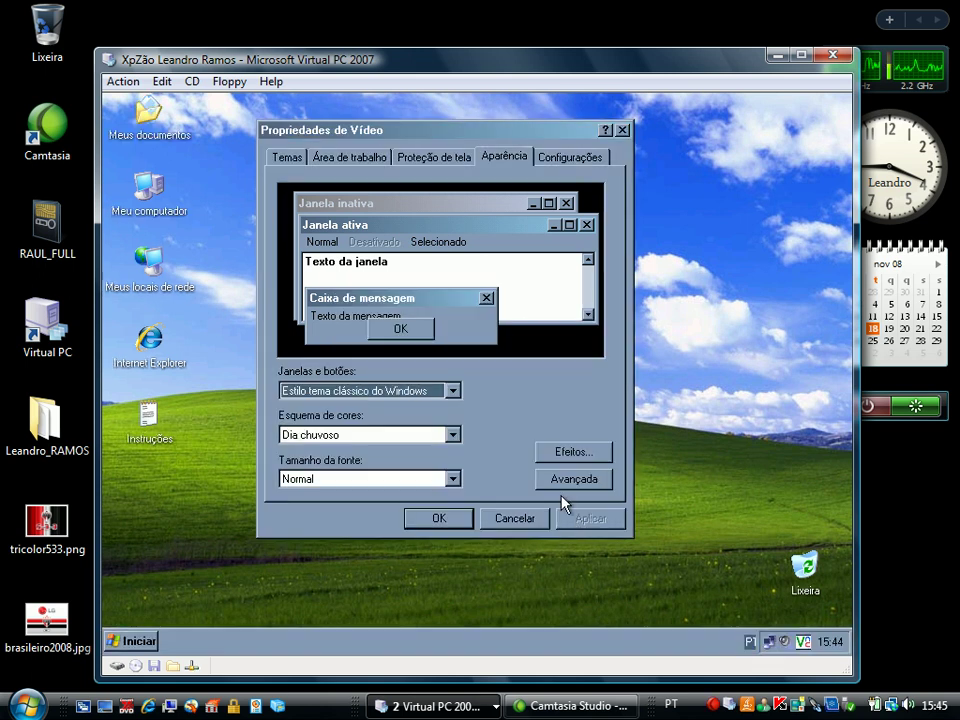
Set the Bolhas de sabão desktop wallpaper and confirm the display changes
{"action": "left_click", "coordinate": [372, 158]}
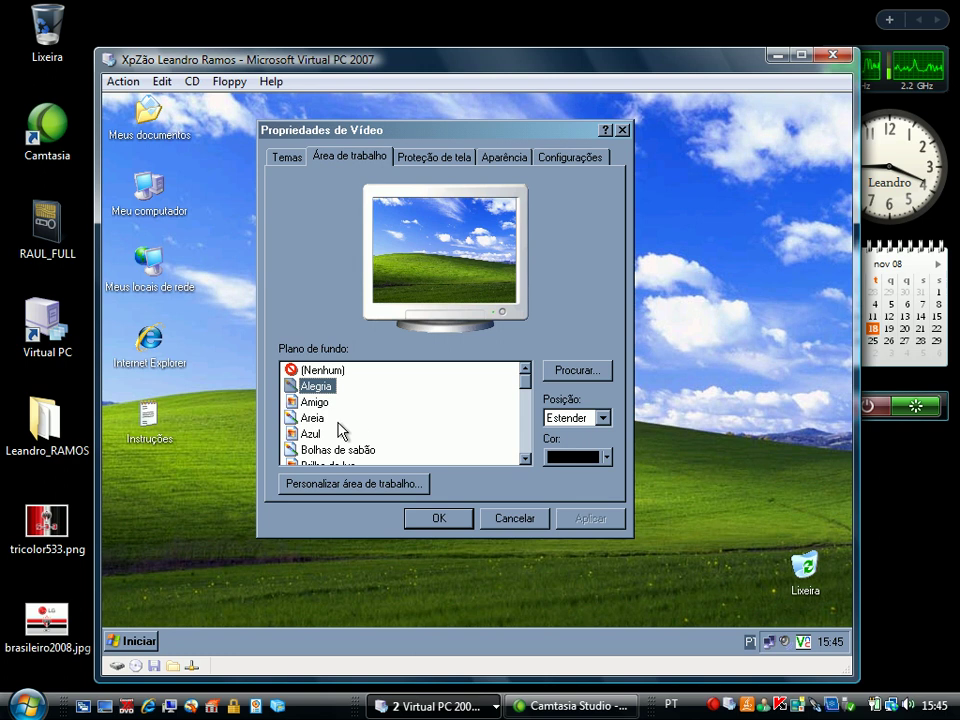
{"action": "left_click", "coordinate": [340, 450]}
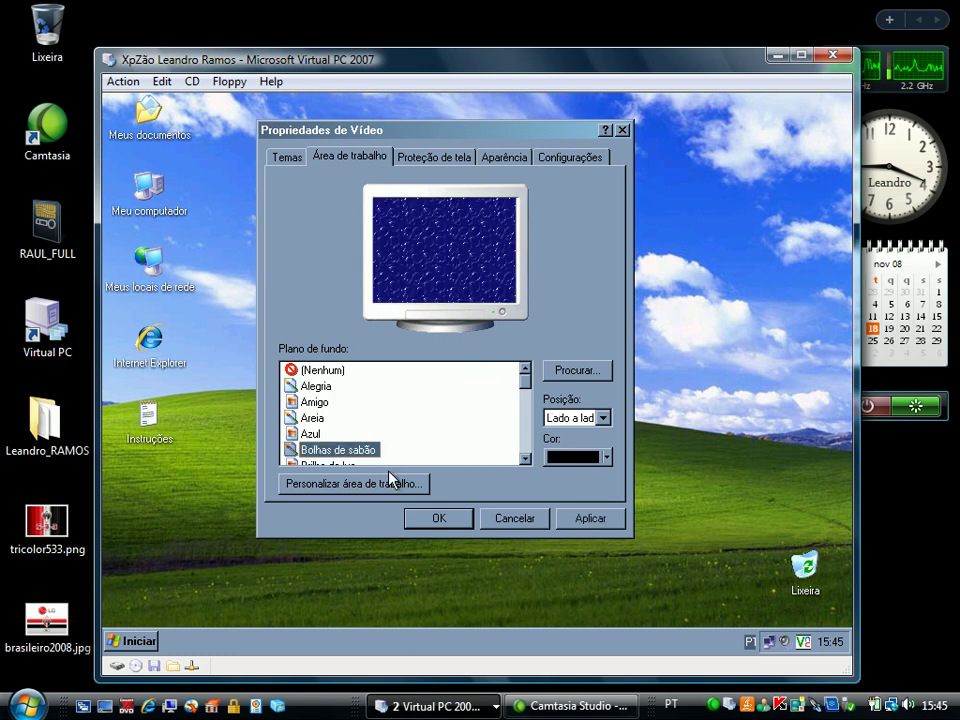
{"action": "left_click", "coordinate": [416, 517]}
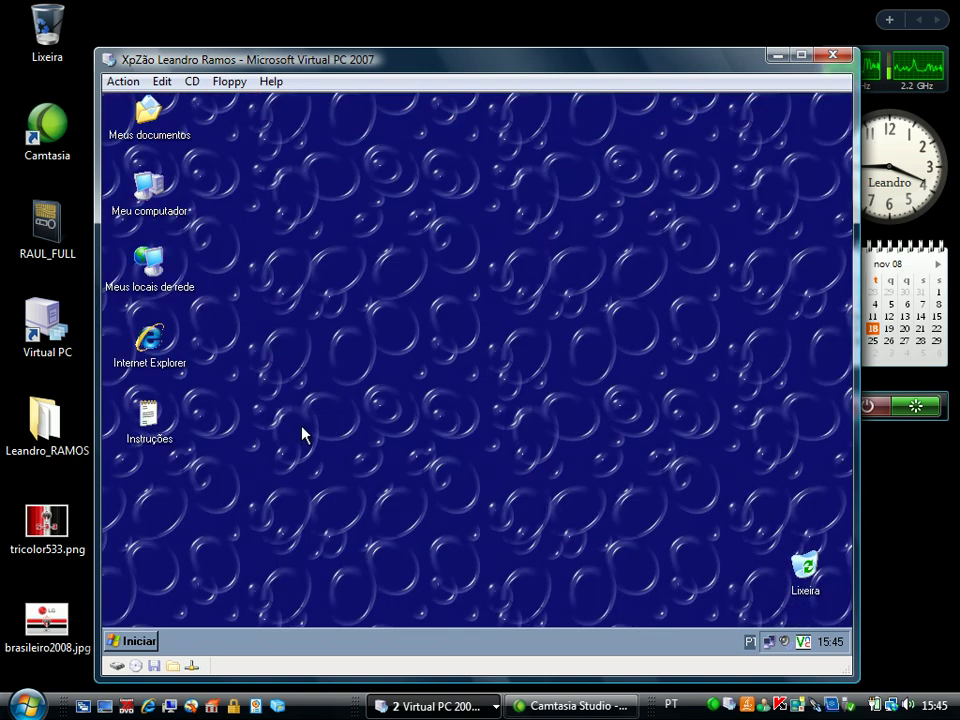
Create a new RTF document on the desktop named dcasdcasdasx
{"action": "right_click", "coordinate": [204, 459]}
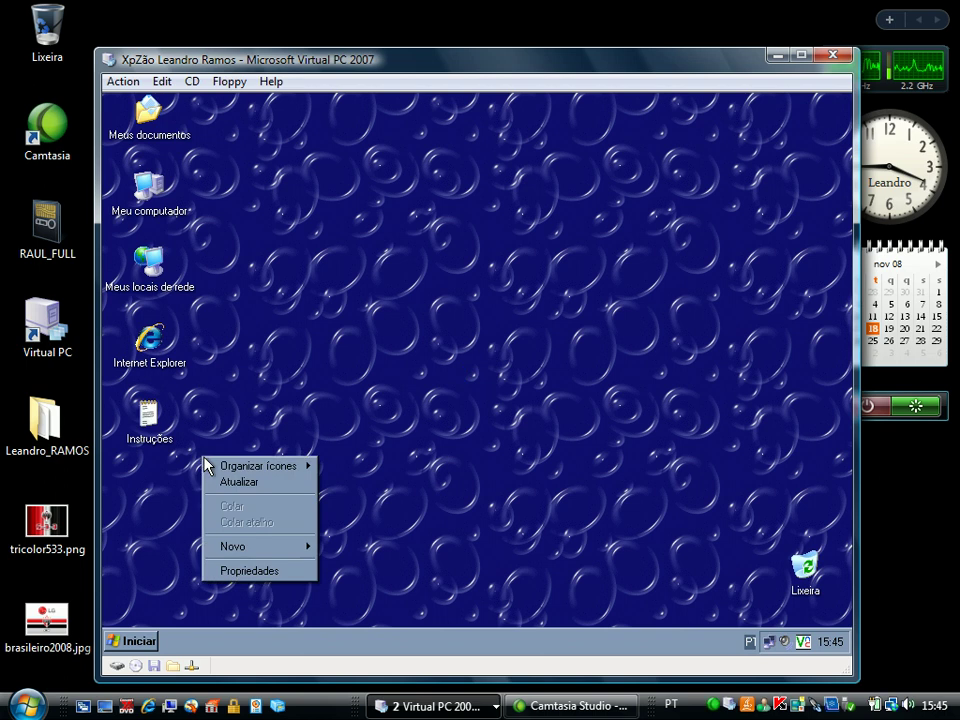
{"action": "mouse_move", "coordinate": [274, 548]}
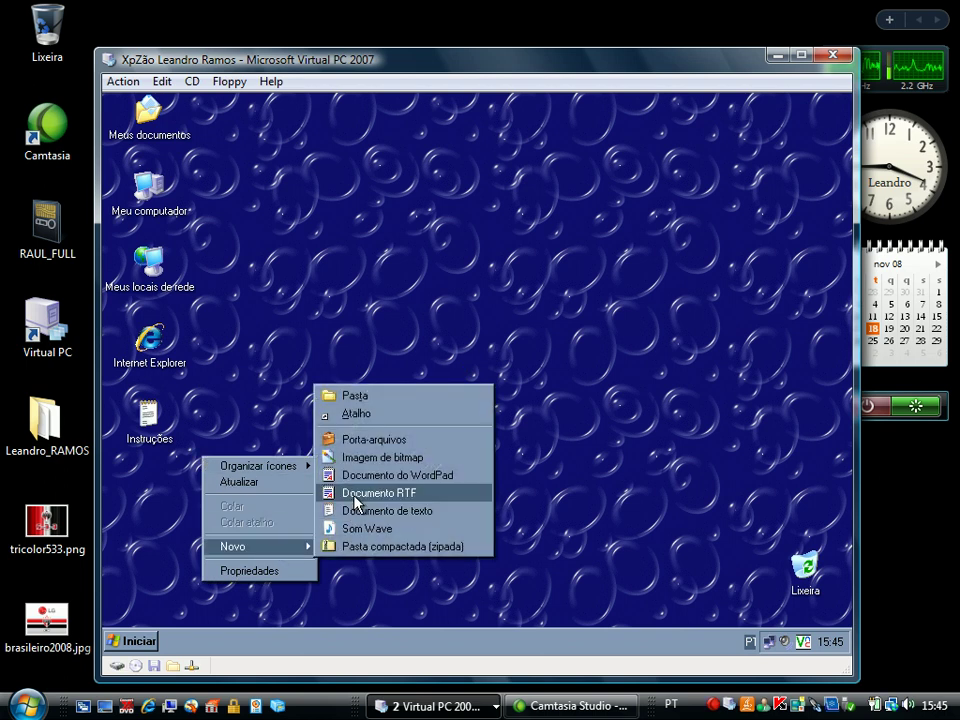
{"action": "left_click", "coordinate": [356, 493]}
{"action": "type", "text": "dcasdcasd"}
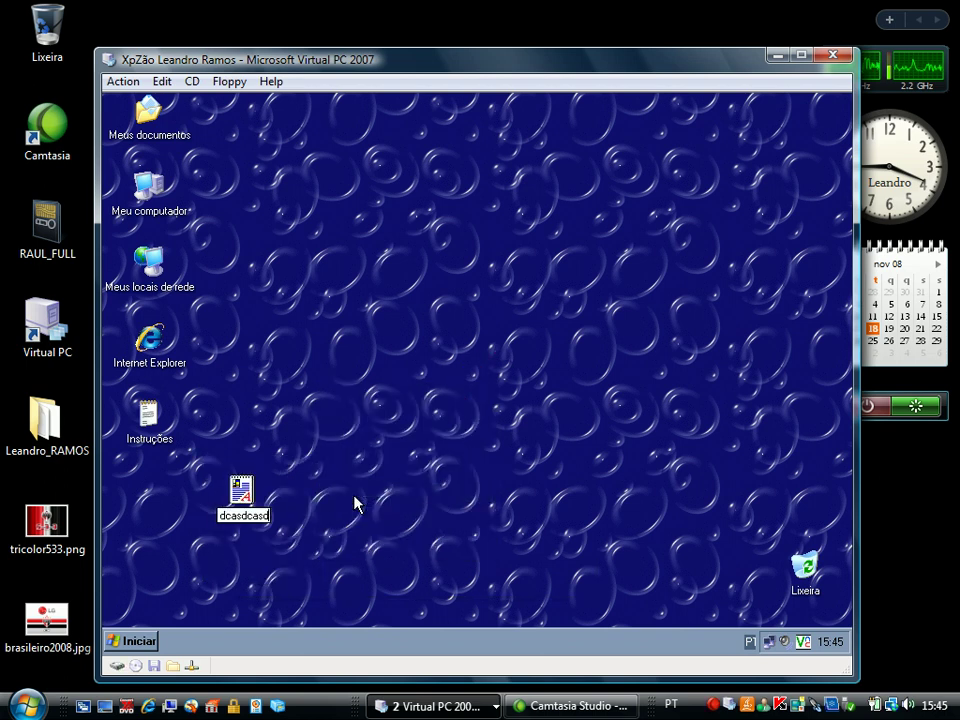
{"action": "type", "text": "asx"}
{"action": "key", "text": "Return"}
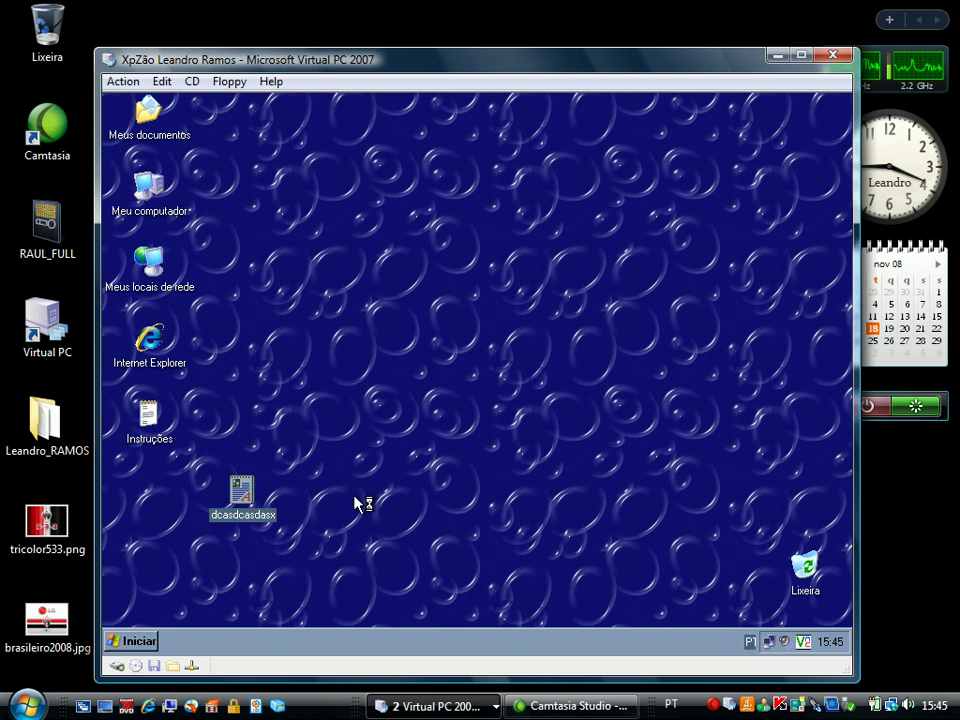
Type 'dasdasdas' into the document, then close it and save the changes
{"action": "type", "text": "dasdasdas"}
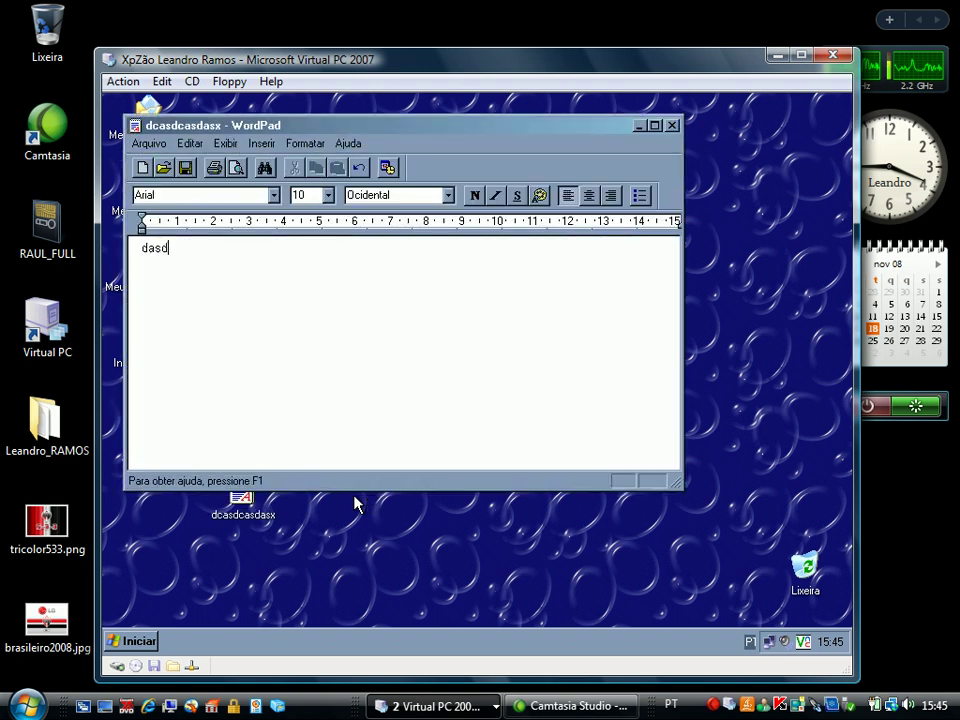
{"action": "left_click", "coordinate": [673, 126]}
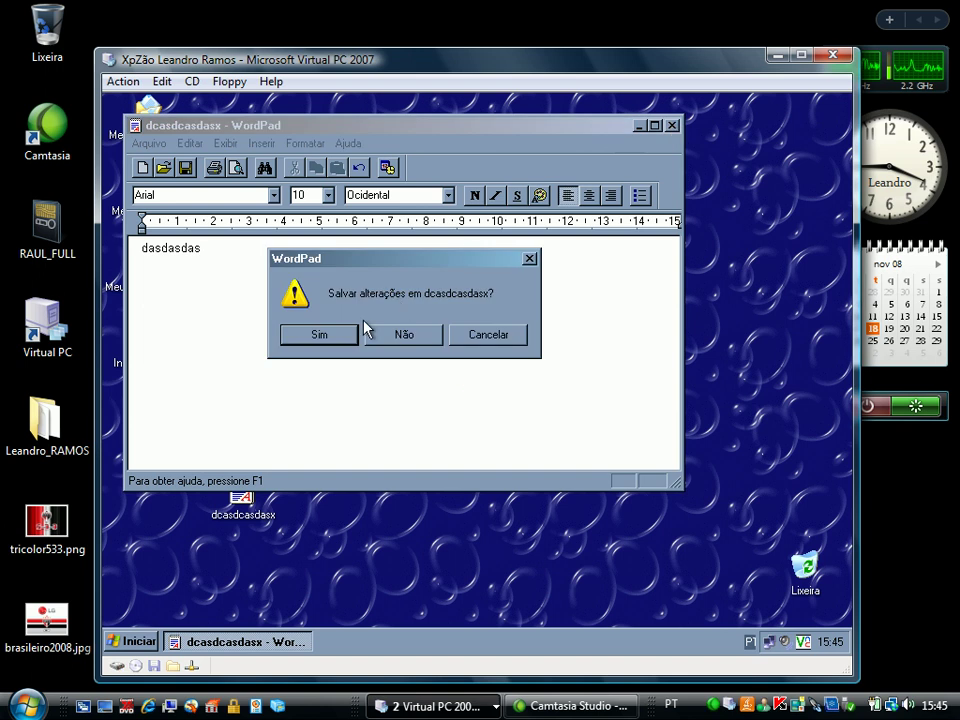
{"action": "left_click", "coordinate": [320, 338]}
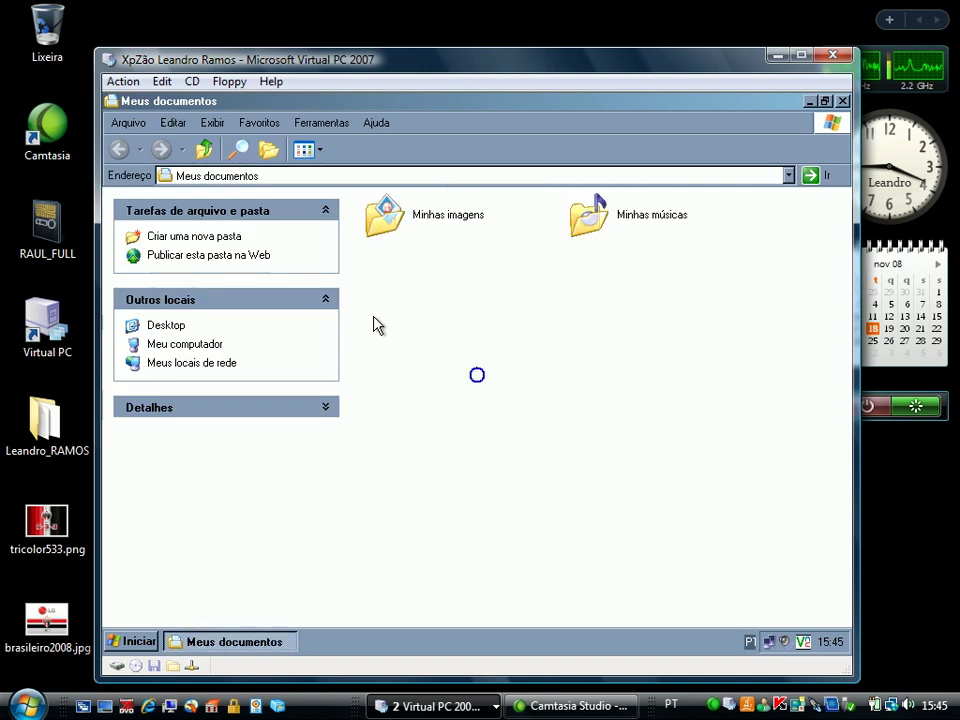
Create a new RTF document named tricolor in Meus documentos
{"action": "right_click", "coordinate": [375, 323]}
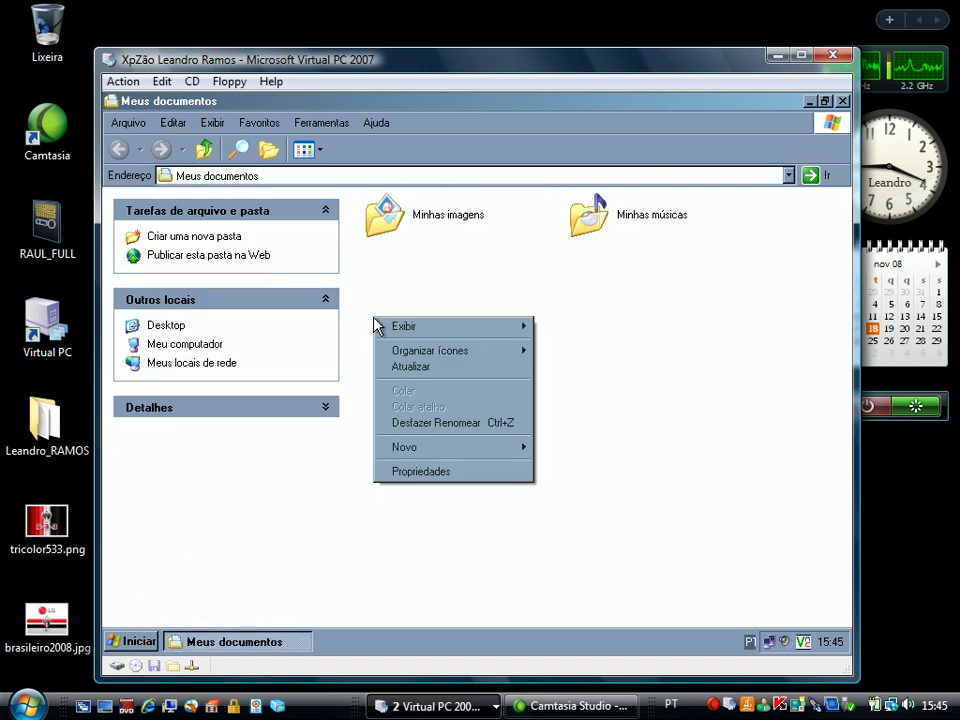
{"action": "mouse_move", "coordinate": [435, 458]}
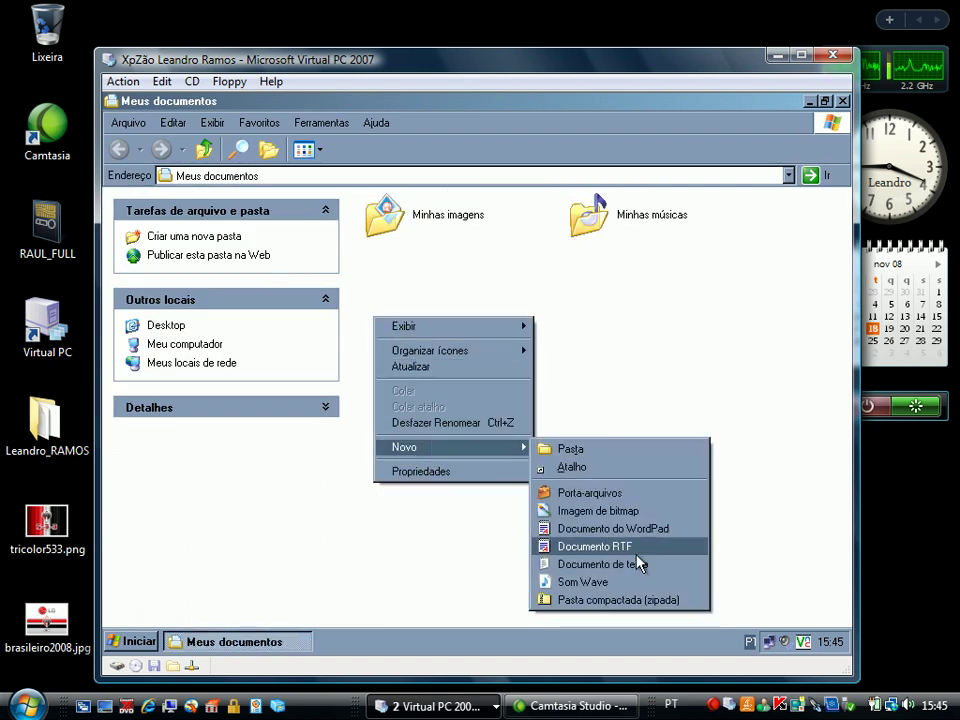
{"action": "left_click", "coordinate": [626, 546]}
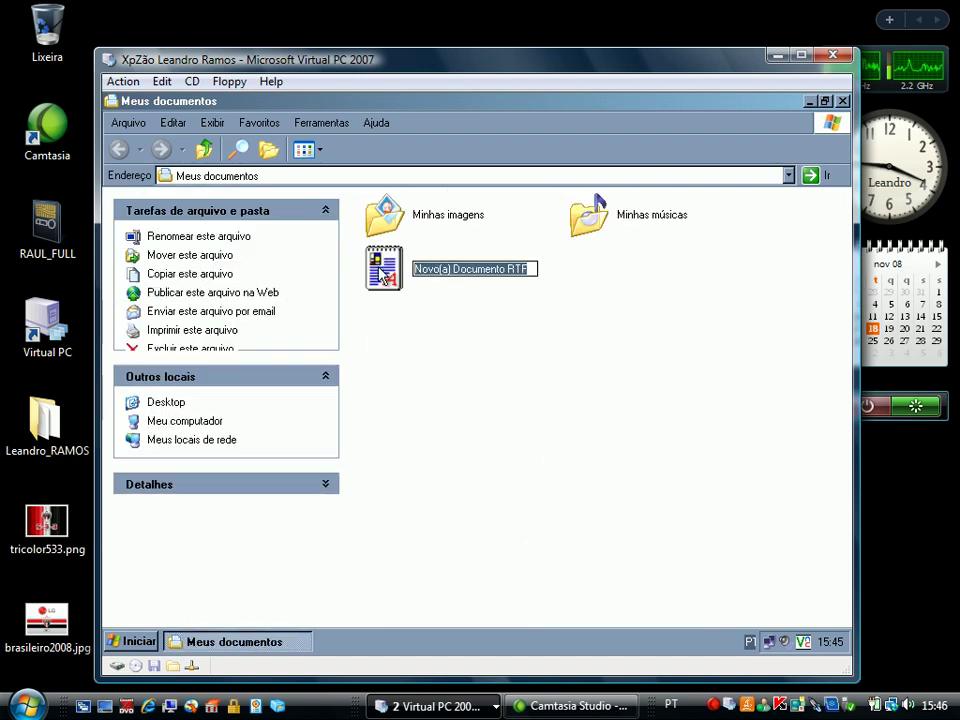
{"action": "type", "text": "tricolor"}
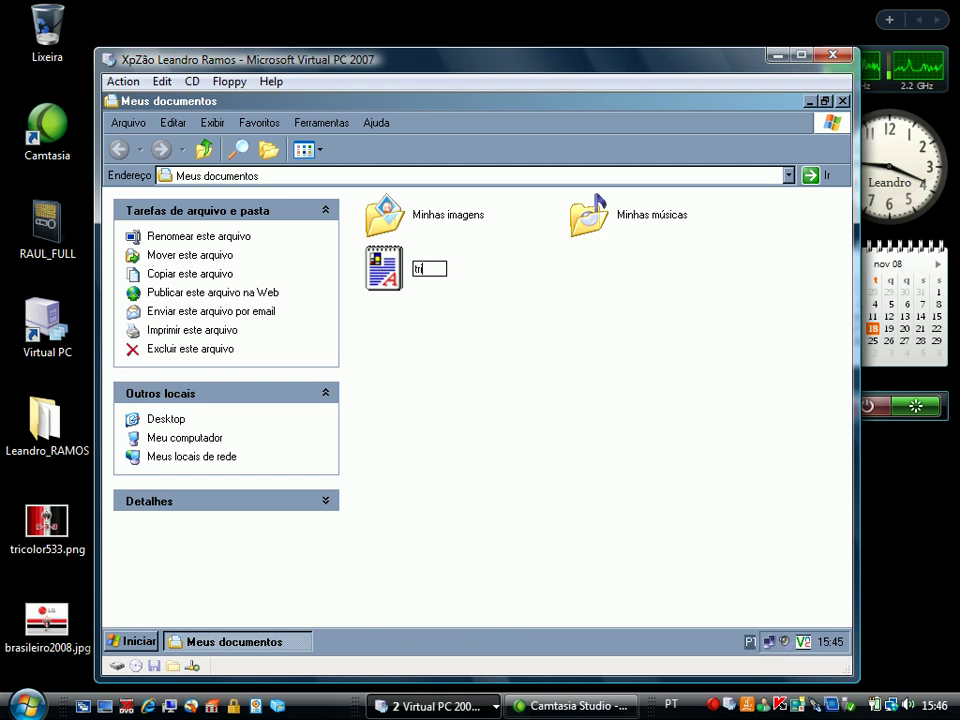
Write 'LZX ala' and 'TRICOLOR PAULISTA @))* 200' in tricolor, close without saving, and close the folder
{"action": "double_click", "coordinate": [383, 270]}
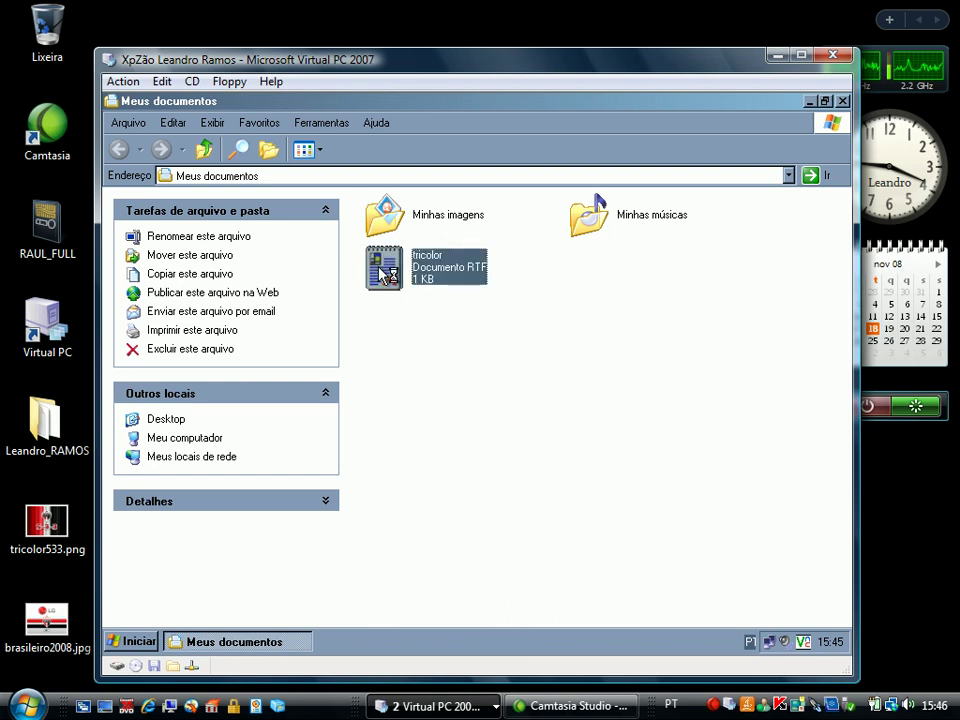
{"action": "type", "text": "LZX ala"}
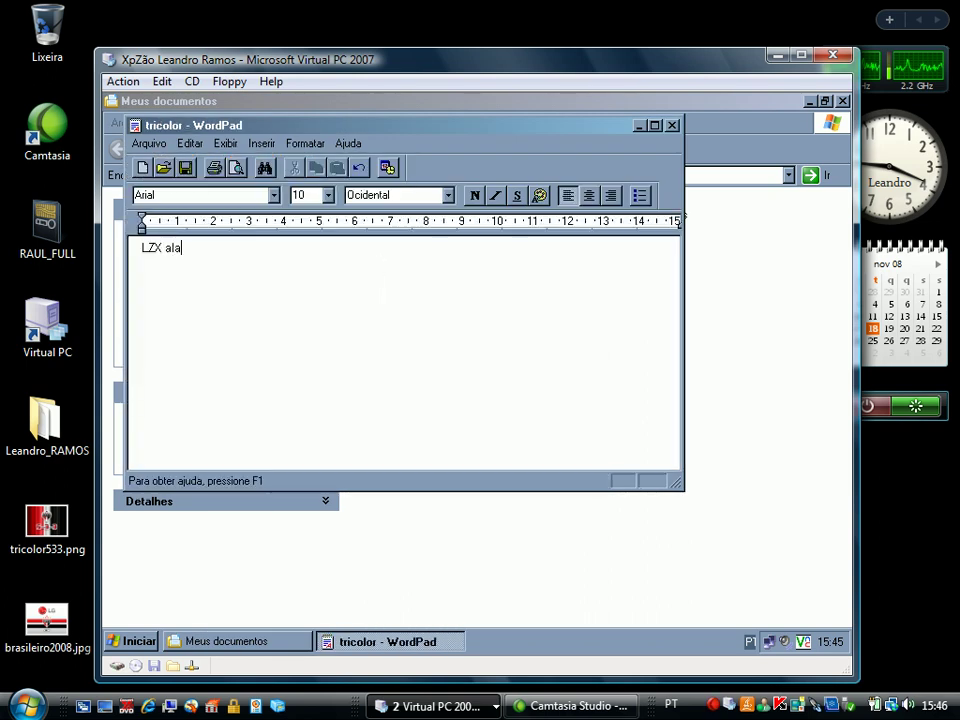
{"action": "key", "text": "Return"}
{"action": "key", "text": "Return"}
{"action": "type", "text": "TRICOLO"}
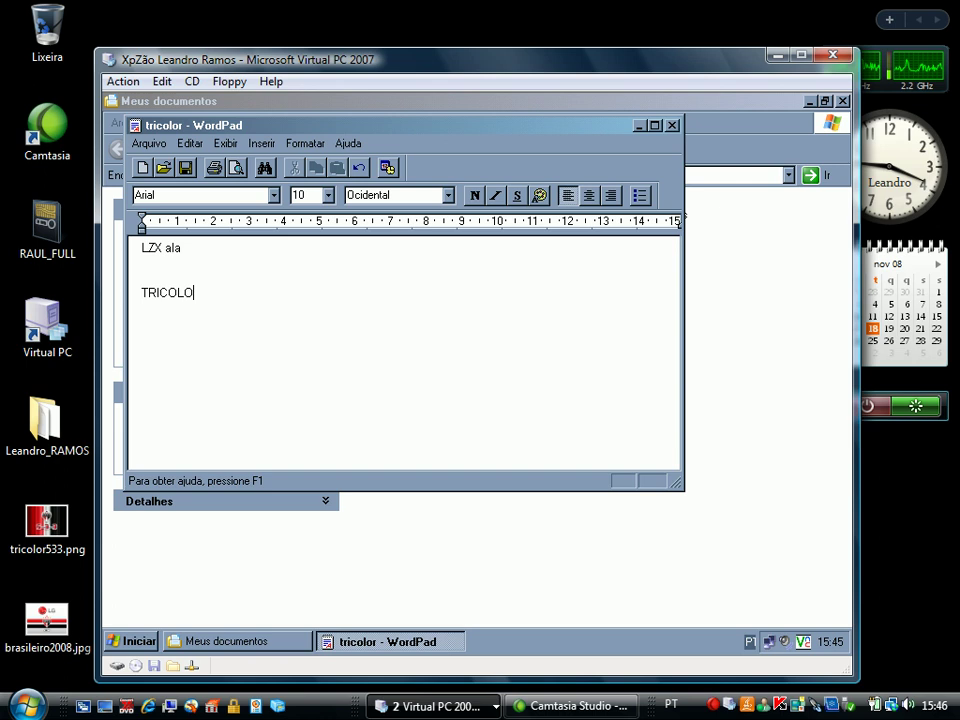
{"action": "type", "text": "R PAULISTA @))*"}
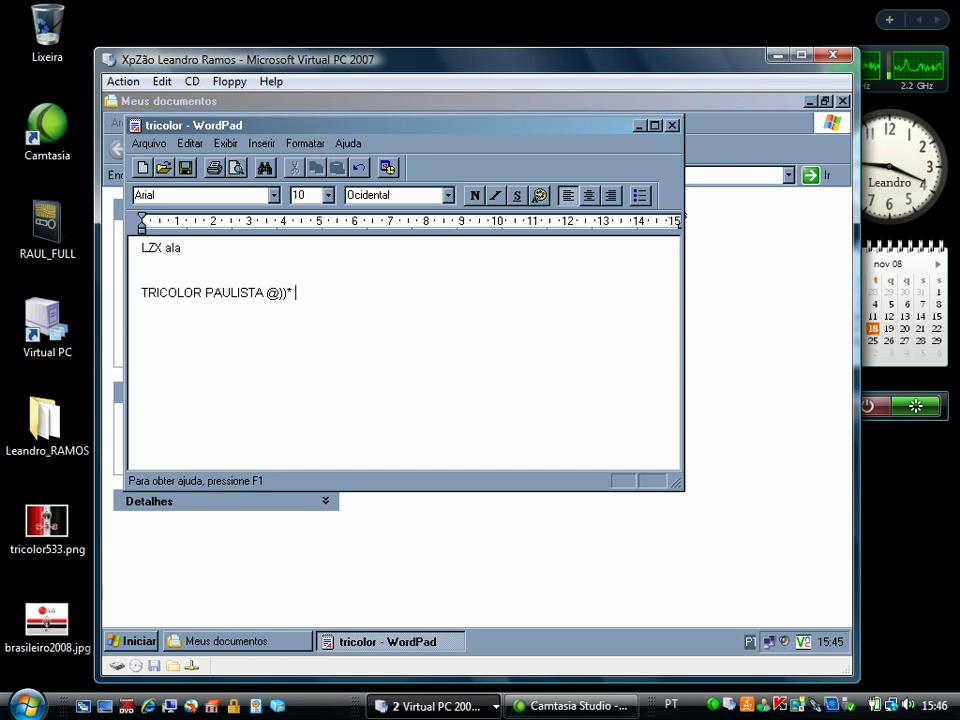
{"action": "type", "text": " 2008"}
{"action": "left_click", "coordinate": [674, 126]}
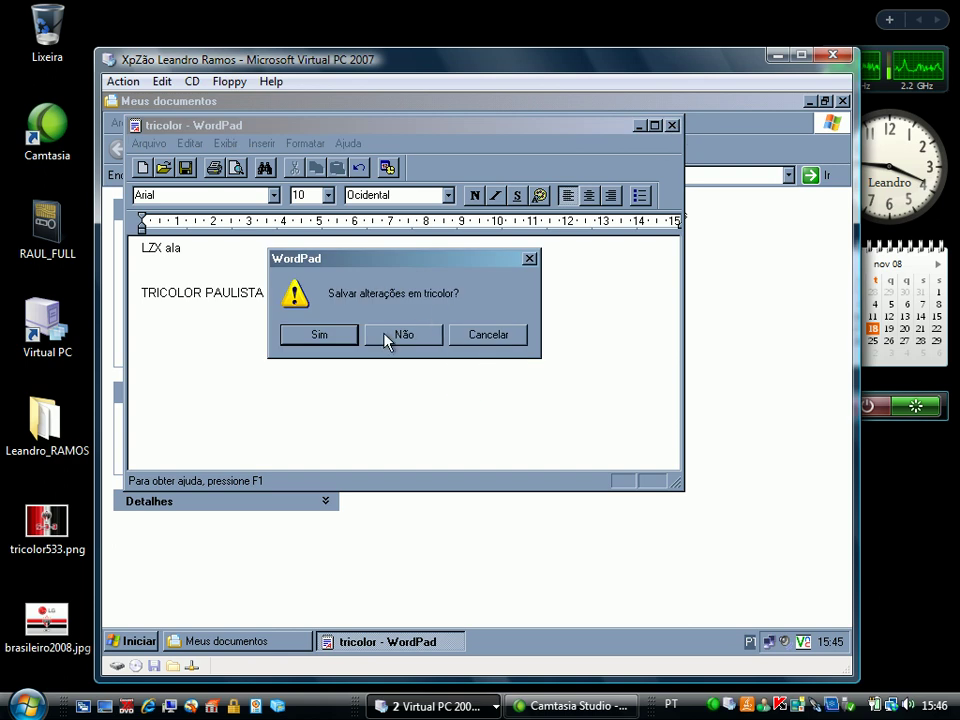
{"action": "left_click", "coordinate": [347, 342]}
{"action": "left_click", "coordinate": [476, 373]}
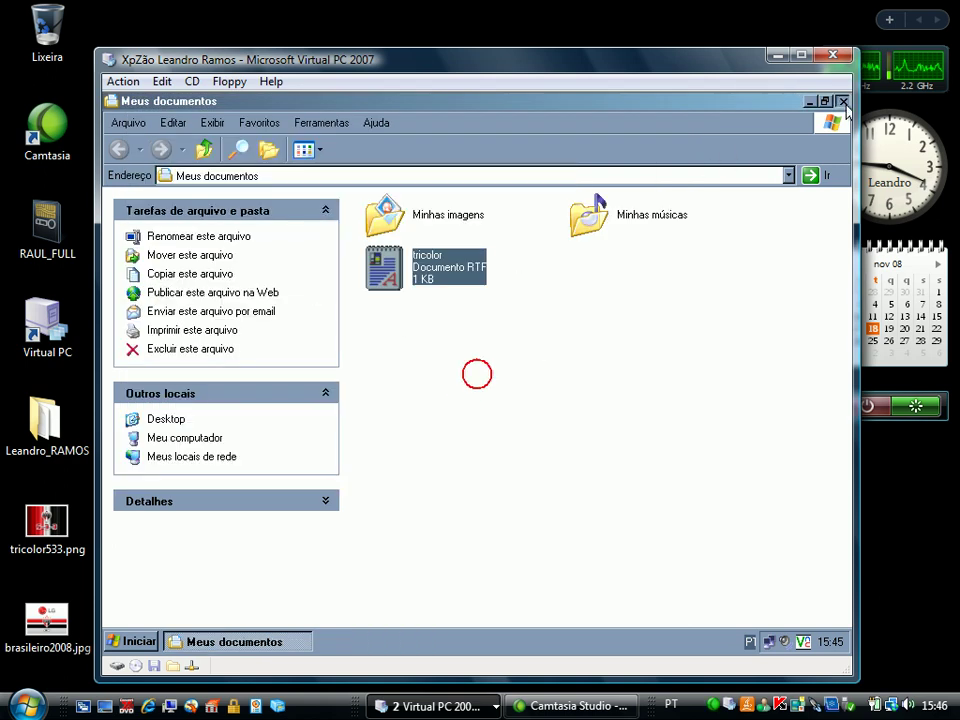
{"action": "key", "text": "alt+F4"}
Log off the XP guest via Iniciar > Fazer logoff, then log back on with Ctrl+Alt+Del
{"action": "left_click", "coordinate": [138, 640]}
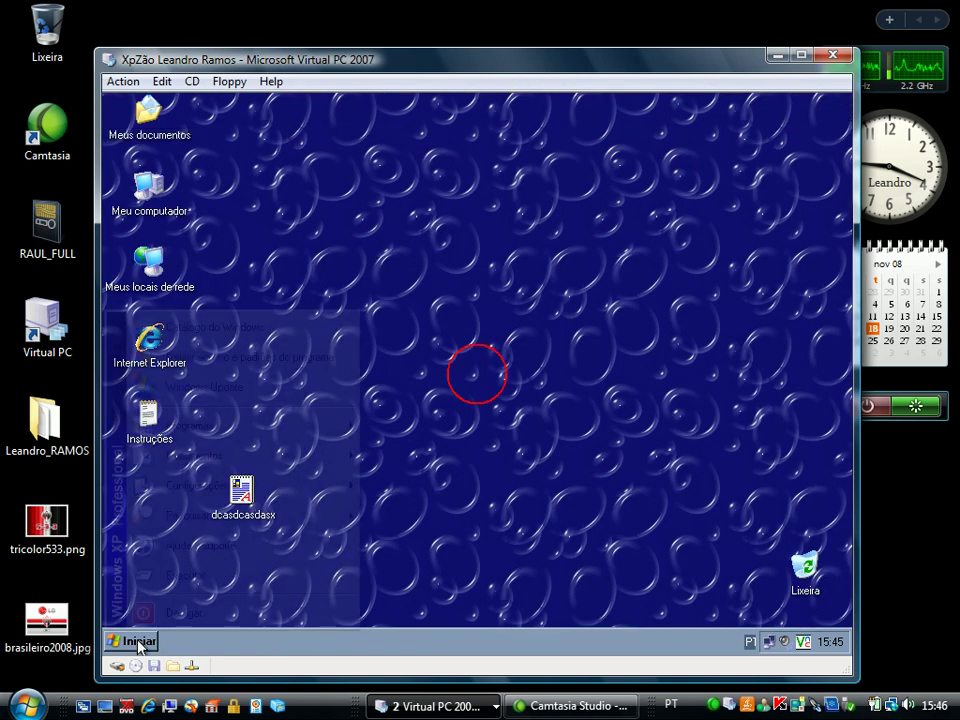
{"action": "left_click", "coordinate": [157, 624]}
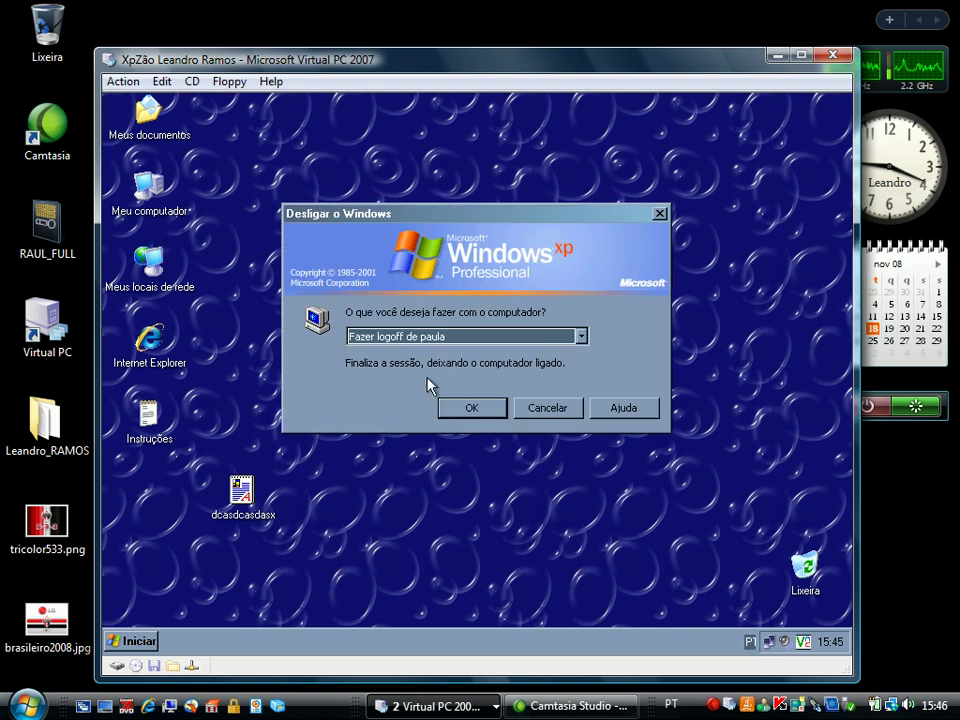
{"action": "left_click", "coordinate": [464, 407]}
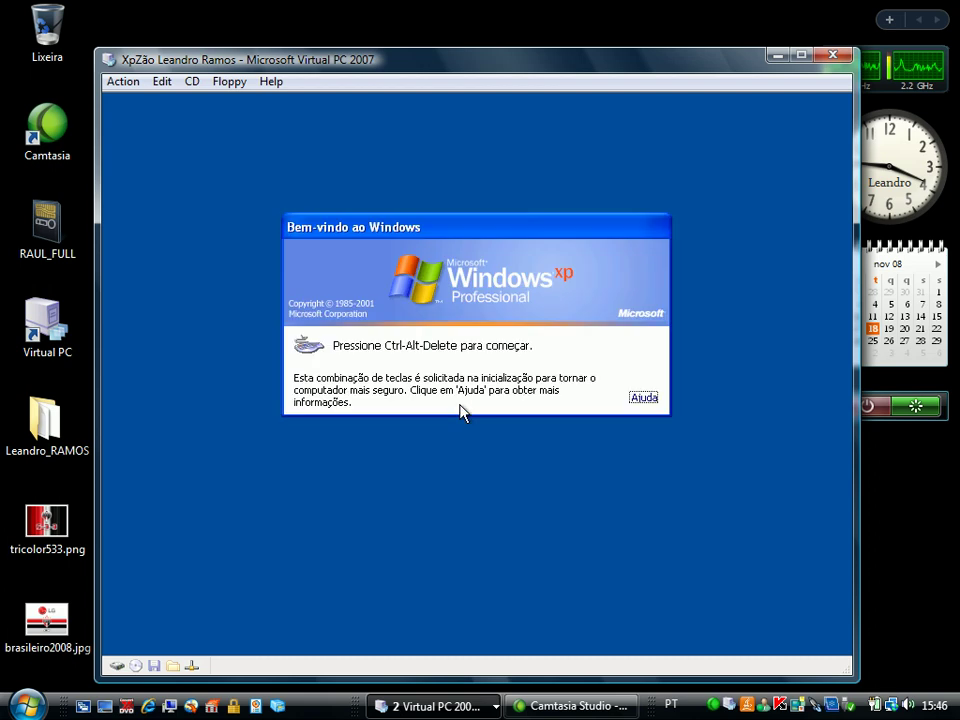
{"action": "key", "text": "ctrl+alt+Delete"}
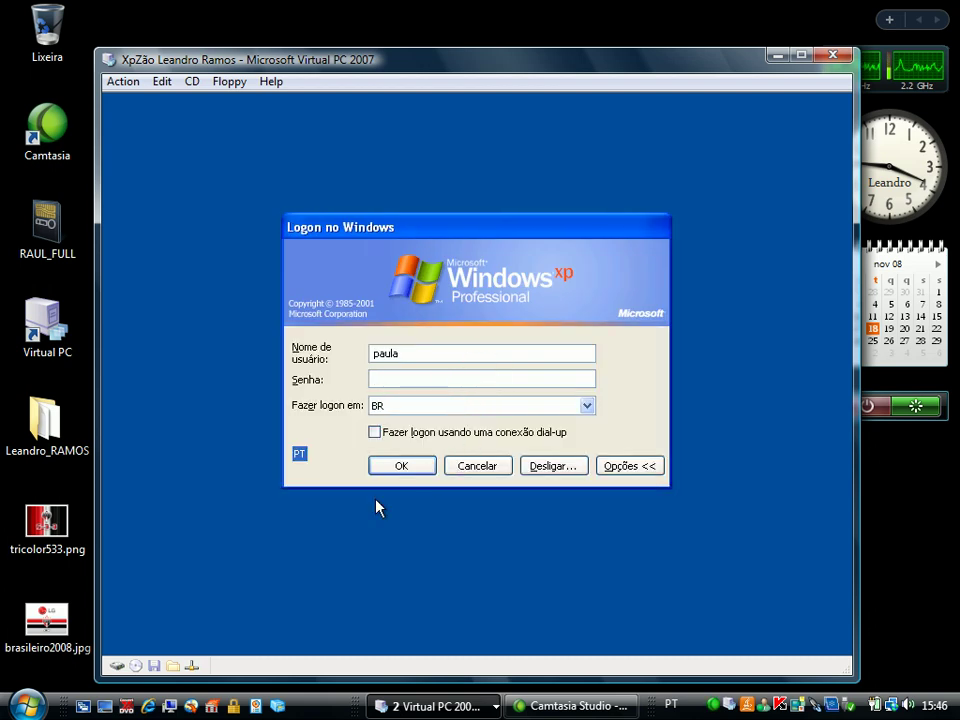
{"action": "left_click", "coordinate": [390, 471]}
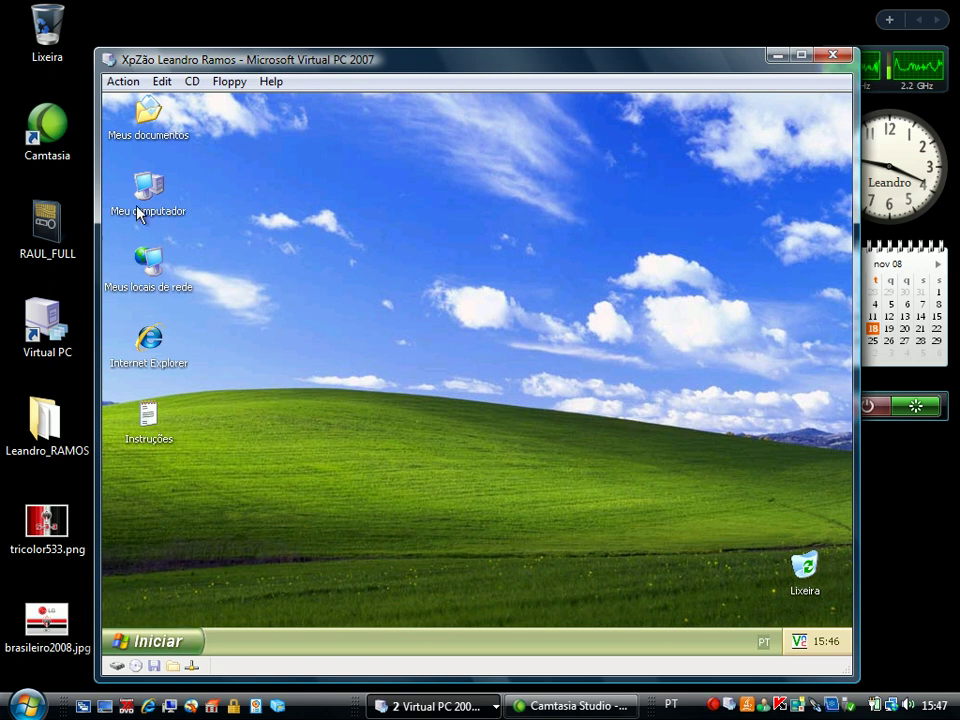
Confirm Meus documentos lacks the tricolor file, close it, and minimize the Virtual PC window
{"action": "double_click", "coordinate": [150, 118]}
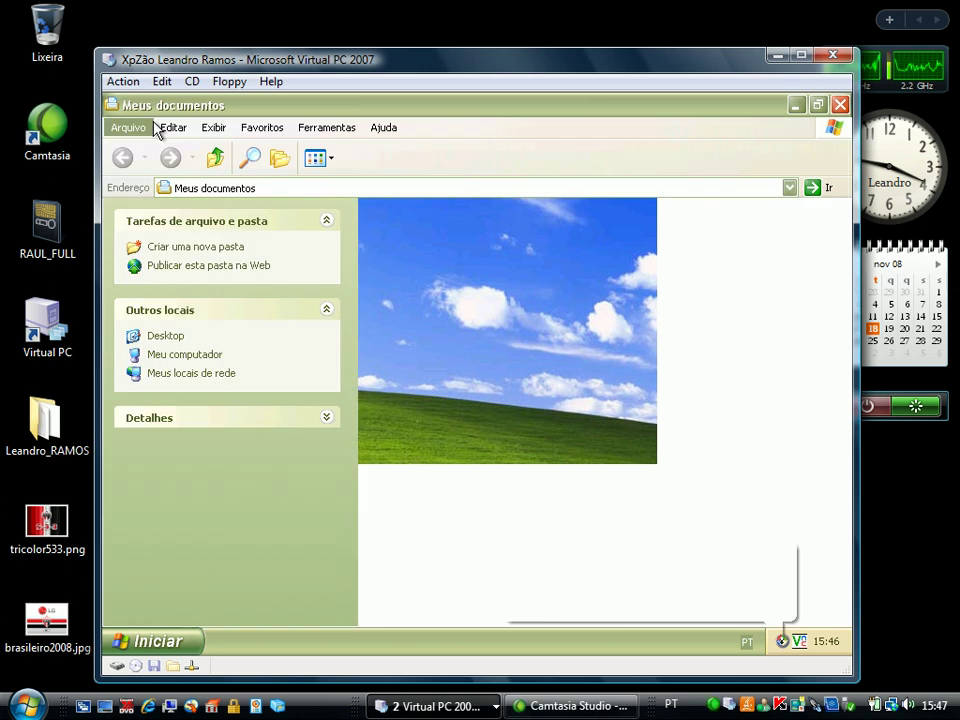
{"action": "left_click", "coordinate": [841, 104]}
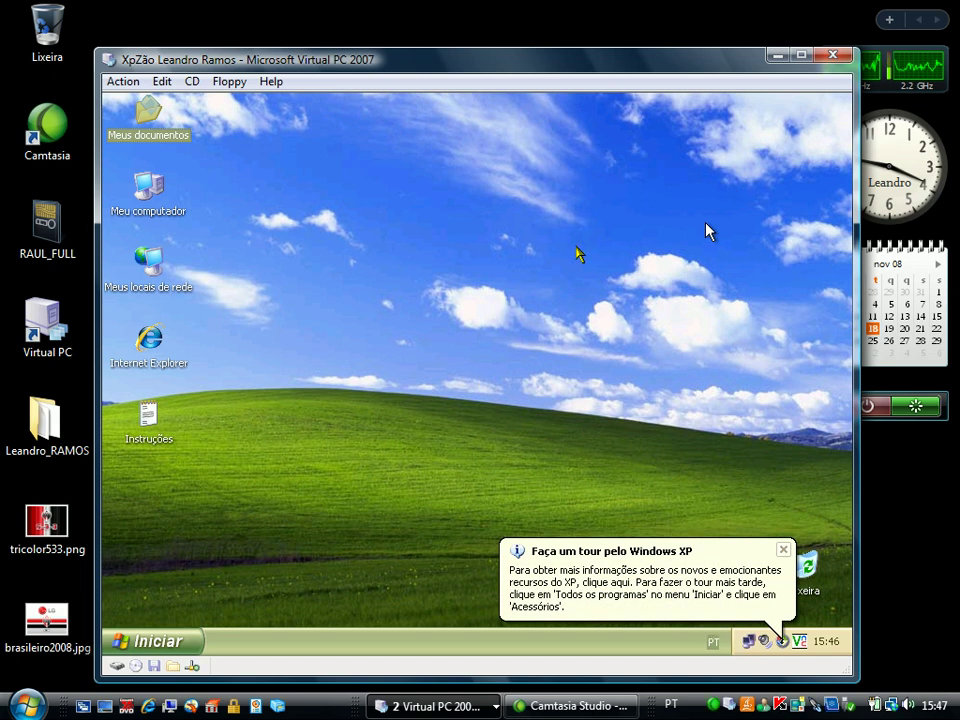
{"action": "left_click", "coordinate": [801, 55]}
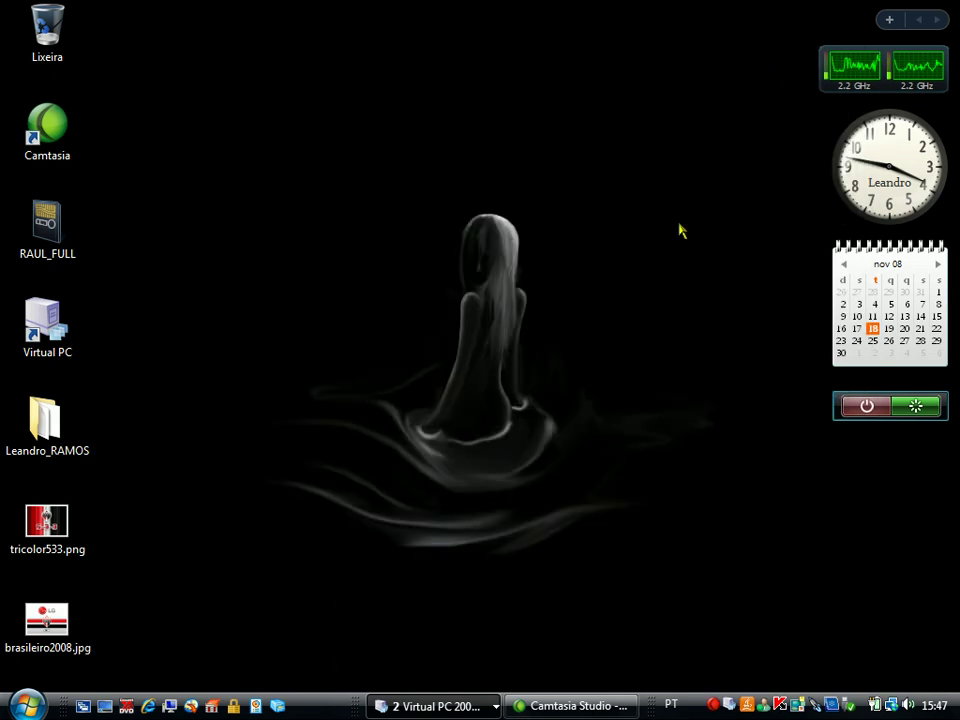